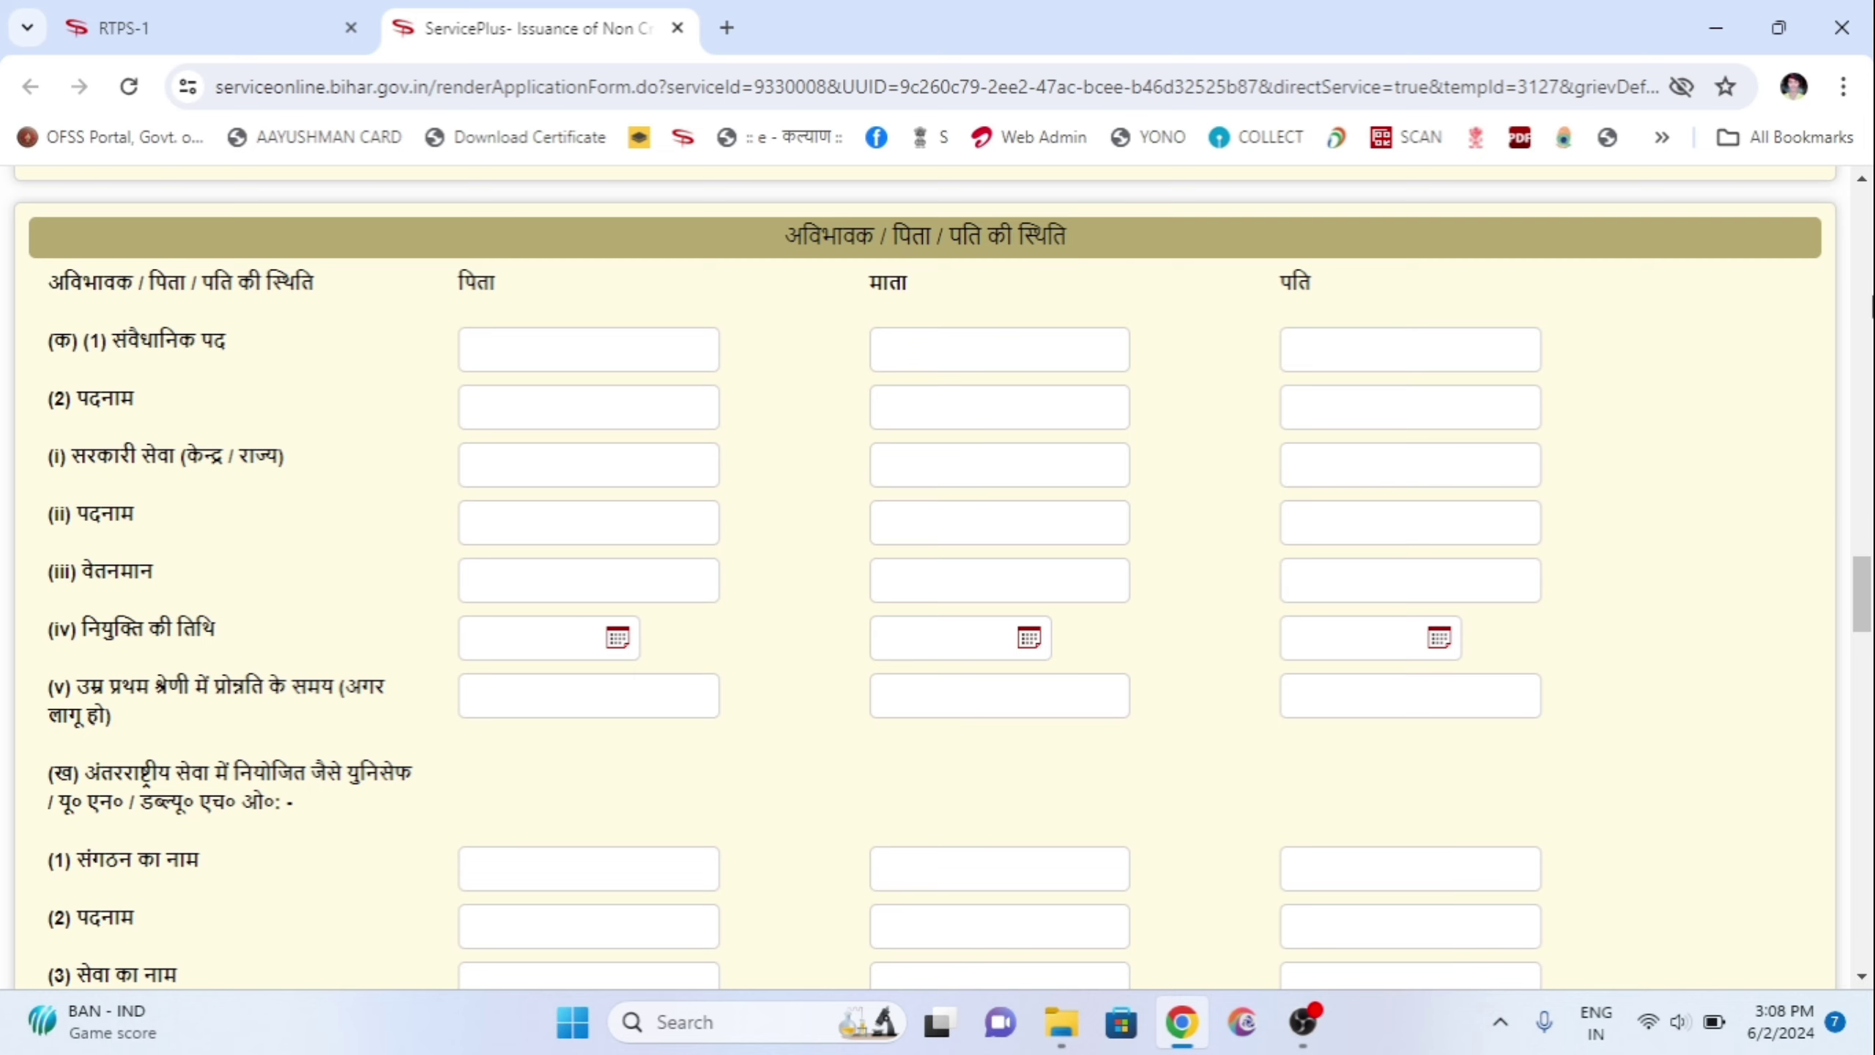
Step: Scroll down to the वार्षिक आय (annual income) section and select the नौकरी से आय field
{"action": "scroll", "coordinate": [996, 568], "scroll_direction": "down", "scroll_amount": 15}
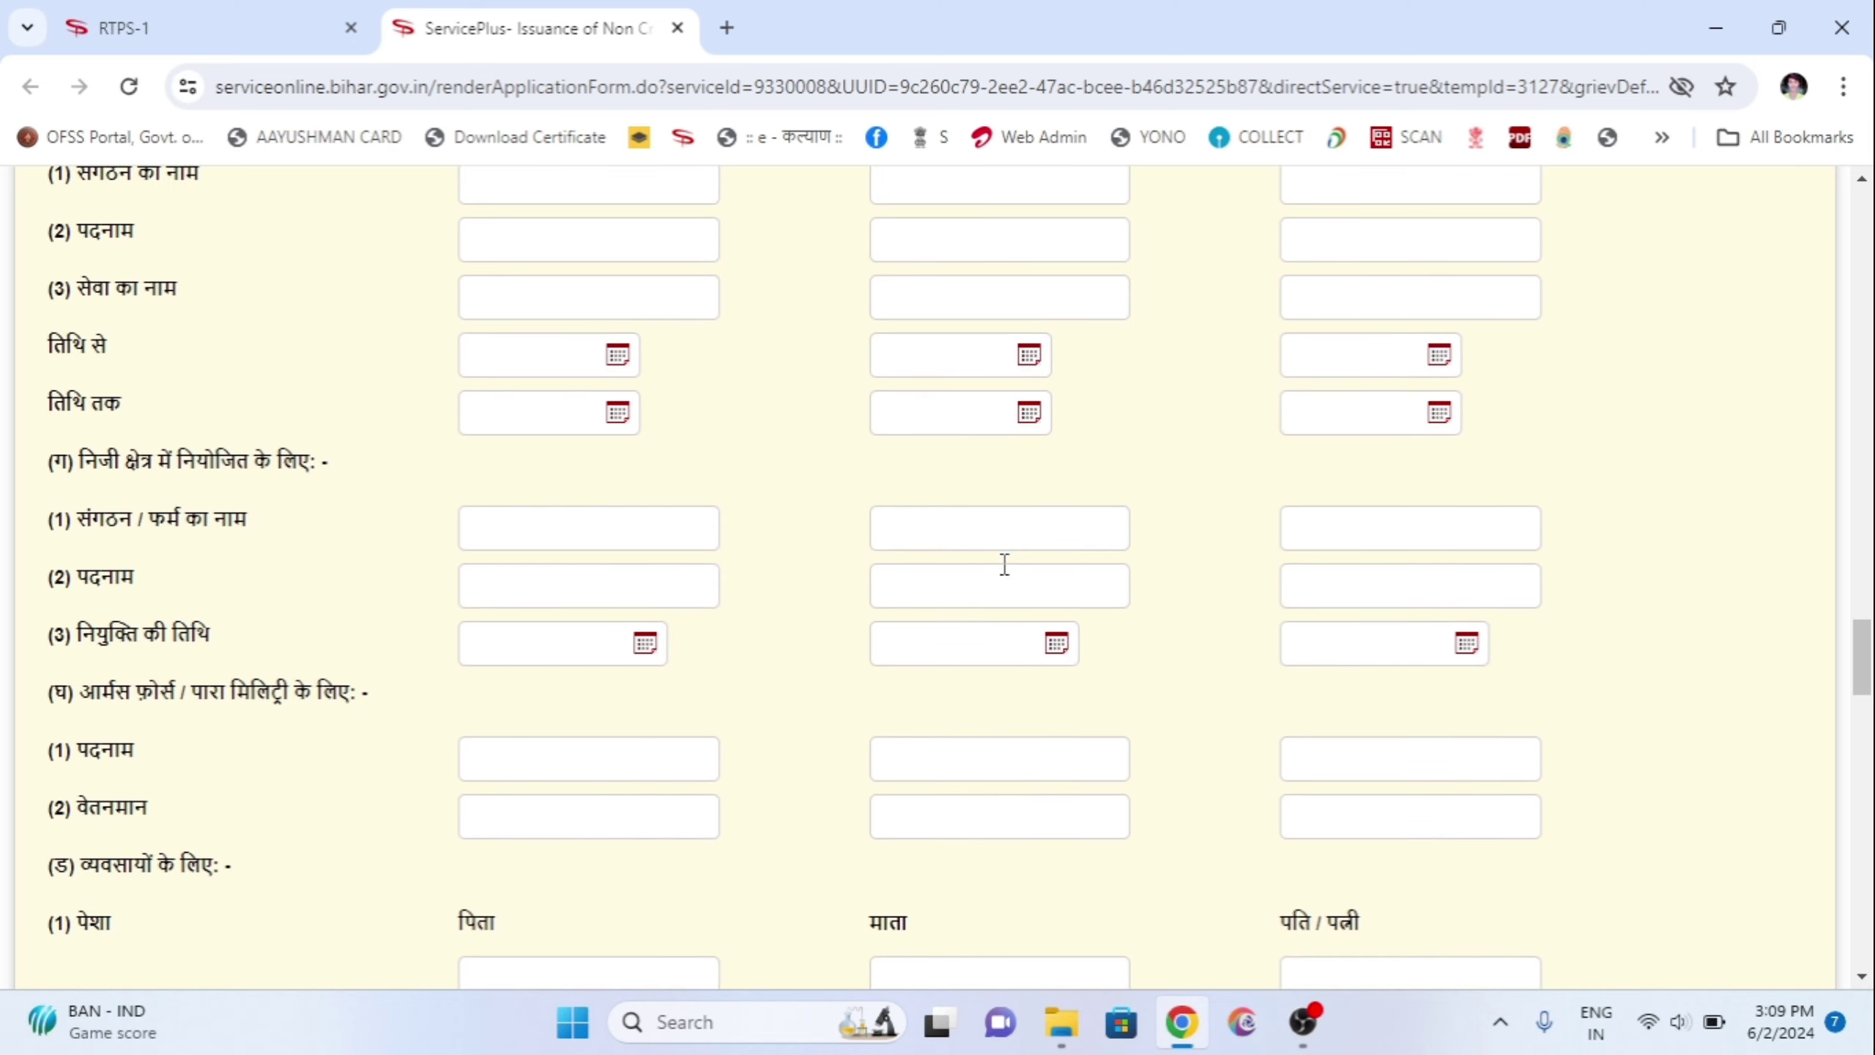
{"action": "scroll", "coordinate": [1033, 568], "scroll_direction": "down", "scroll_amount": 10}
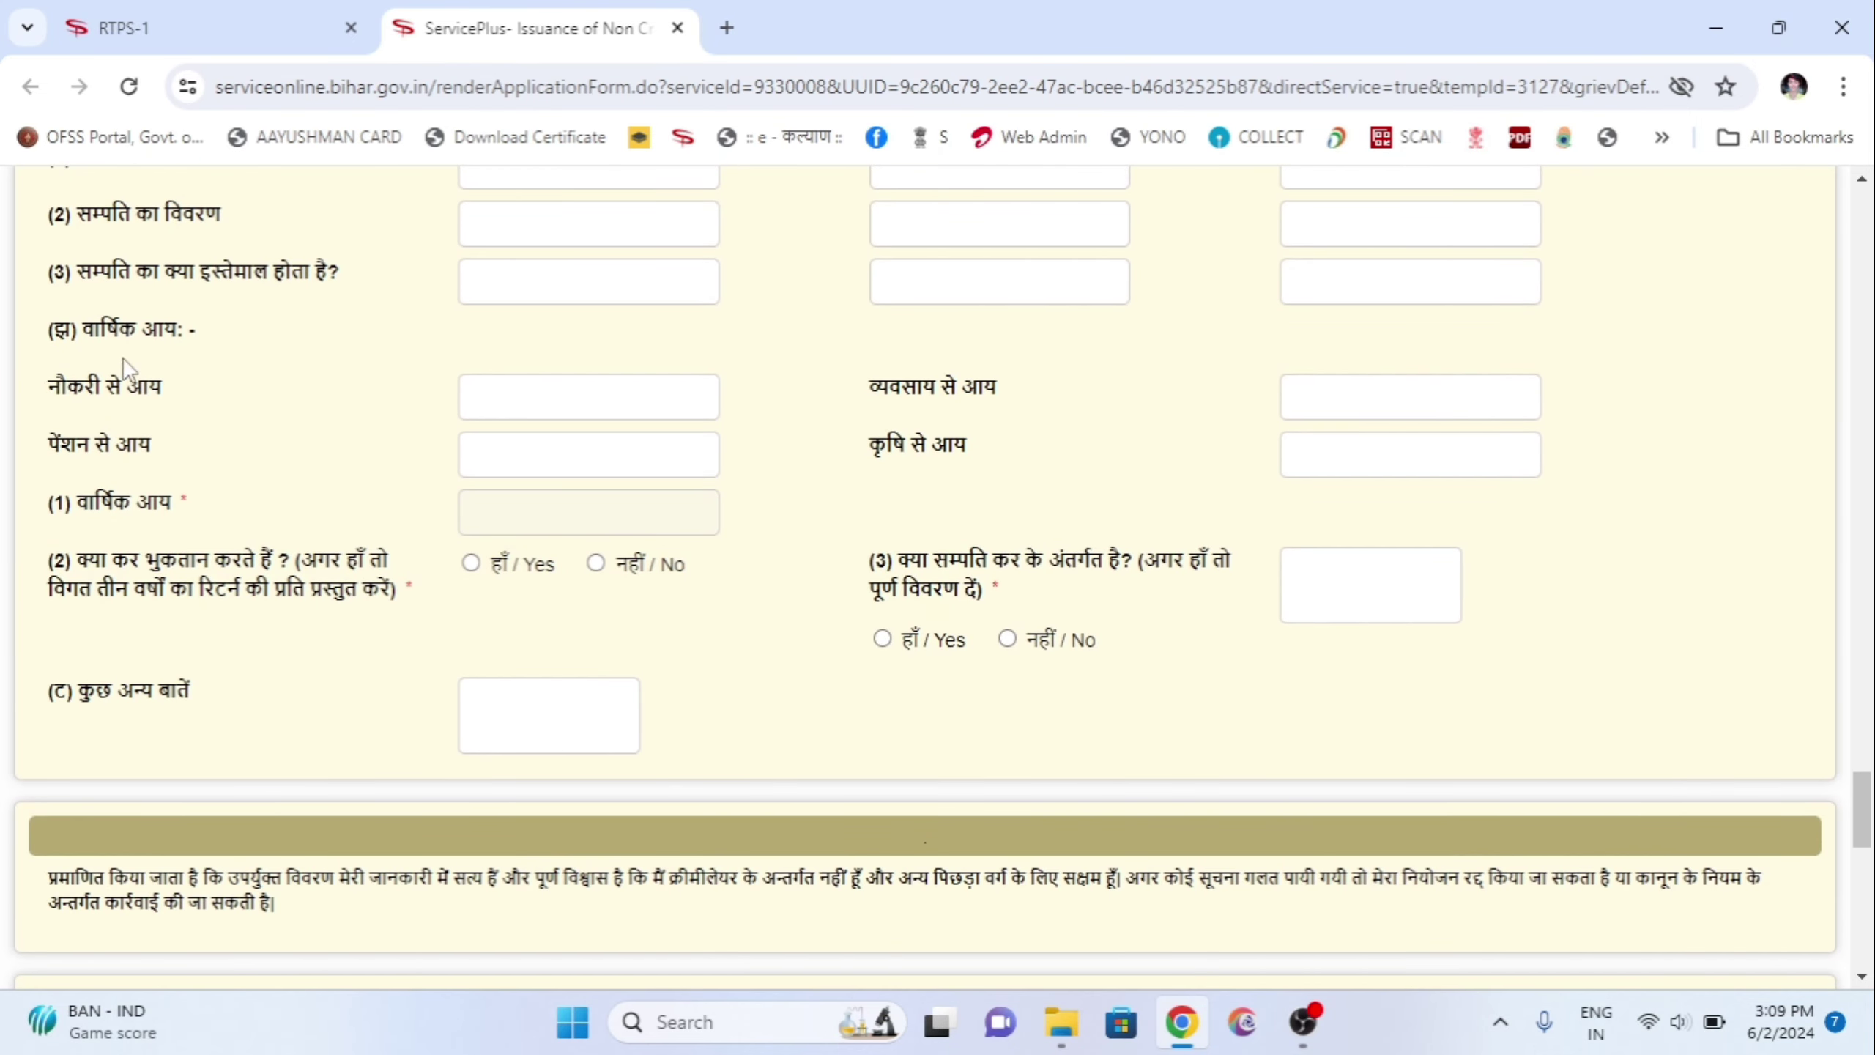
{"action": "left_click_drag", "start_coordinate": [57, 347], "coordinate": [199, 362]}
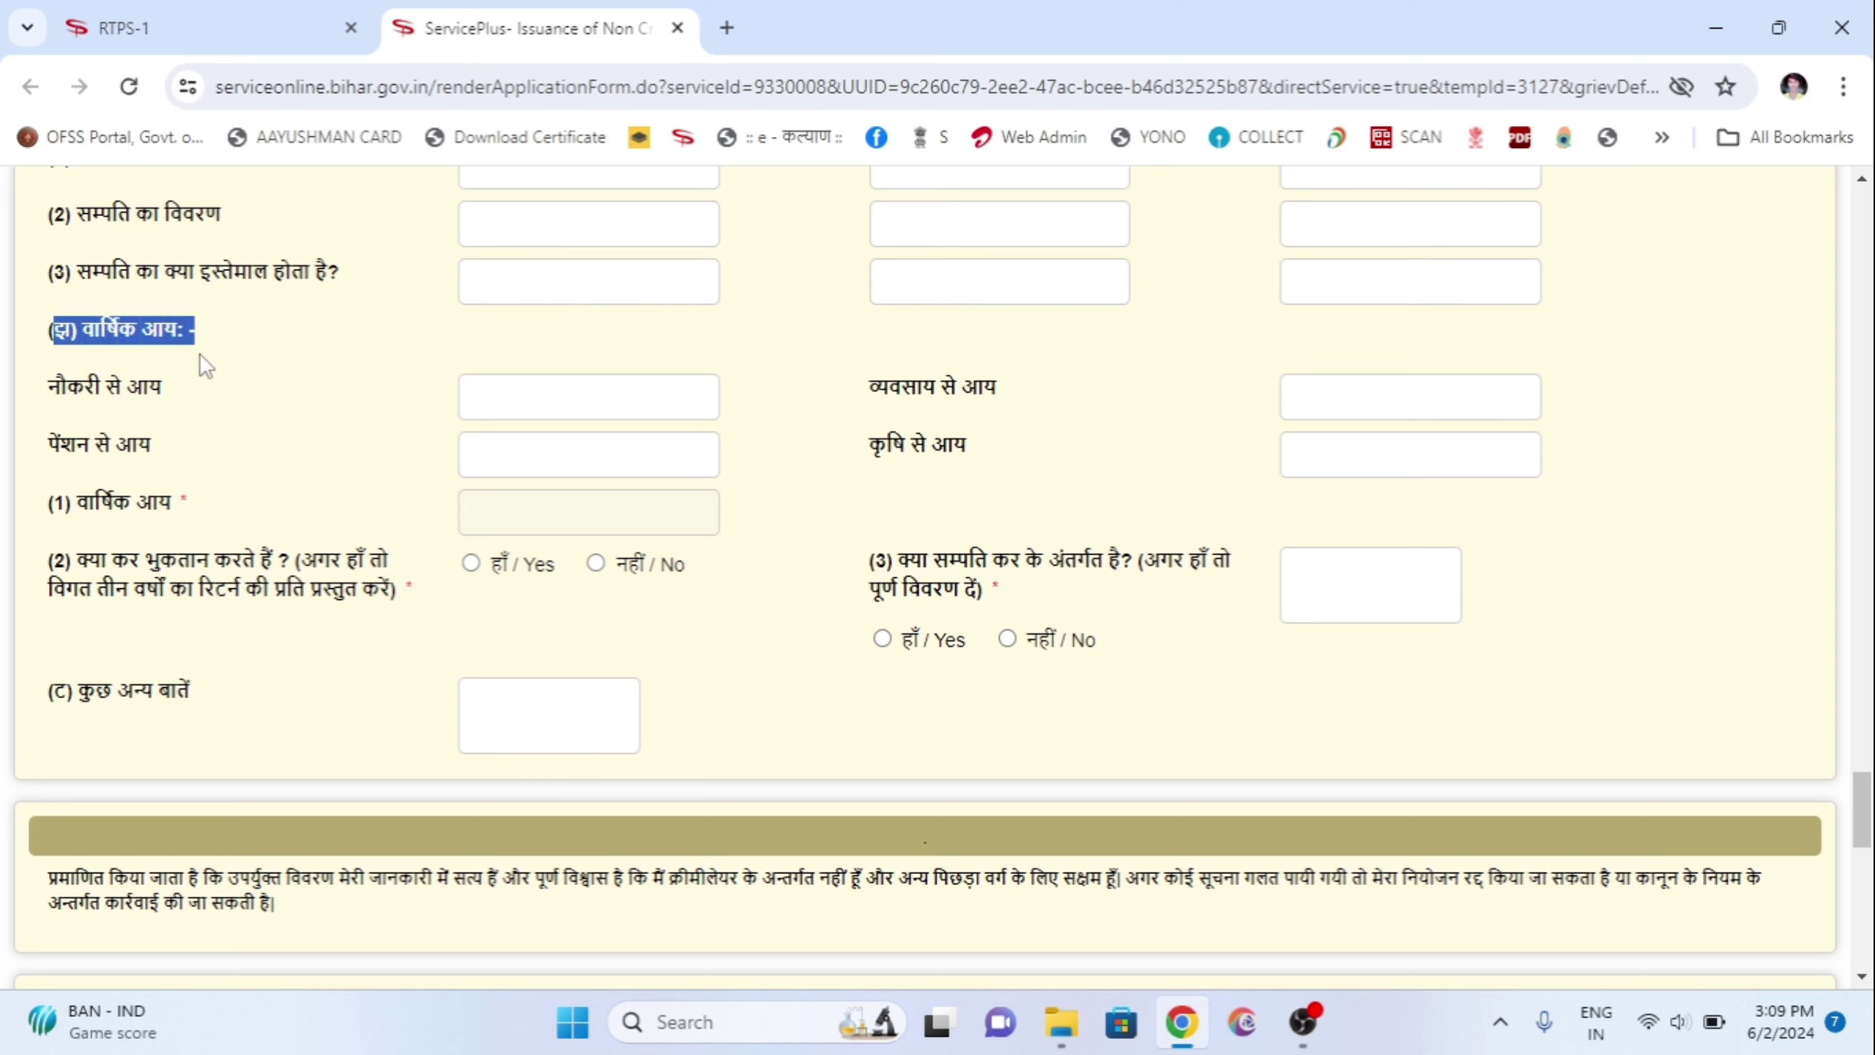
{"action": "left_click", "coordinate": [54, 364]}
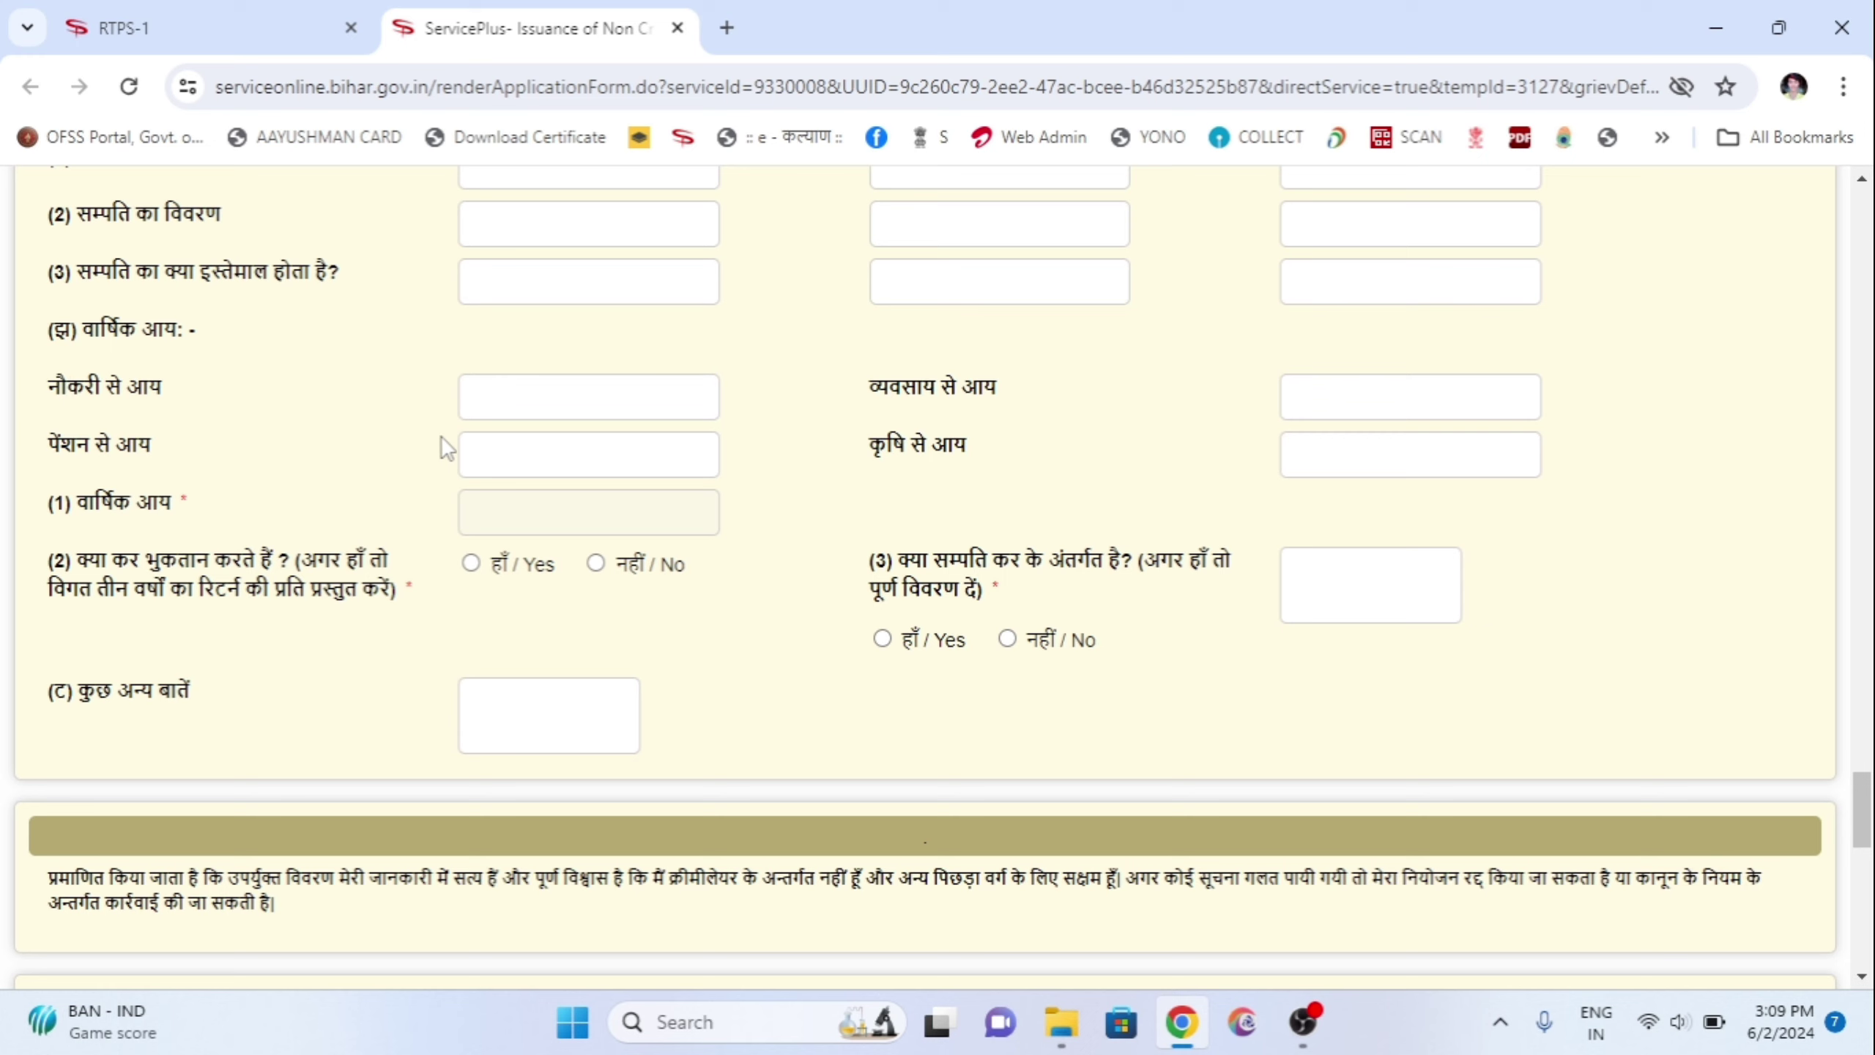
{"action": "left_click", "coordinate": [560, 397]}
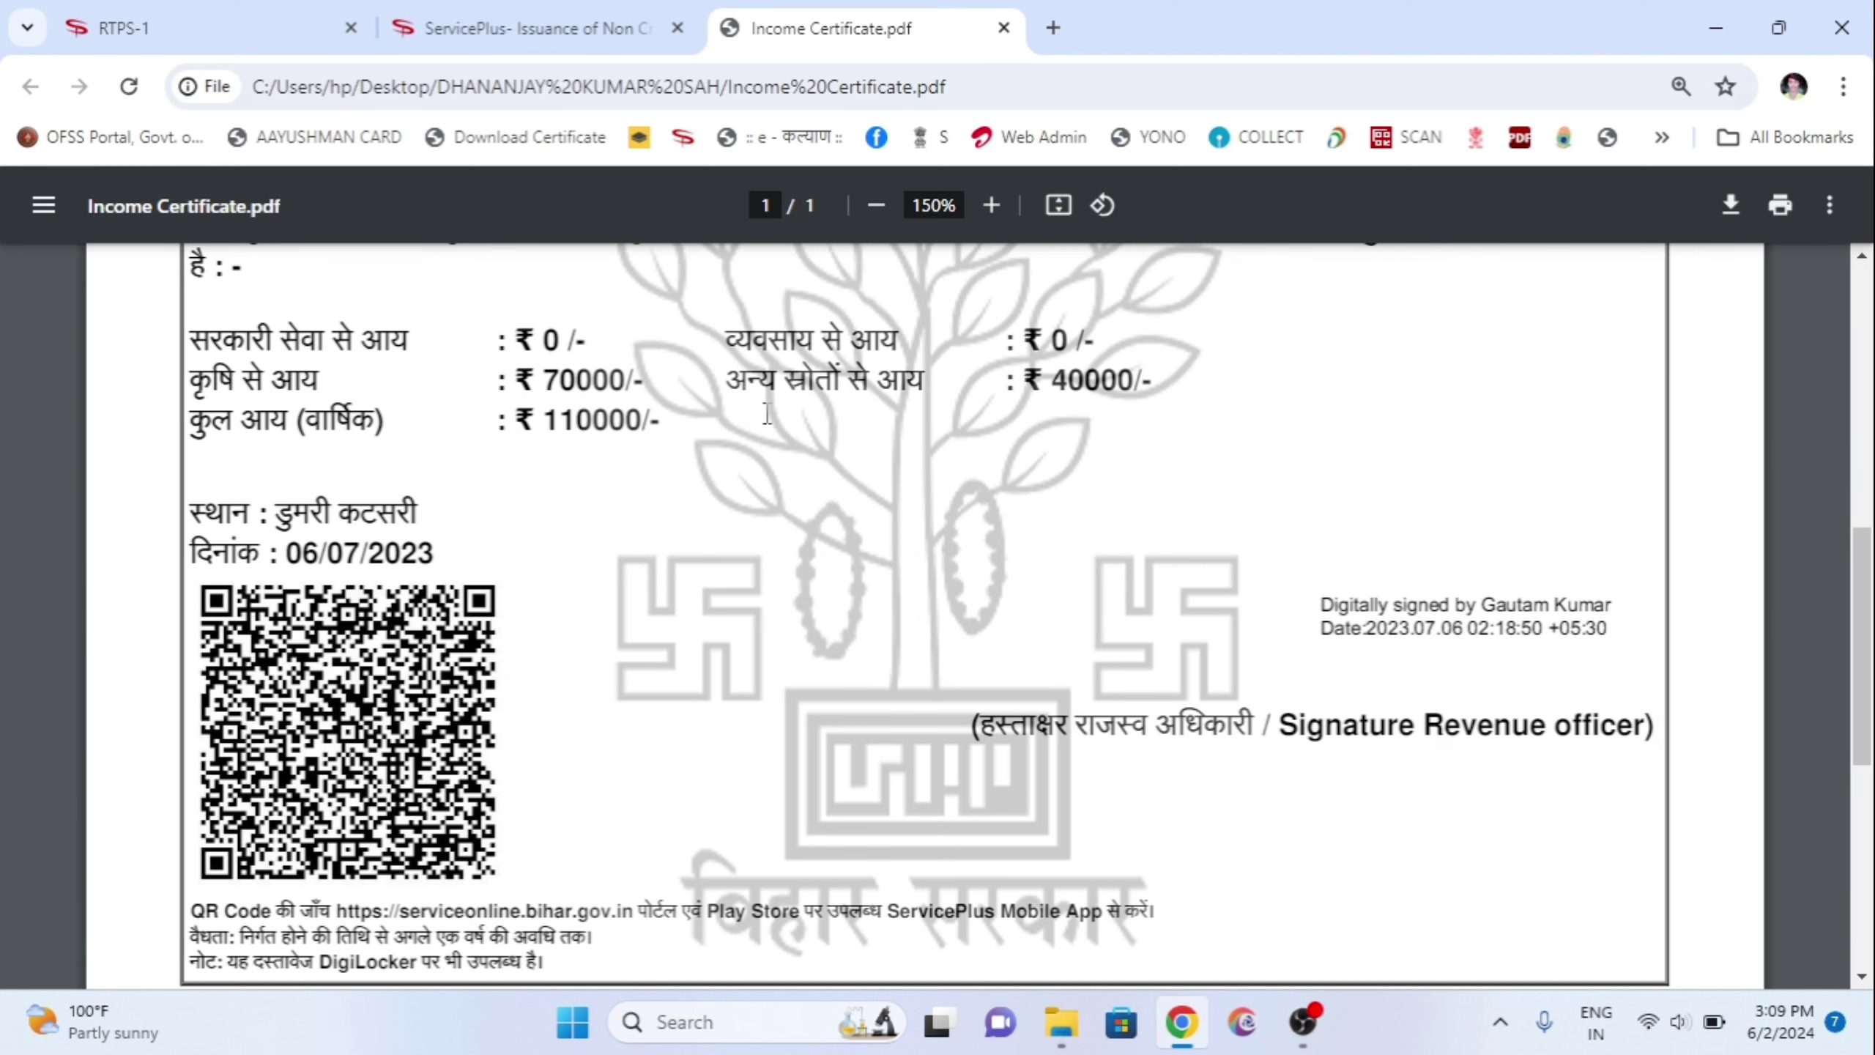
Step: Enter 0 for service and pension income, checking the Income Certificate's figures
{"action": "left_click", "coordinate": [556, 10]}
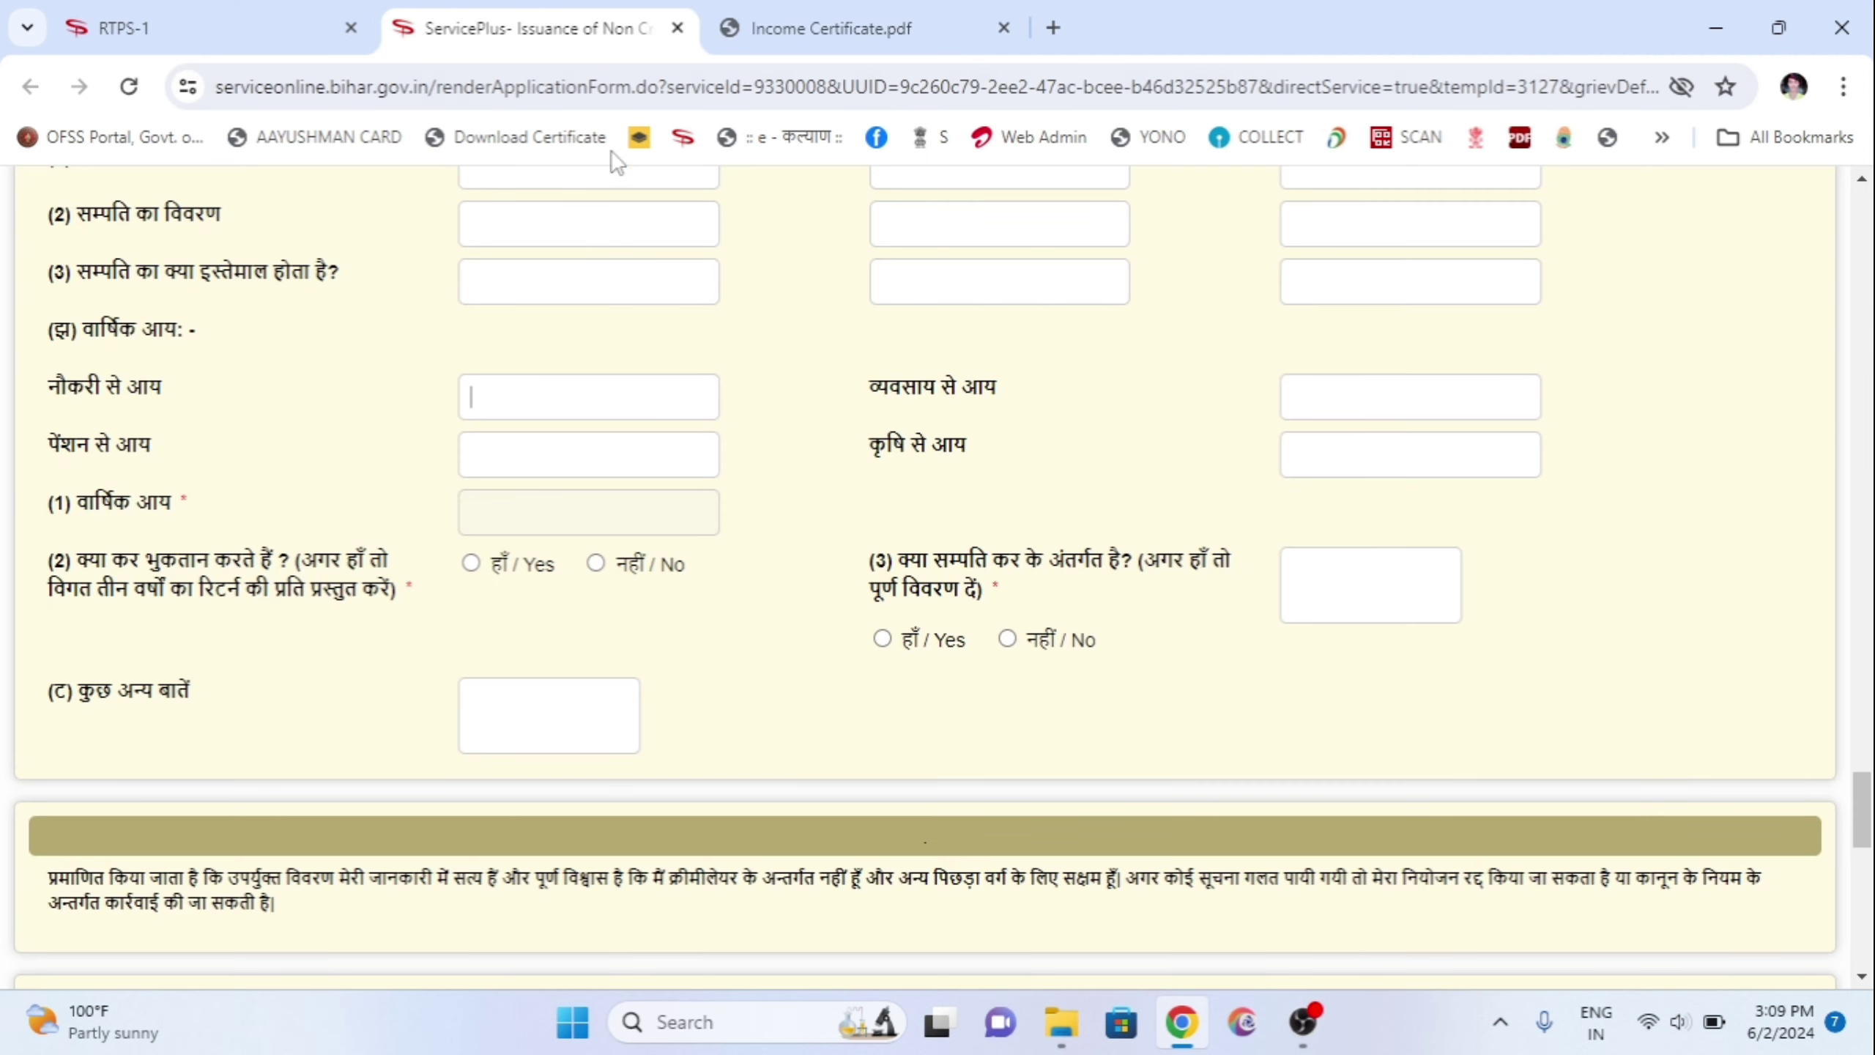
{"action": "type", "text": "0"}
{"action": "left_click", "coordinate": [742, 11]}
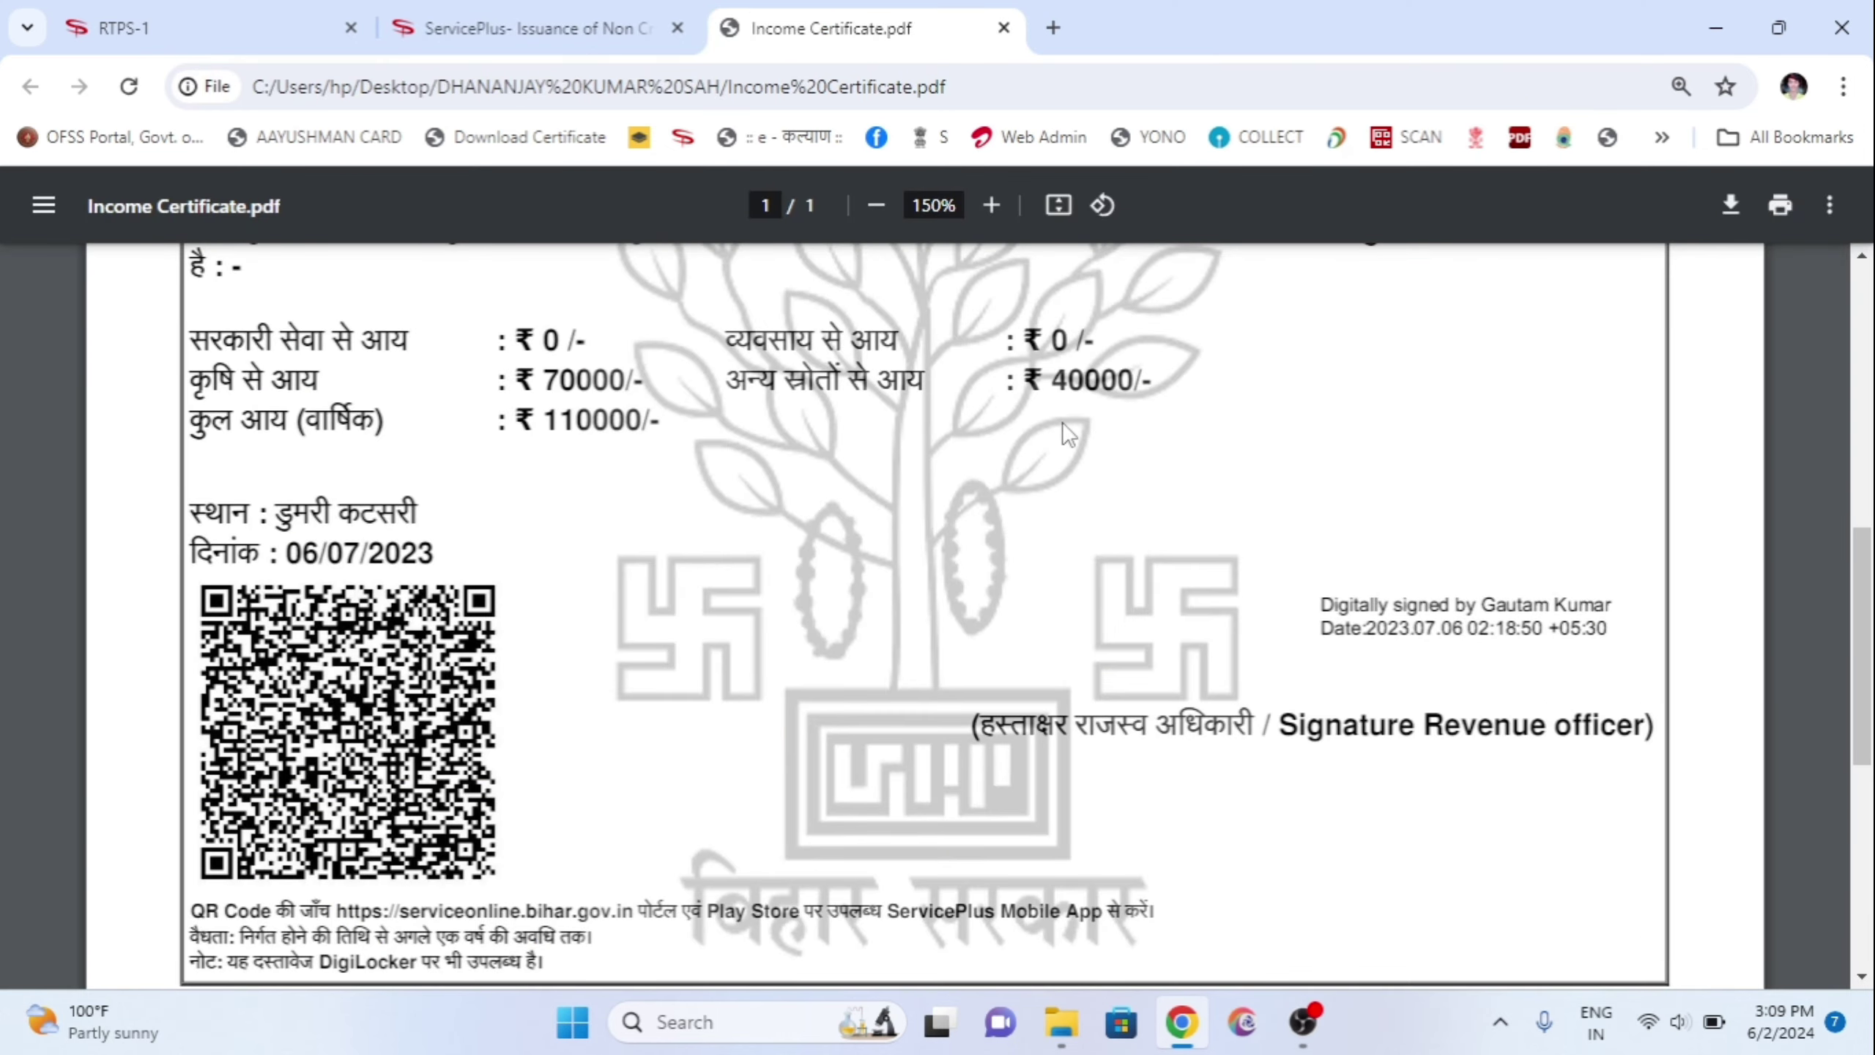
{"action": "left_click", "coordinate": [532, 28]}
{"action": "type", "text": "0"}
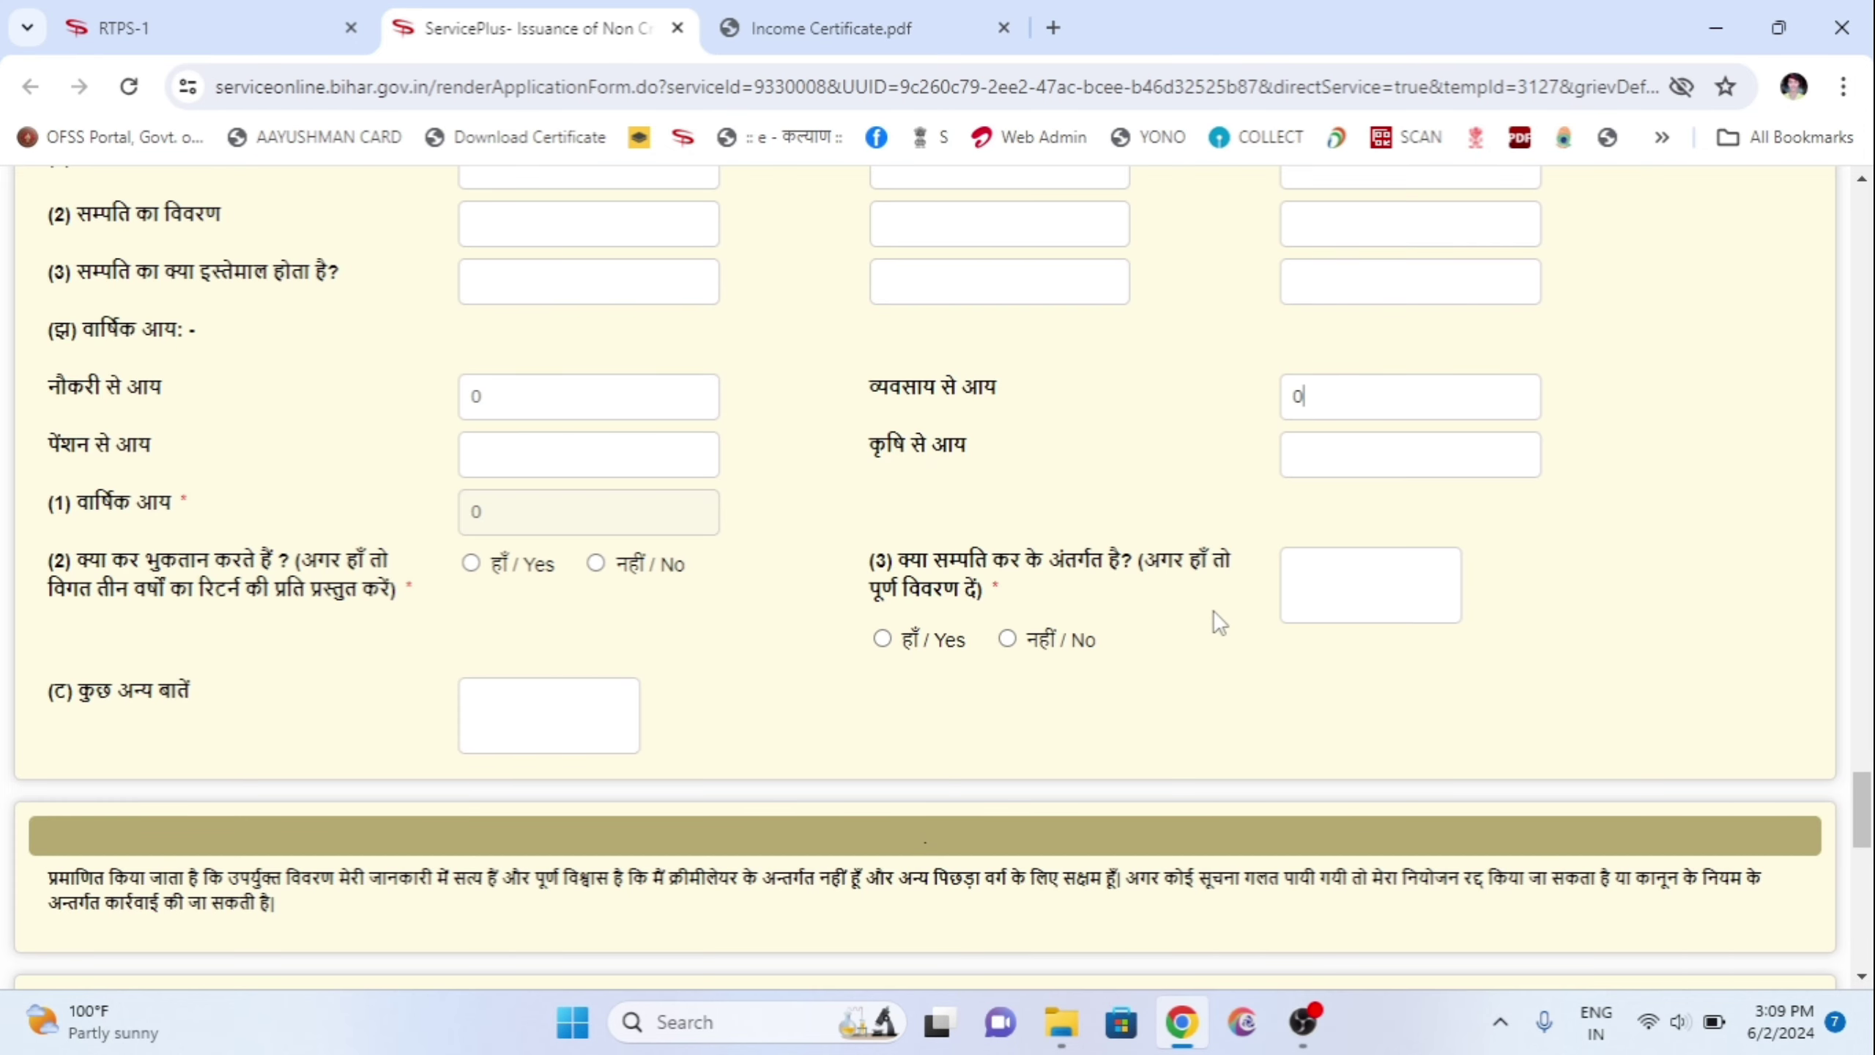
{"action": "key", "text": "Tab"}
{"action": "type", "text": "0"}
{"action": "key", "text": "Tab"}
Step: Enter agriculture income 70000 and business income 40000 to total 110000
{"action": "left_click", "coordinate": [849, 28]}
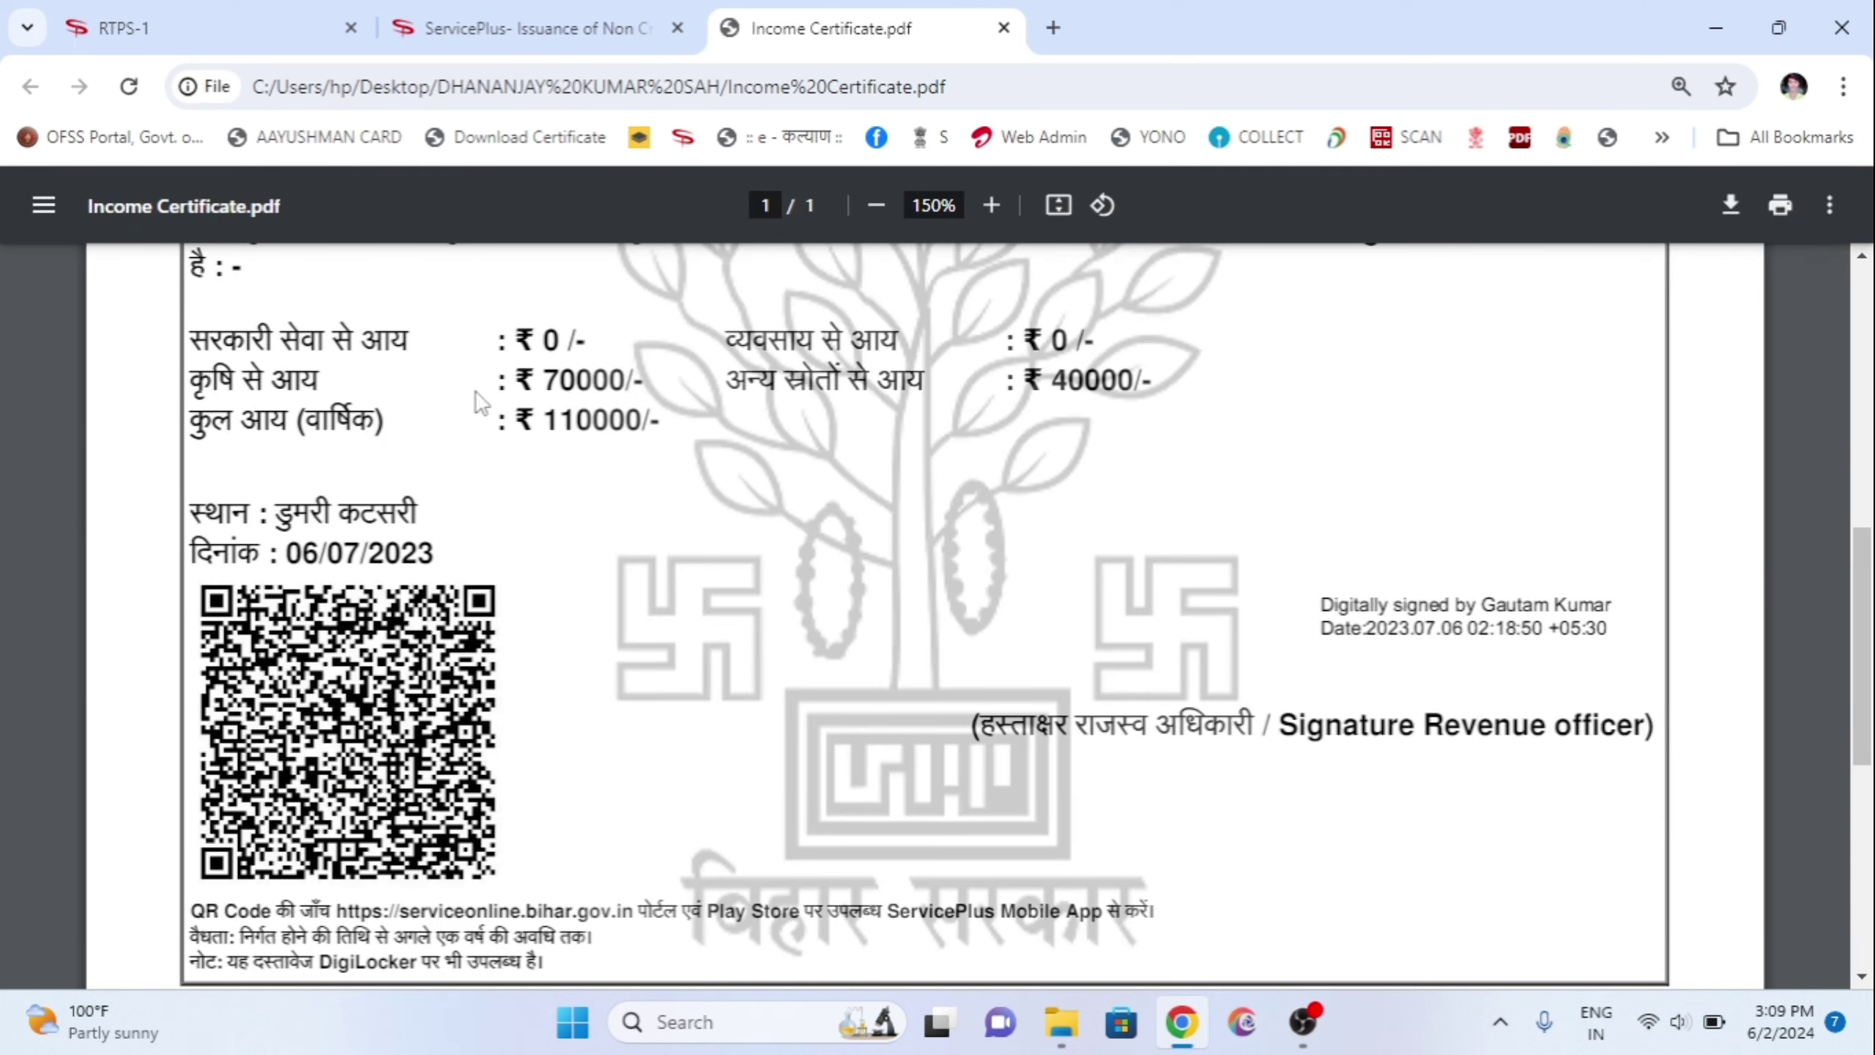
{"action": "left_click", "coordinate": [532, 28]}
{"action": "type", "text": "70"}
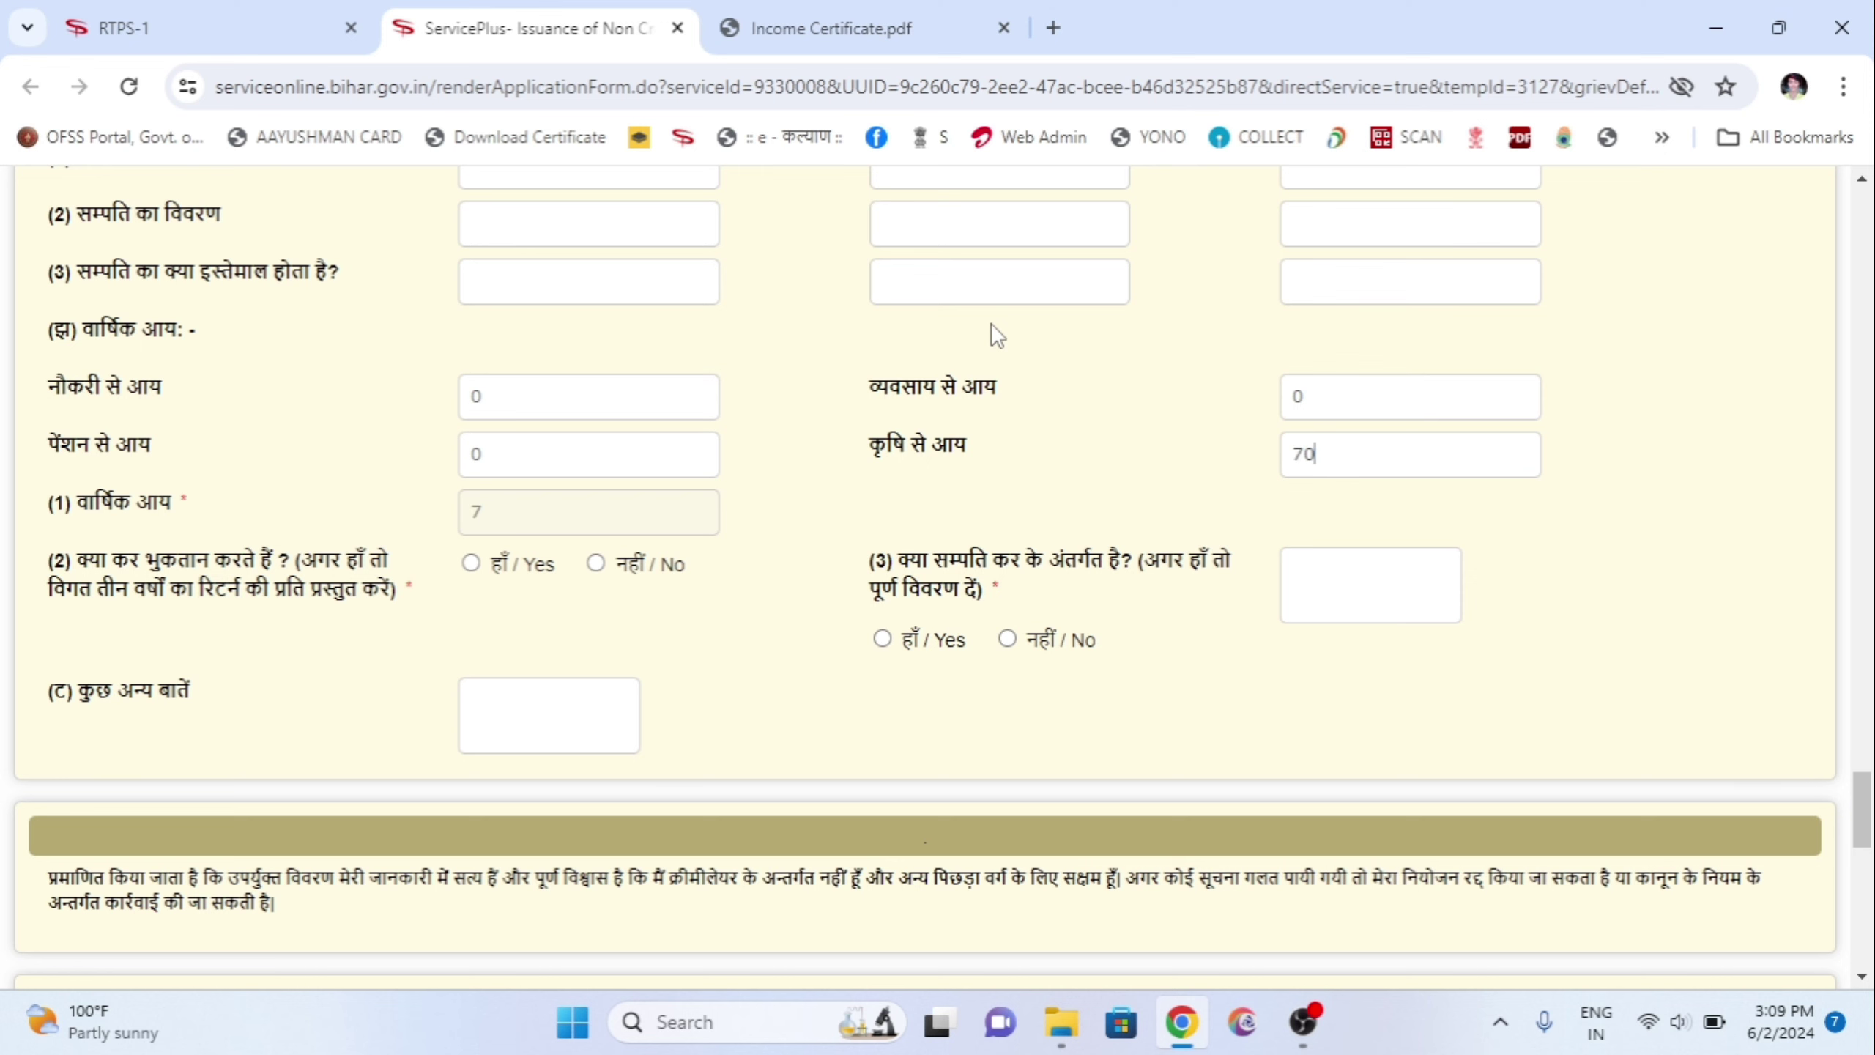
{"action": "type", "text": "000"}
{"action": "left_click", "coordinate": [849, 28]}
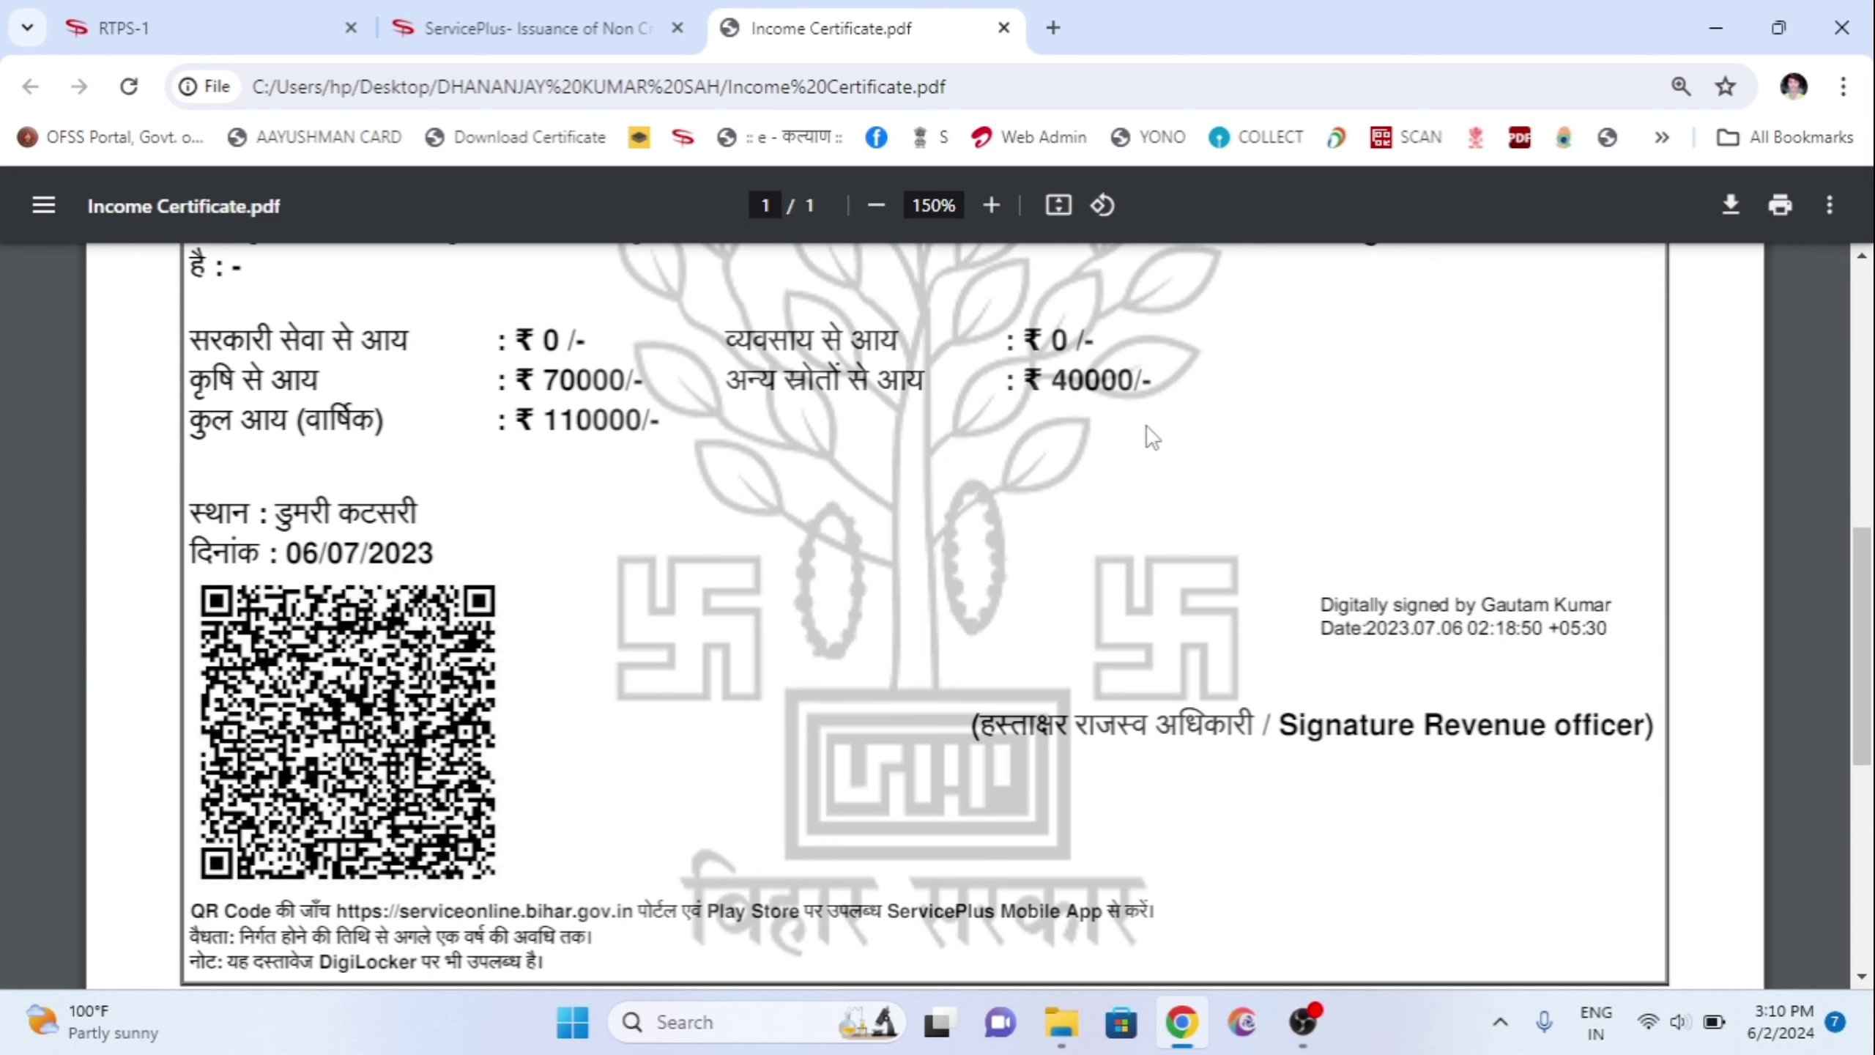
{"action": "left_click", "coordinate": [613, 22]}
{"action": "left_click", "coordinate": [1347, 405]}
{"action": "double_click", "coordinate": [1347, 405]}
{"action": "type", "text": "40000"}
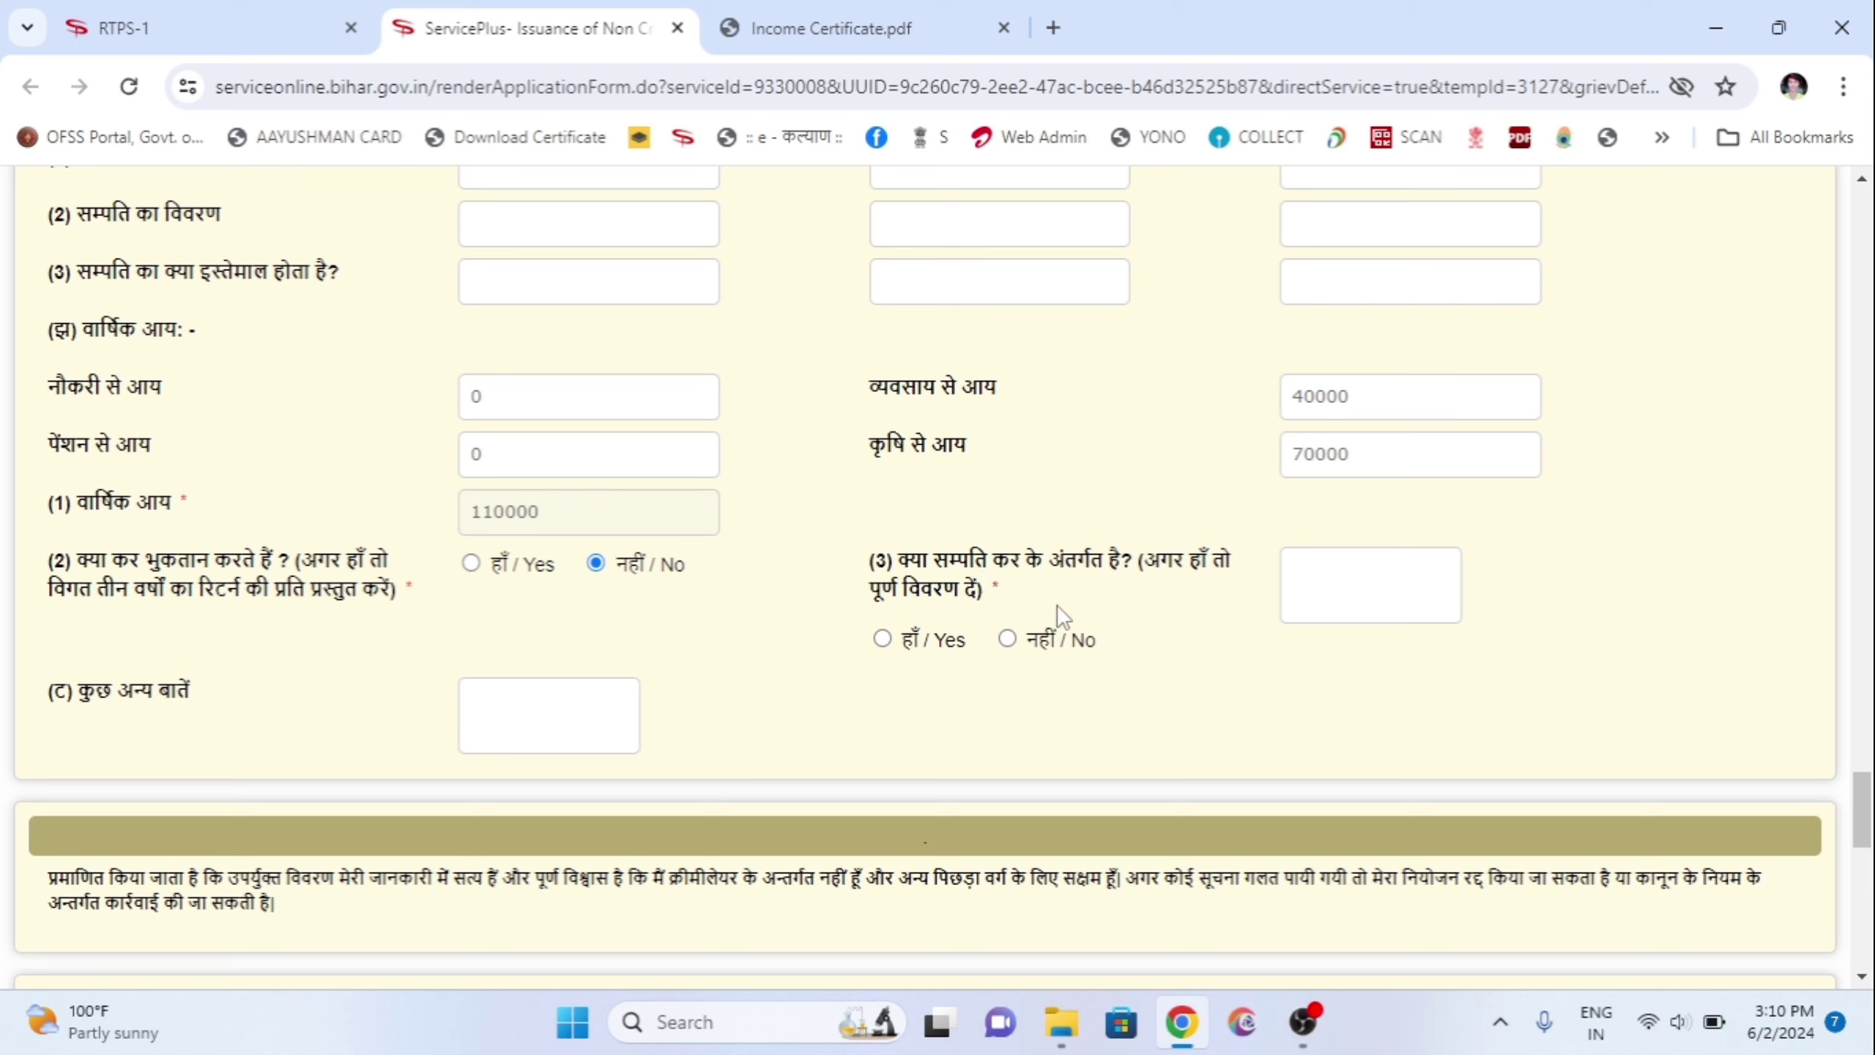
Step: Answer No to the property-tax question and tick the Residence, Caste and Income certificate attachments
{"action": "left_click", "coordinate": [1008, 640]}
{"action": "scroll", "coordinate": [938, 690], "scroll_direction": "down", "scroll_amount": 5}
{"action": "scroll", "coordinate": [947, 695], "scroll_direction": "down", "scroll_amount": 2}
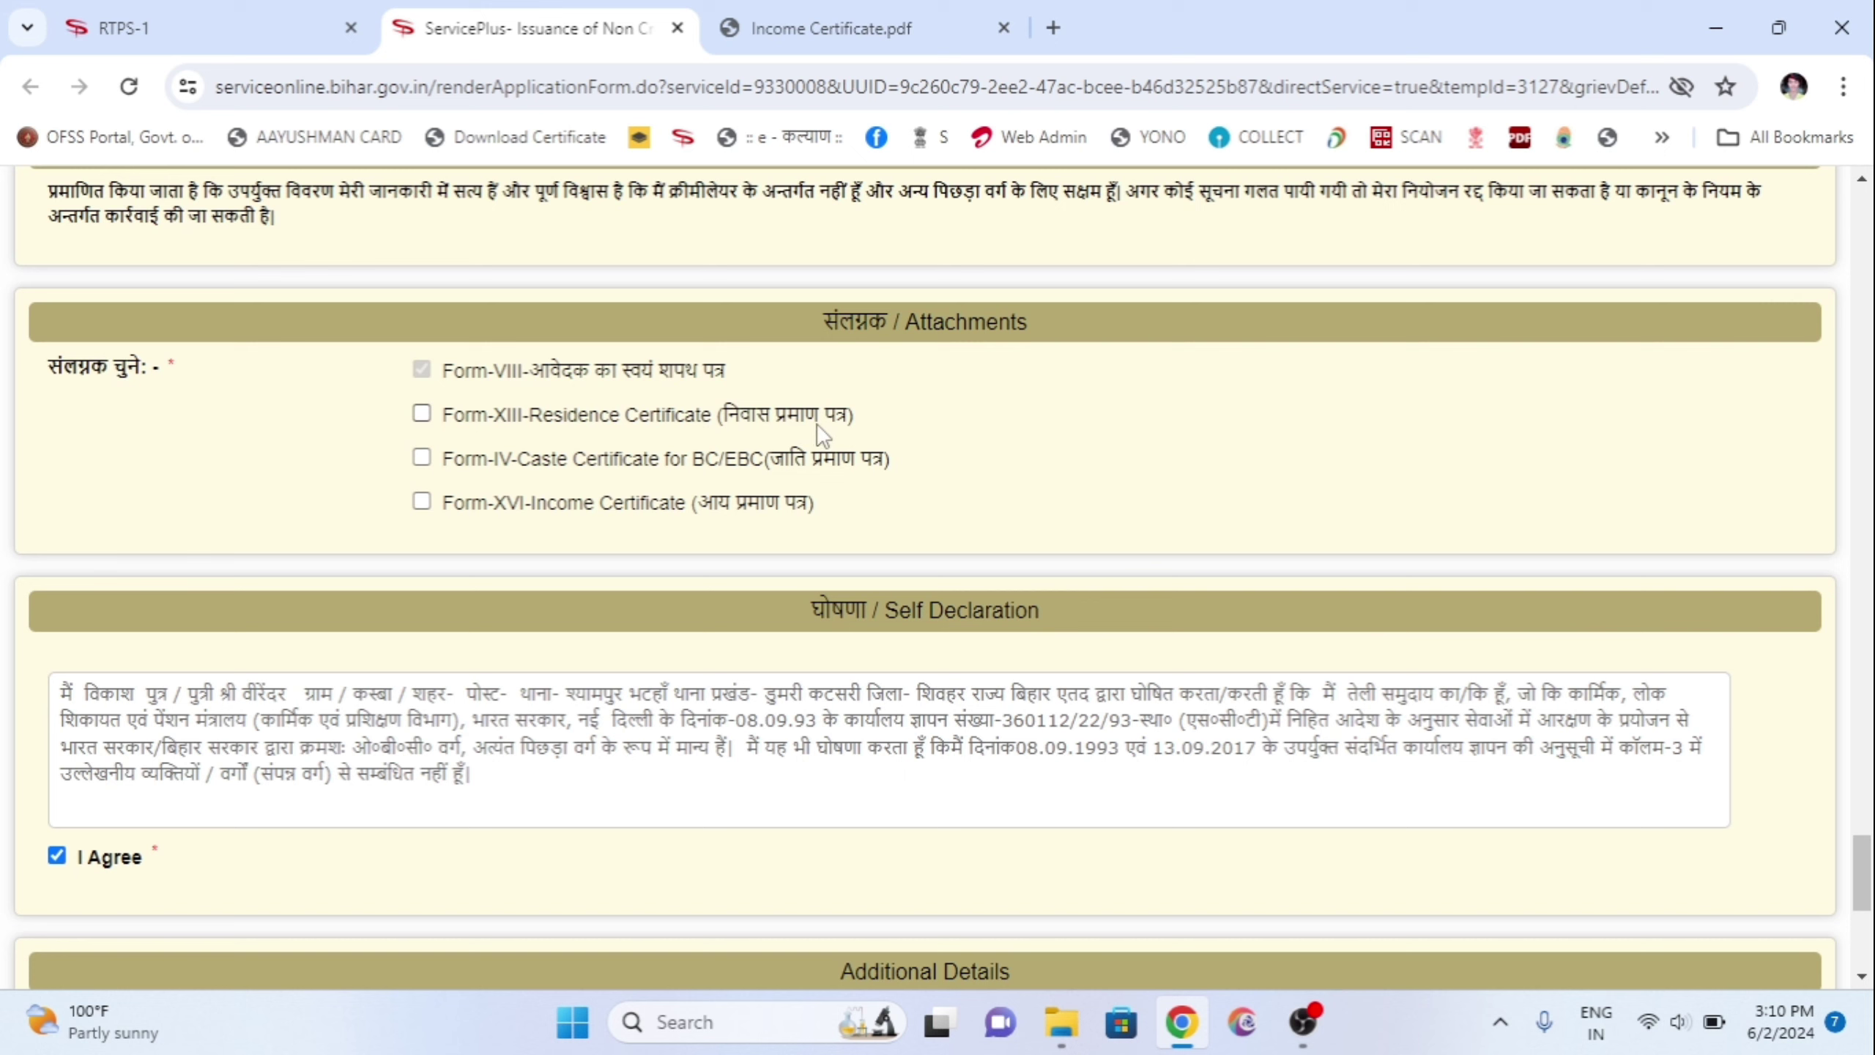
{"action": "left_click", "coordinate": [421, 414]}
{"action": "left_click", "coordinate": [423, 458]}
{"action": "left_click", "coordinate": [421, 502]}
Step: Scroll to the bottom and fill in the word verification captcha
{"action": "scroll", "coordinate": [699, 405], "scroll_direction": "down", "scroll_amount": 2}
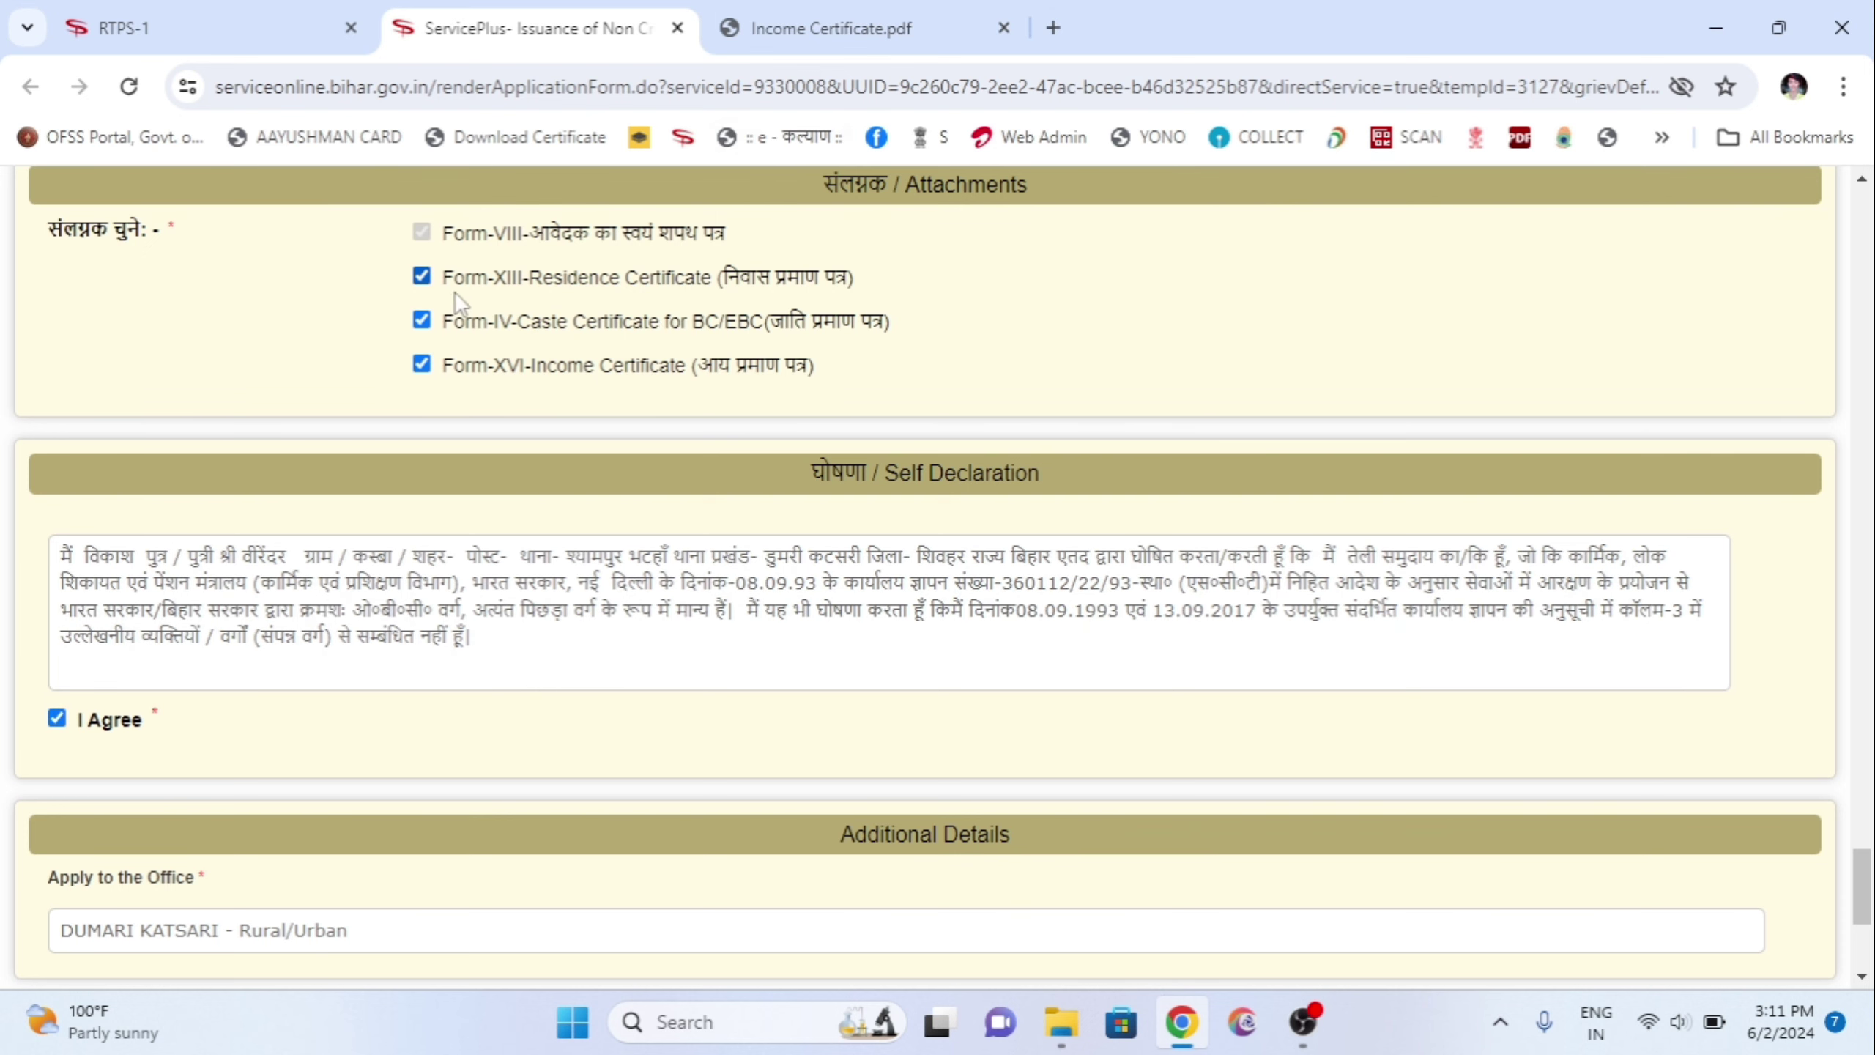
{"action": "scroll", "coordinate": [649, 591], "scroll_direction": "down", "scroll_amount": 6}
{"action": "left_click", "coordinate": [874, 789]}
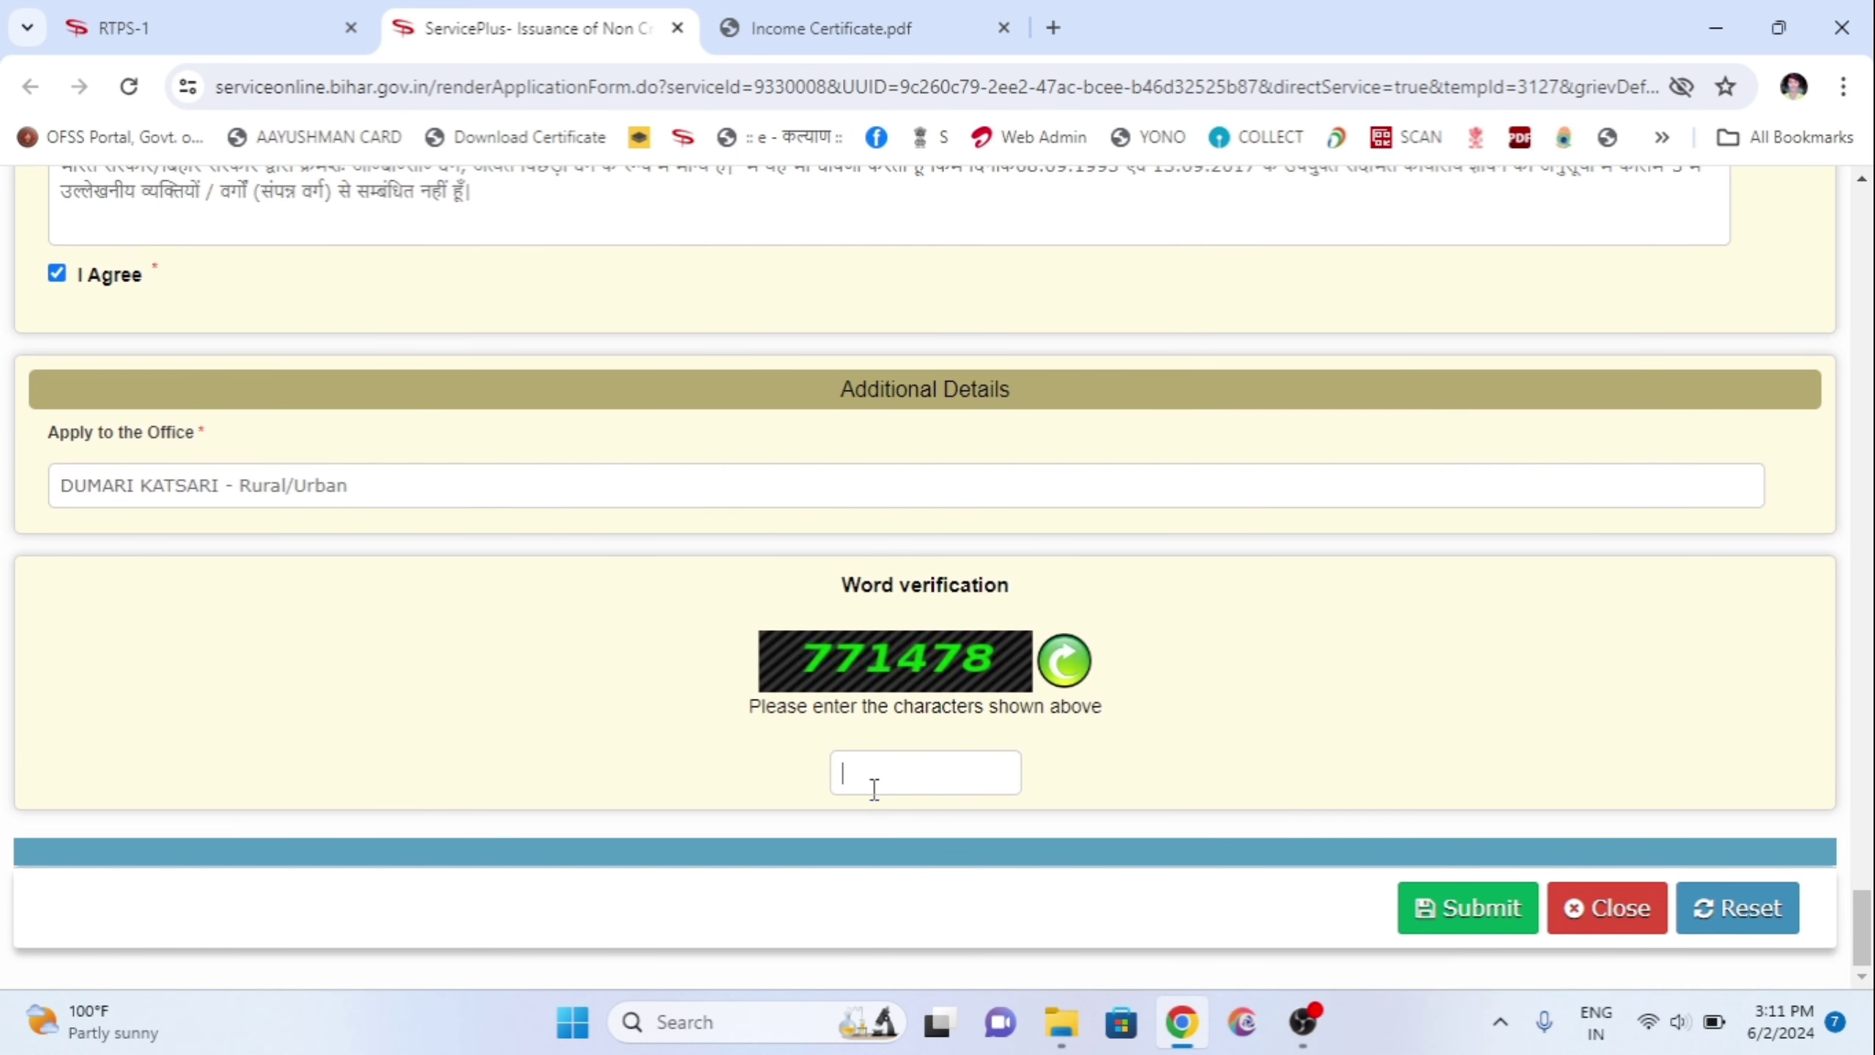
{"action": "type", "text": "771478"}
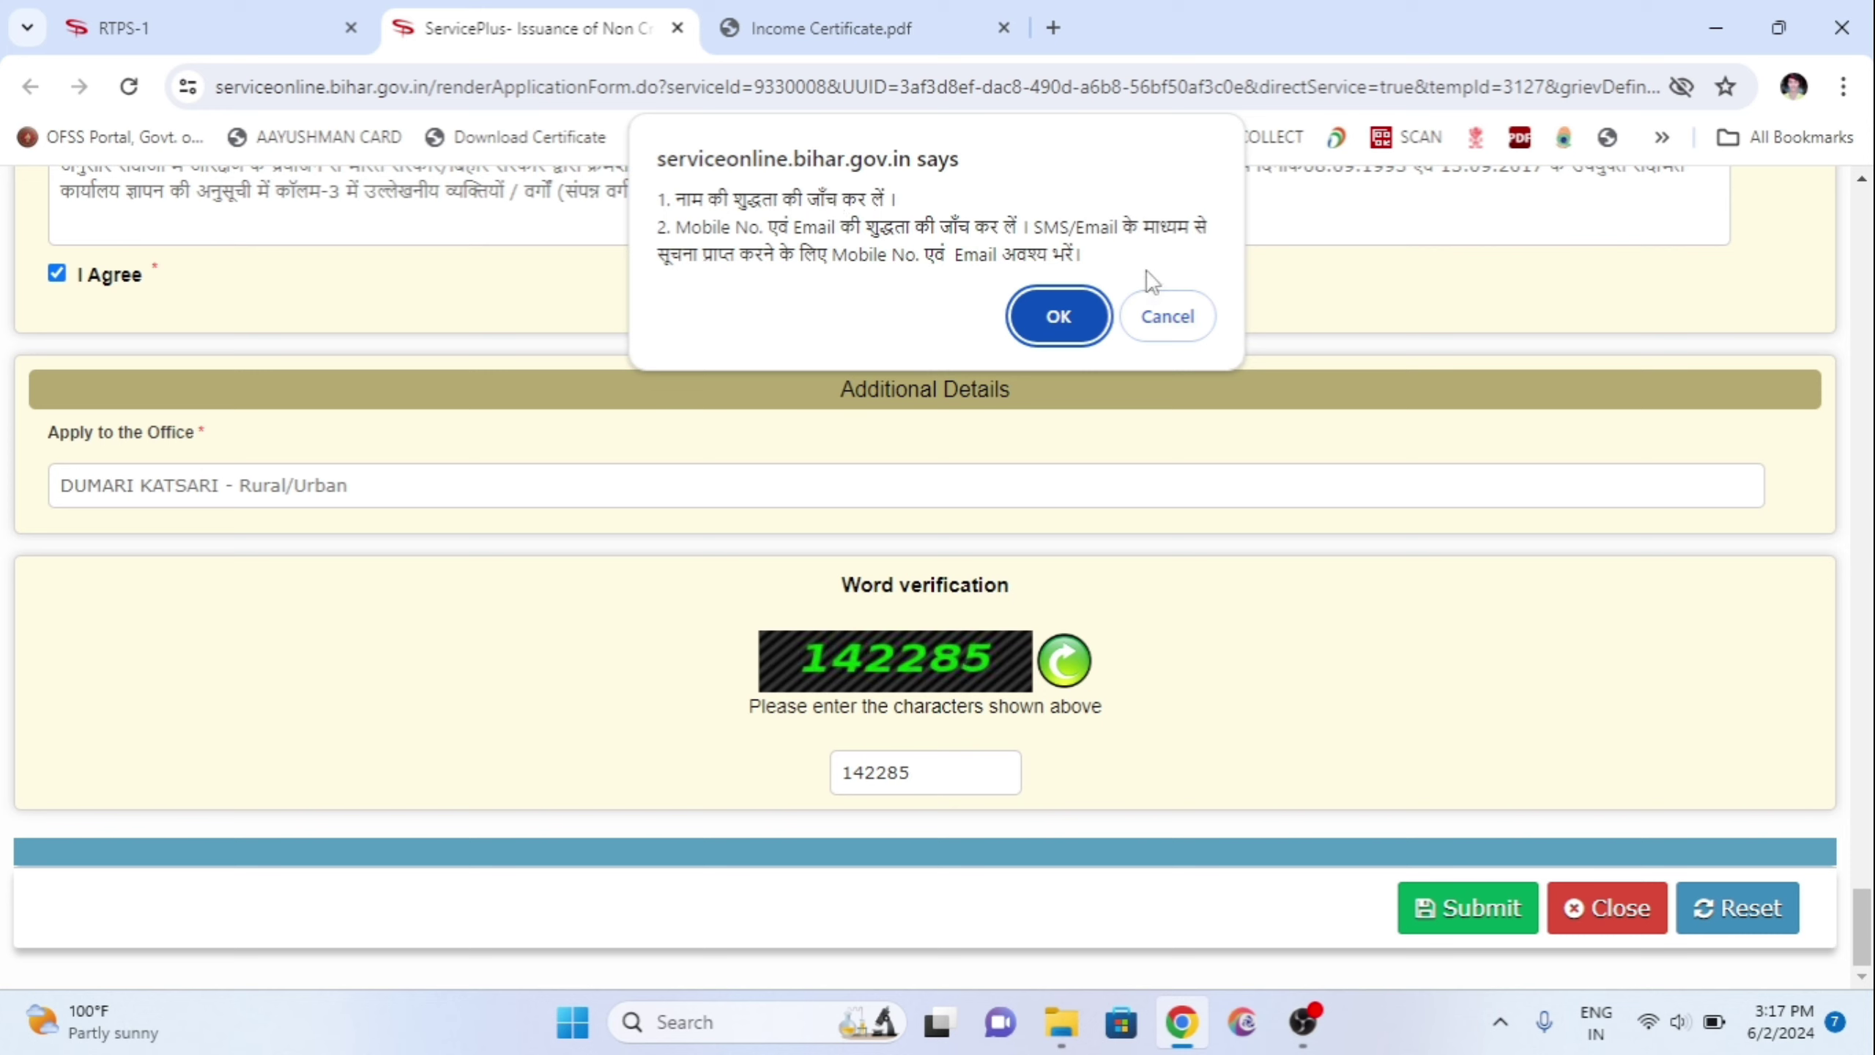
Step: Confirm the details prompt and scroll through the not-yet-submitted application preview
{"action": "left_click", "coordinate": [1043, 316]}
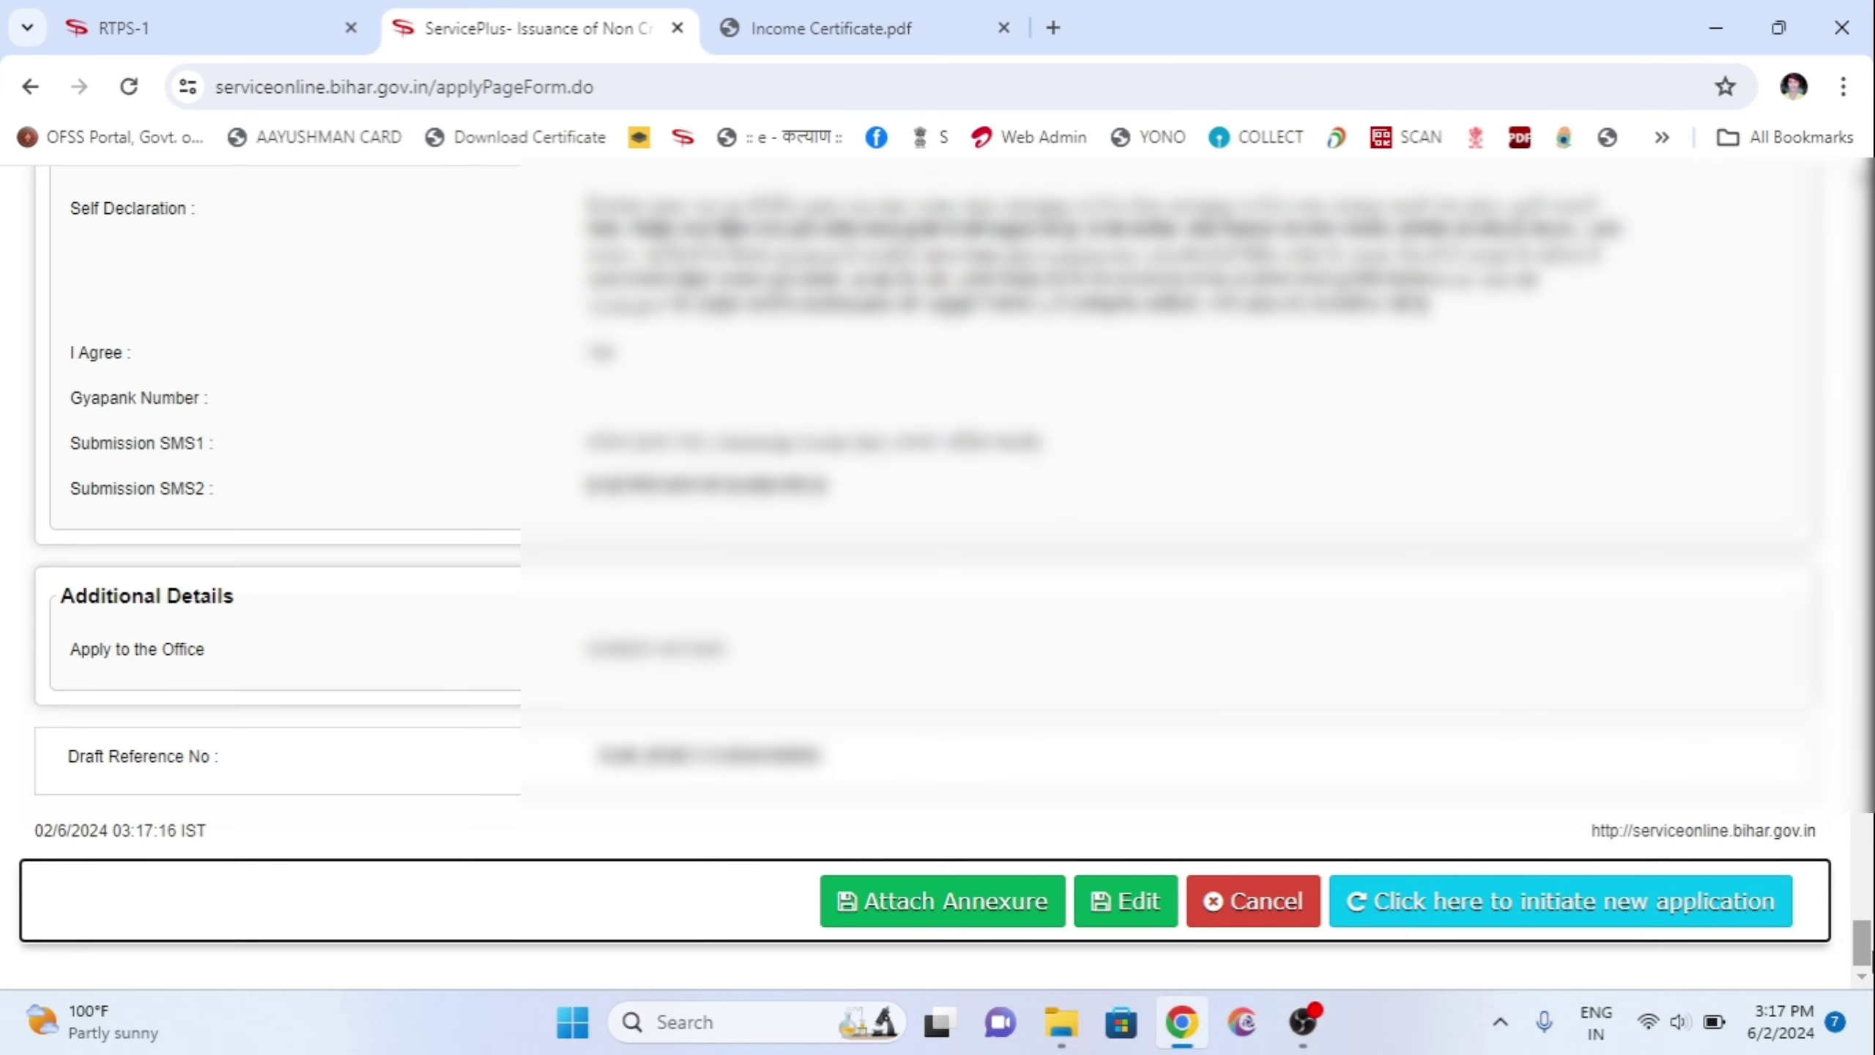
{"action": "left_click_drag", "start_coordinate": [1862, 943], "coordinate": [1863, 212]}
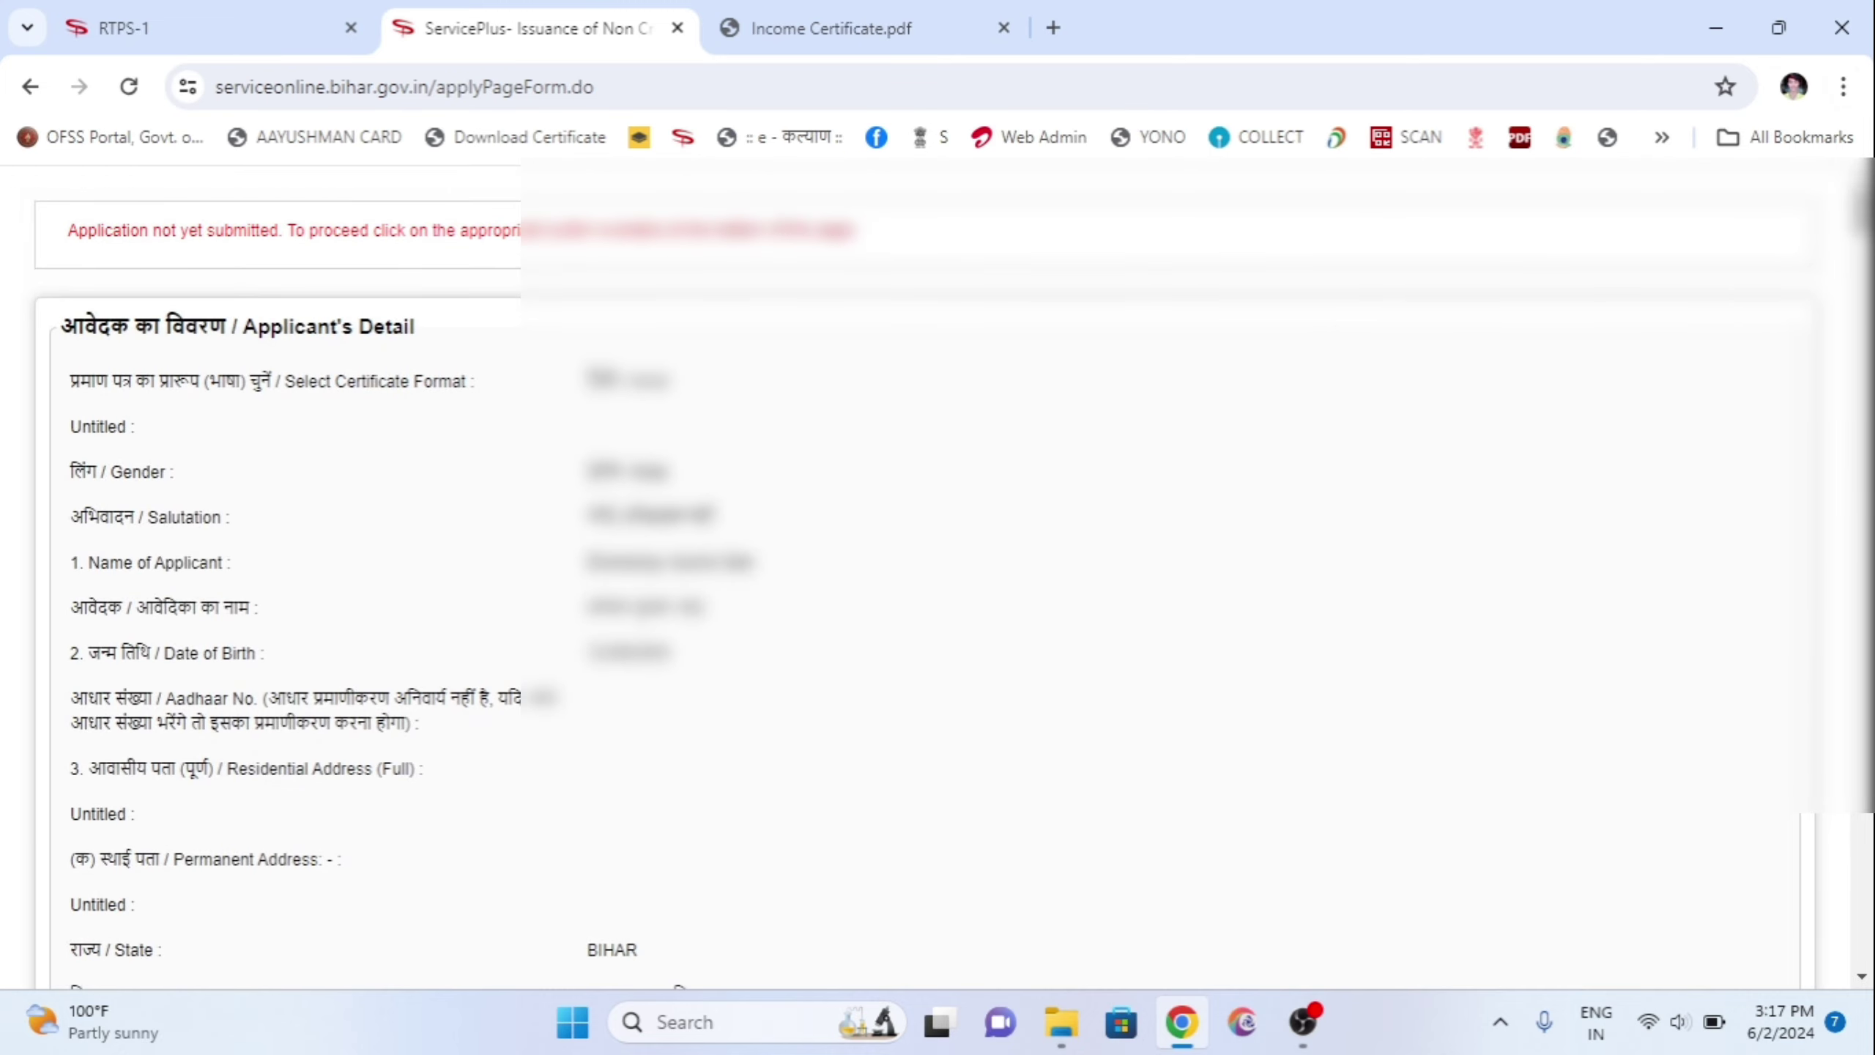
{"action": "left_click_drag", "start_coordinate": [1863, 211], "coordinate": [1863, 944]}
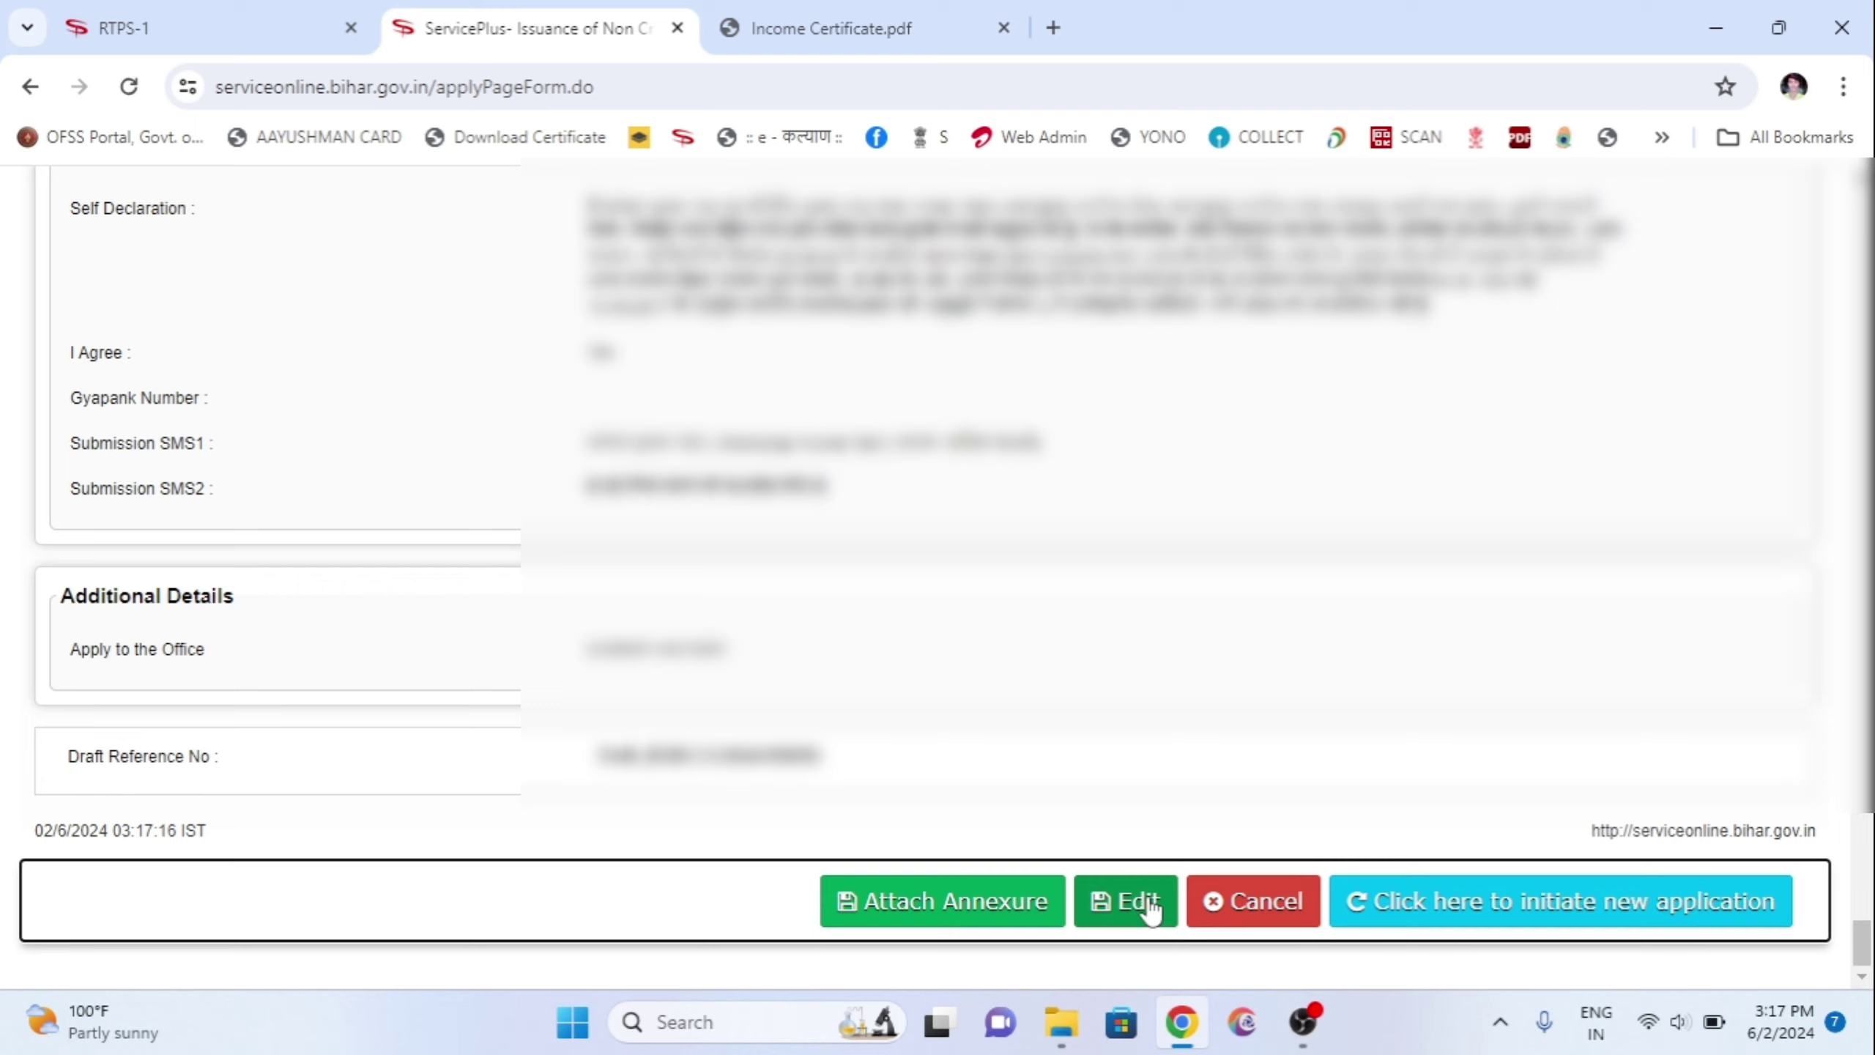
Step: Attach the Caste Certificate as जाति प्रमाण पत्र and the Residence Certificate as निवास प्रमाण पत्र
{"action": "left_click", "coordinate": [926, 914]}
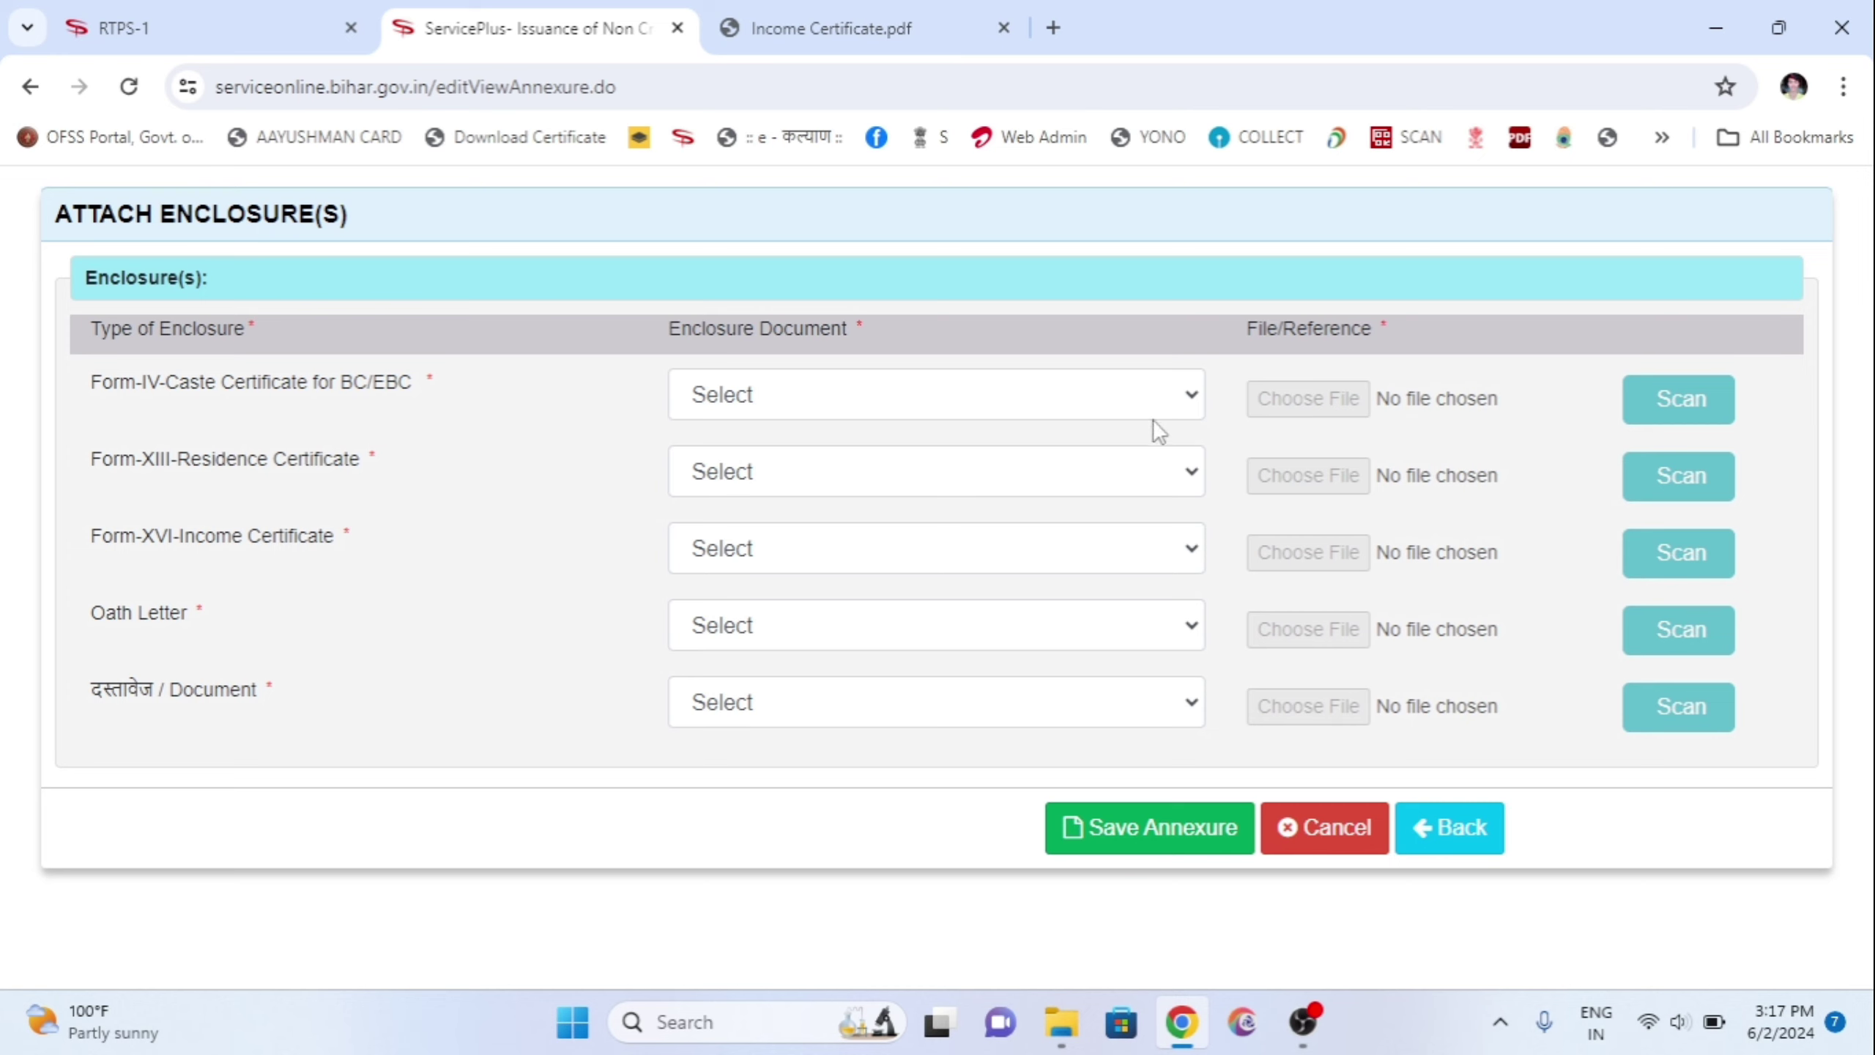
{"action": "left_click", "coordinate": [843, 394]}
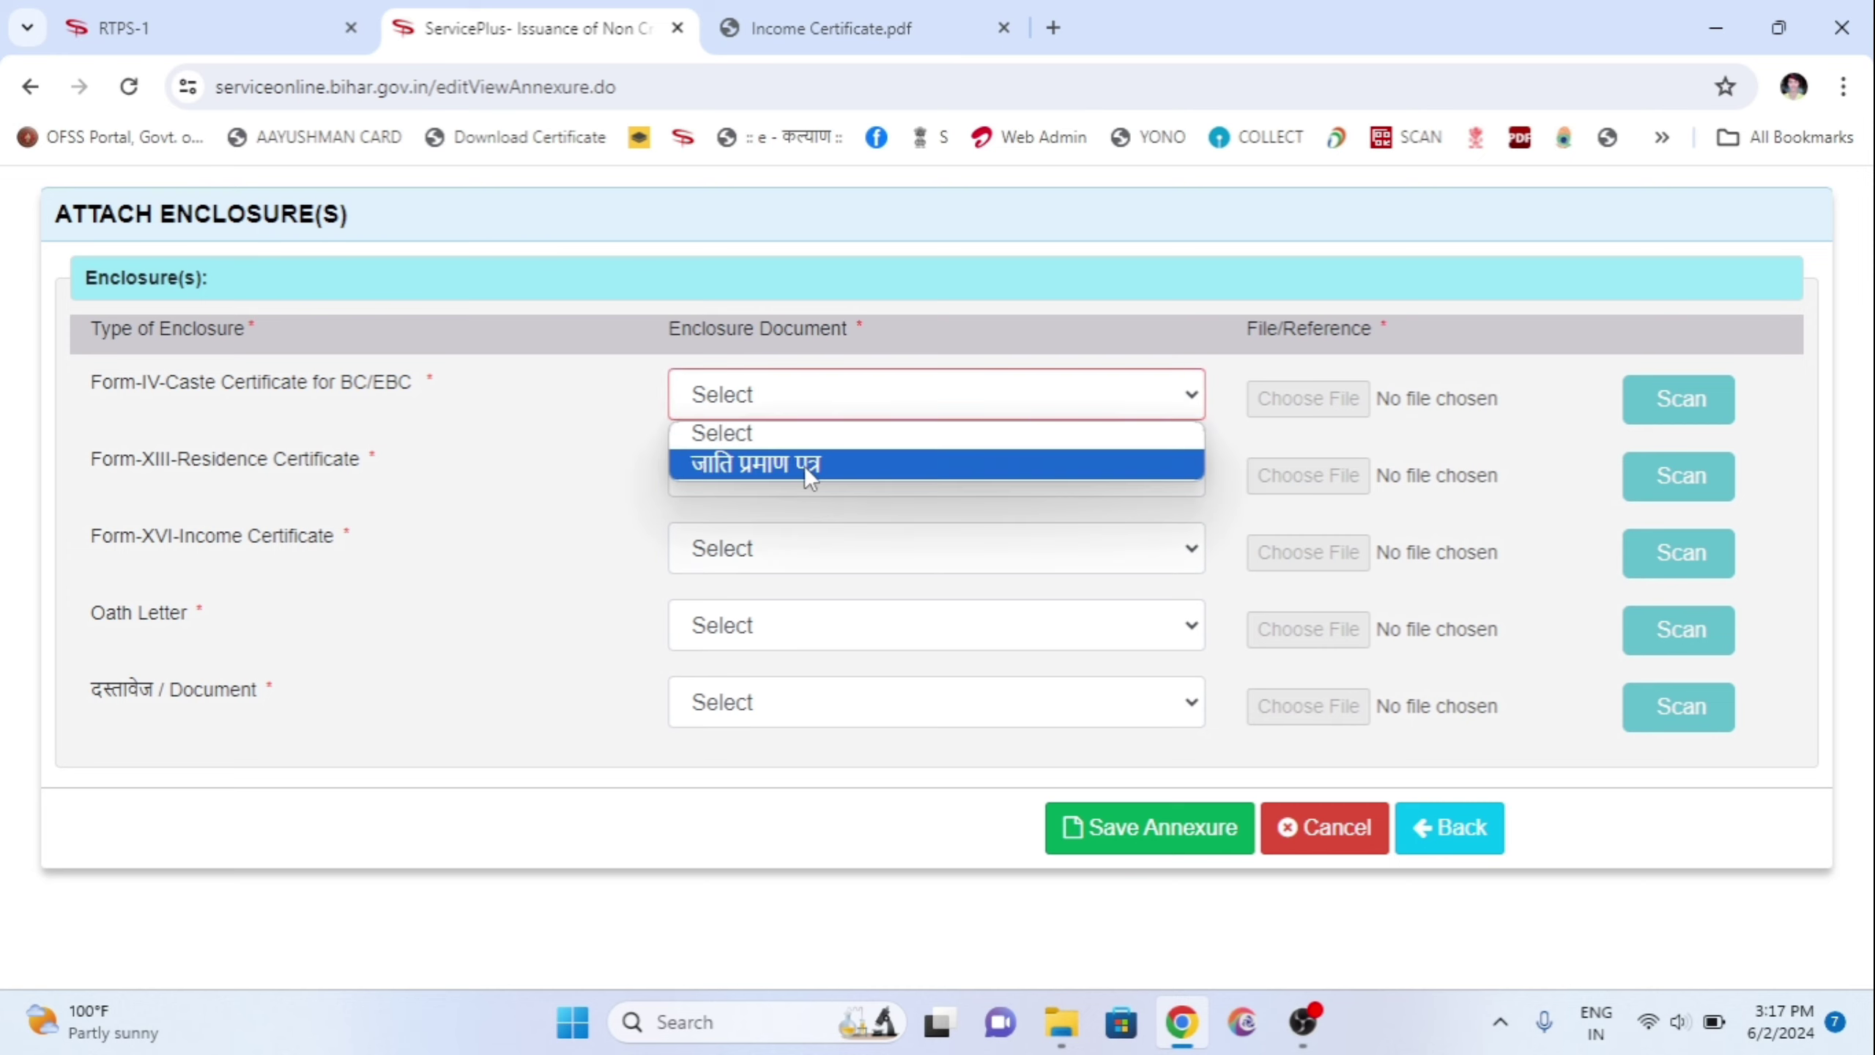
{"action": "left_click", "coordinate": [806, 463]}
{"action": "left_click", "coordinate": [1298, 402]}
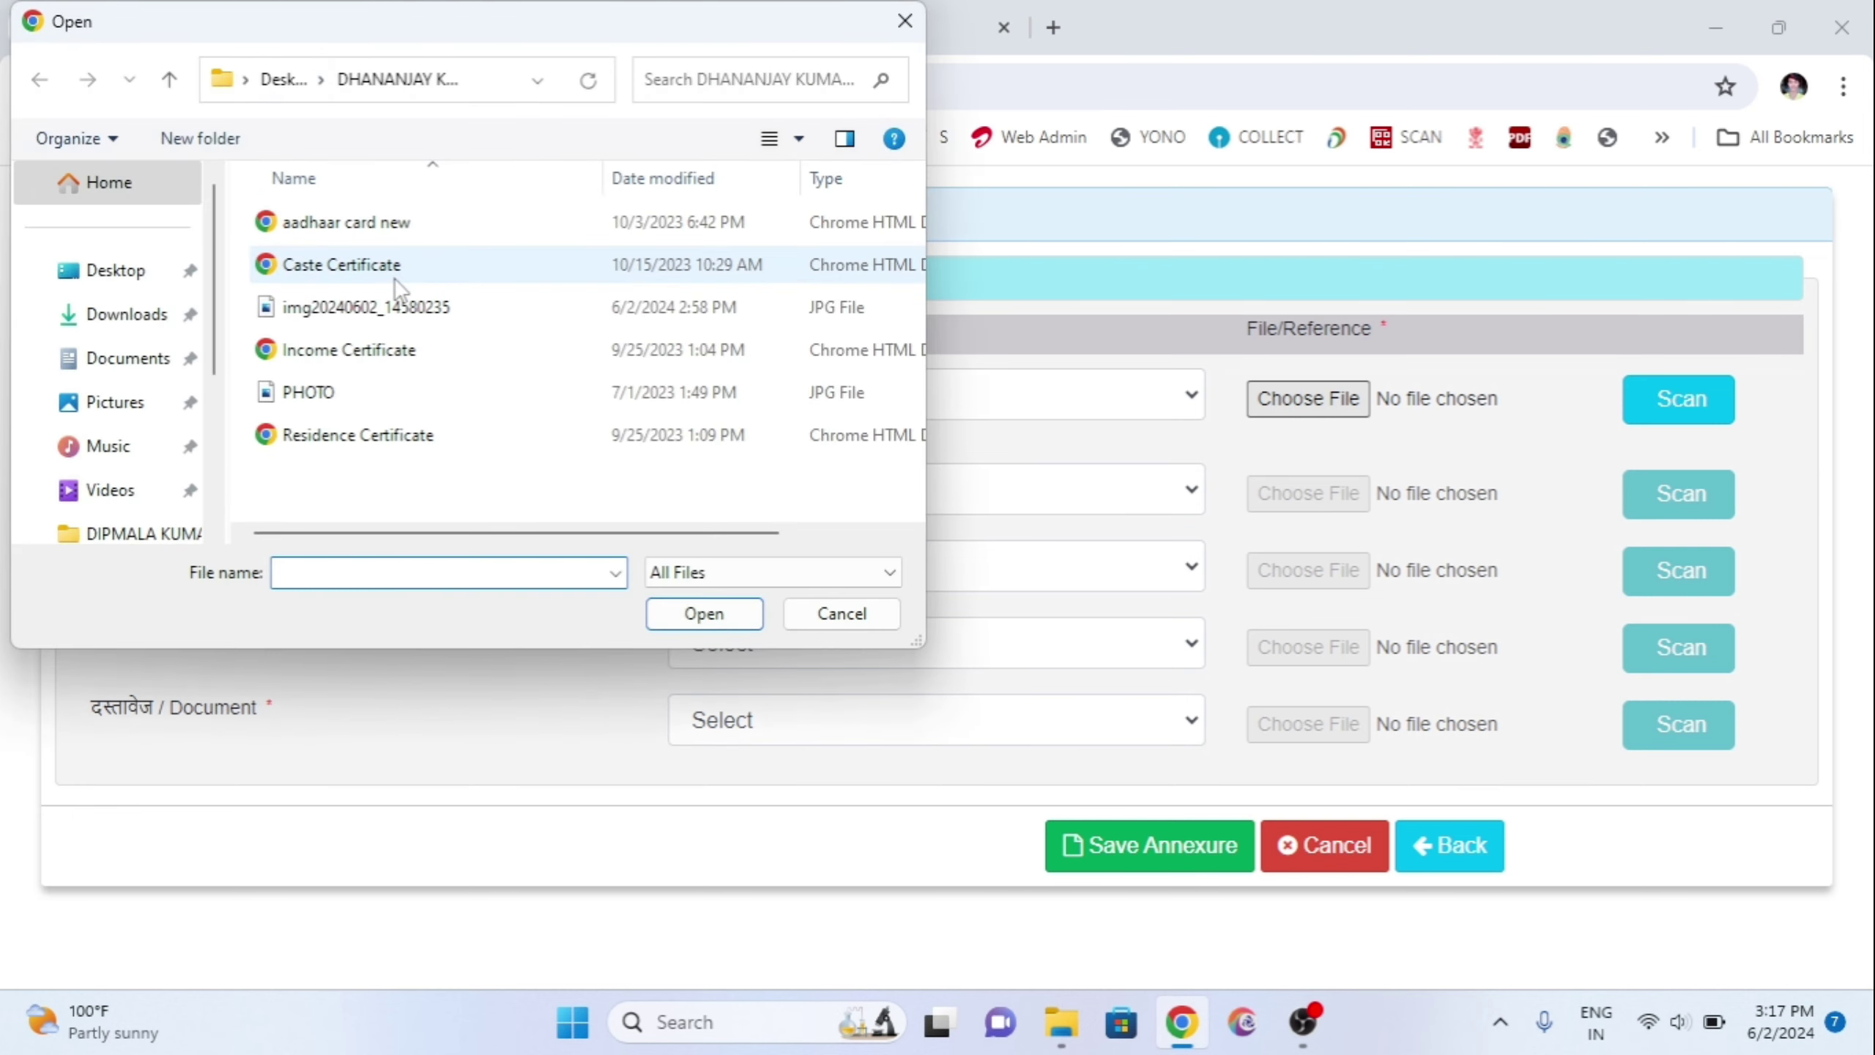
{"action": "left_click", "coordinate": [394, 278]}
{"action": "double_click", "coordinate": [394, 278]}
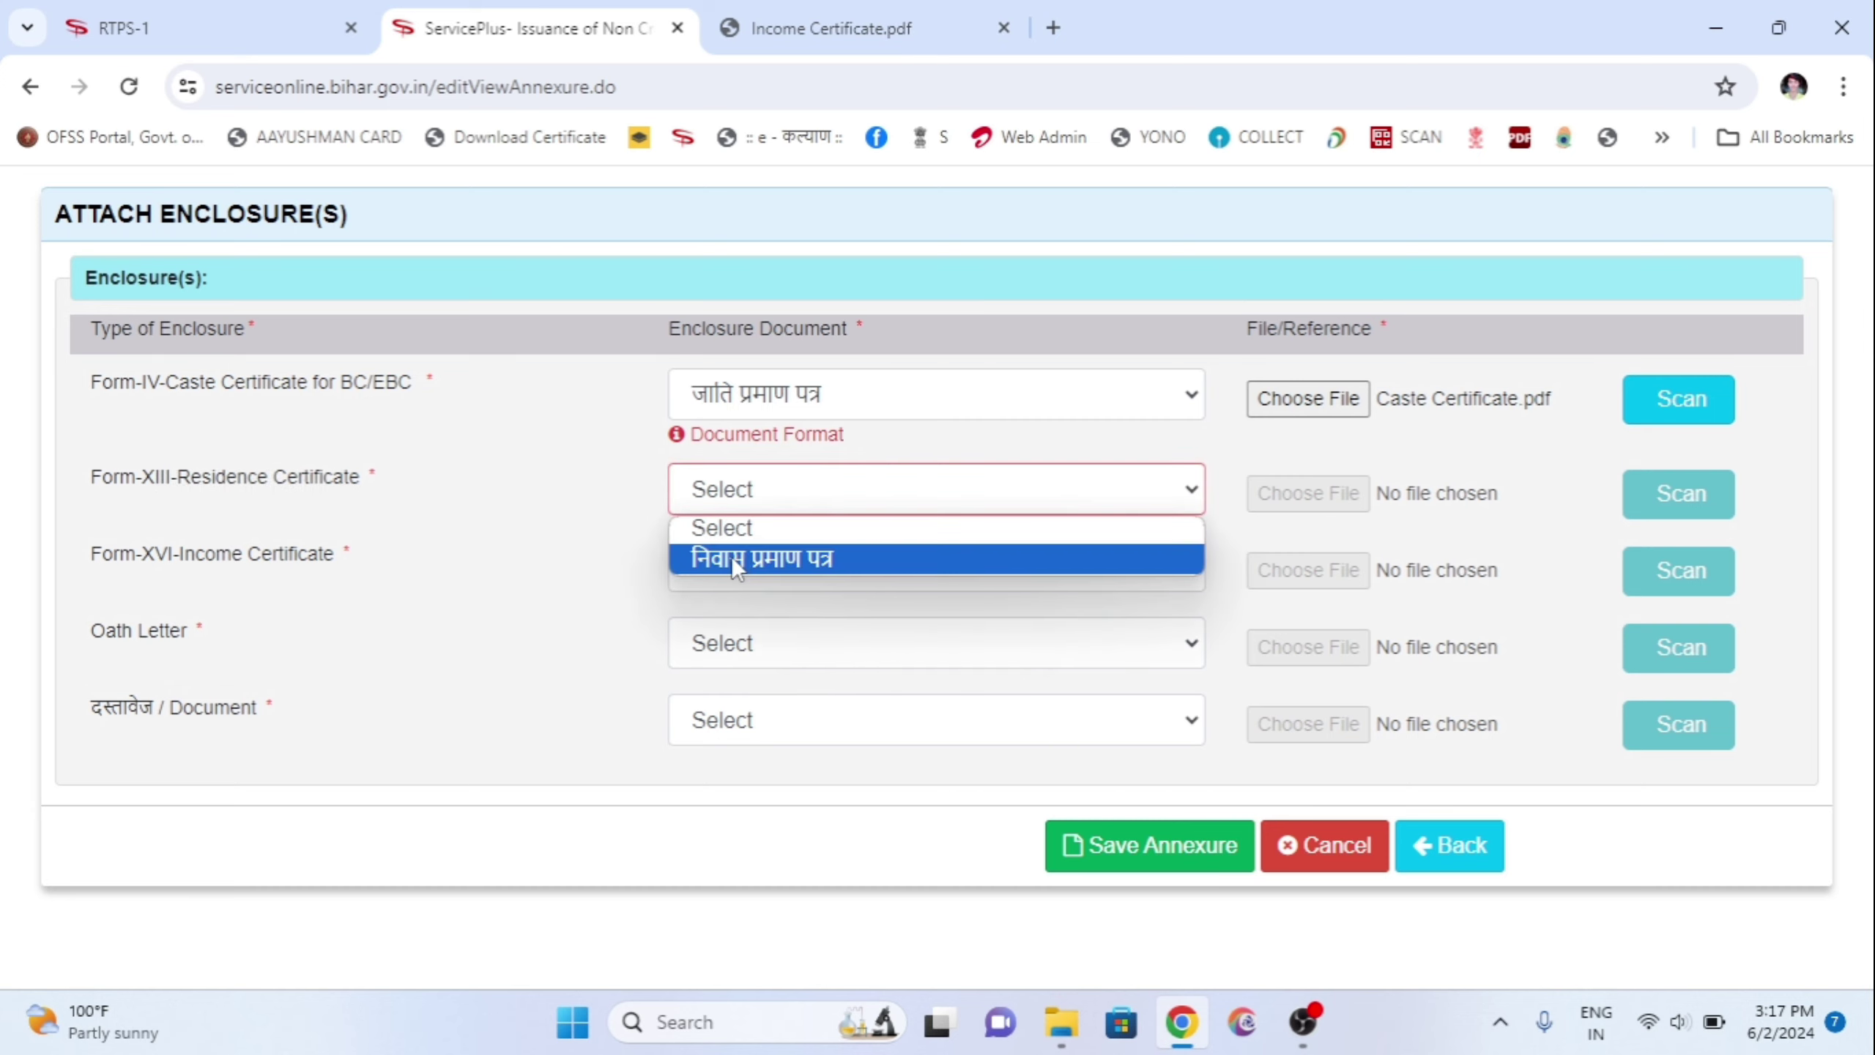
{"action": "left_click", "coordinate": [731, 557]}
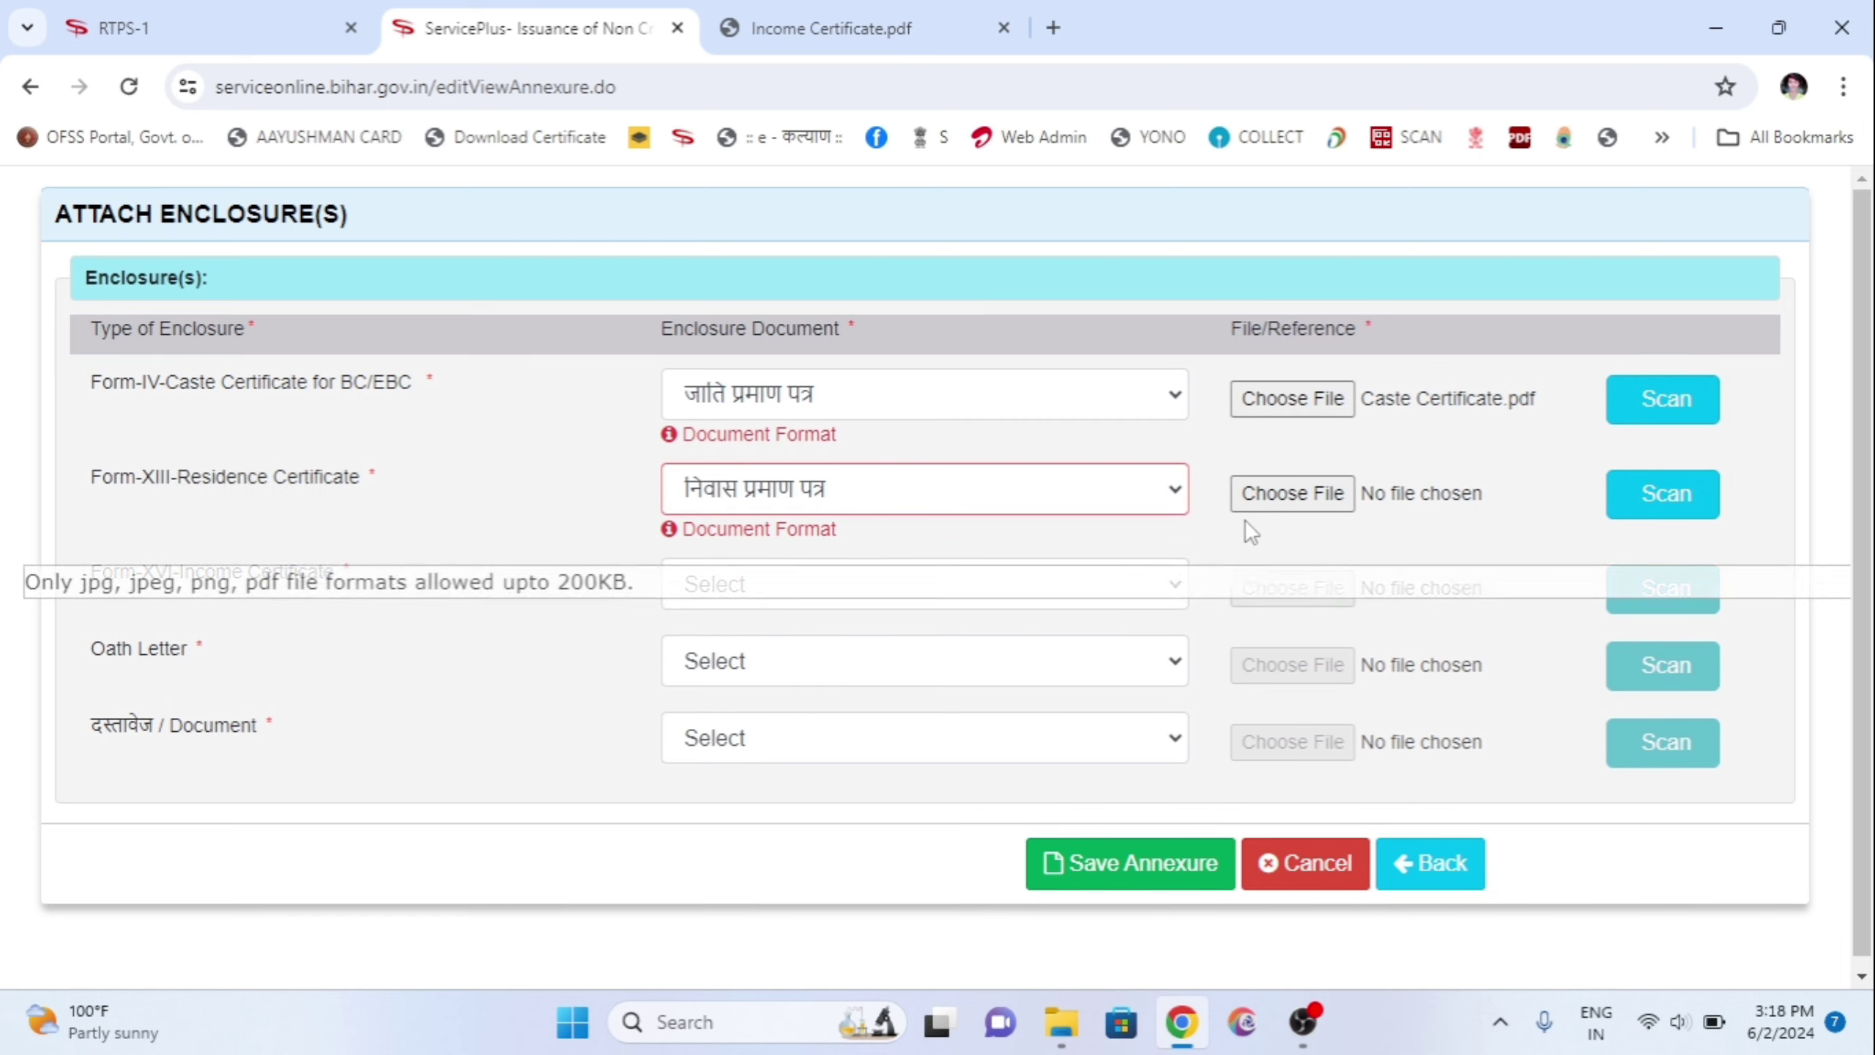
{"action": "left_click", "coordinate": [1292, 508]}
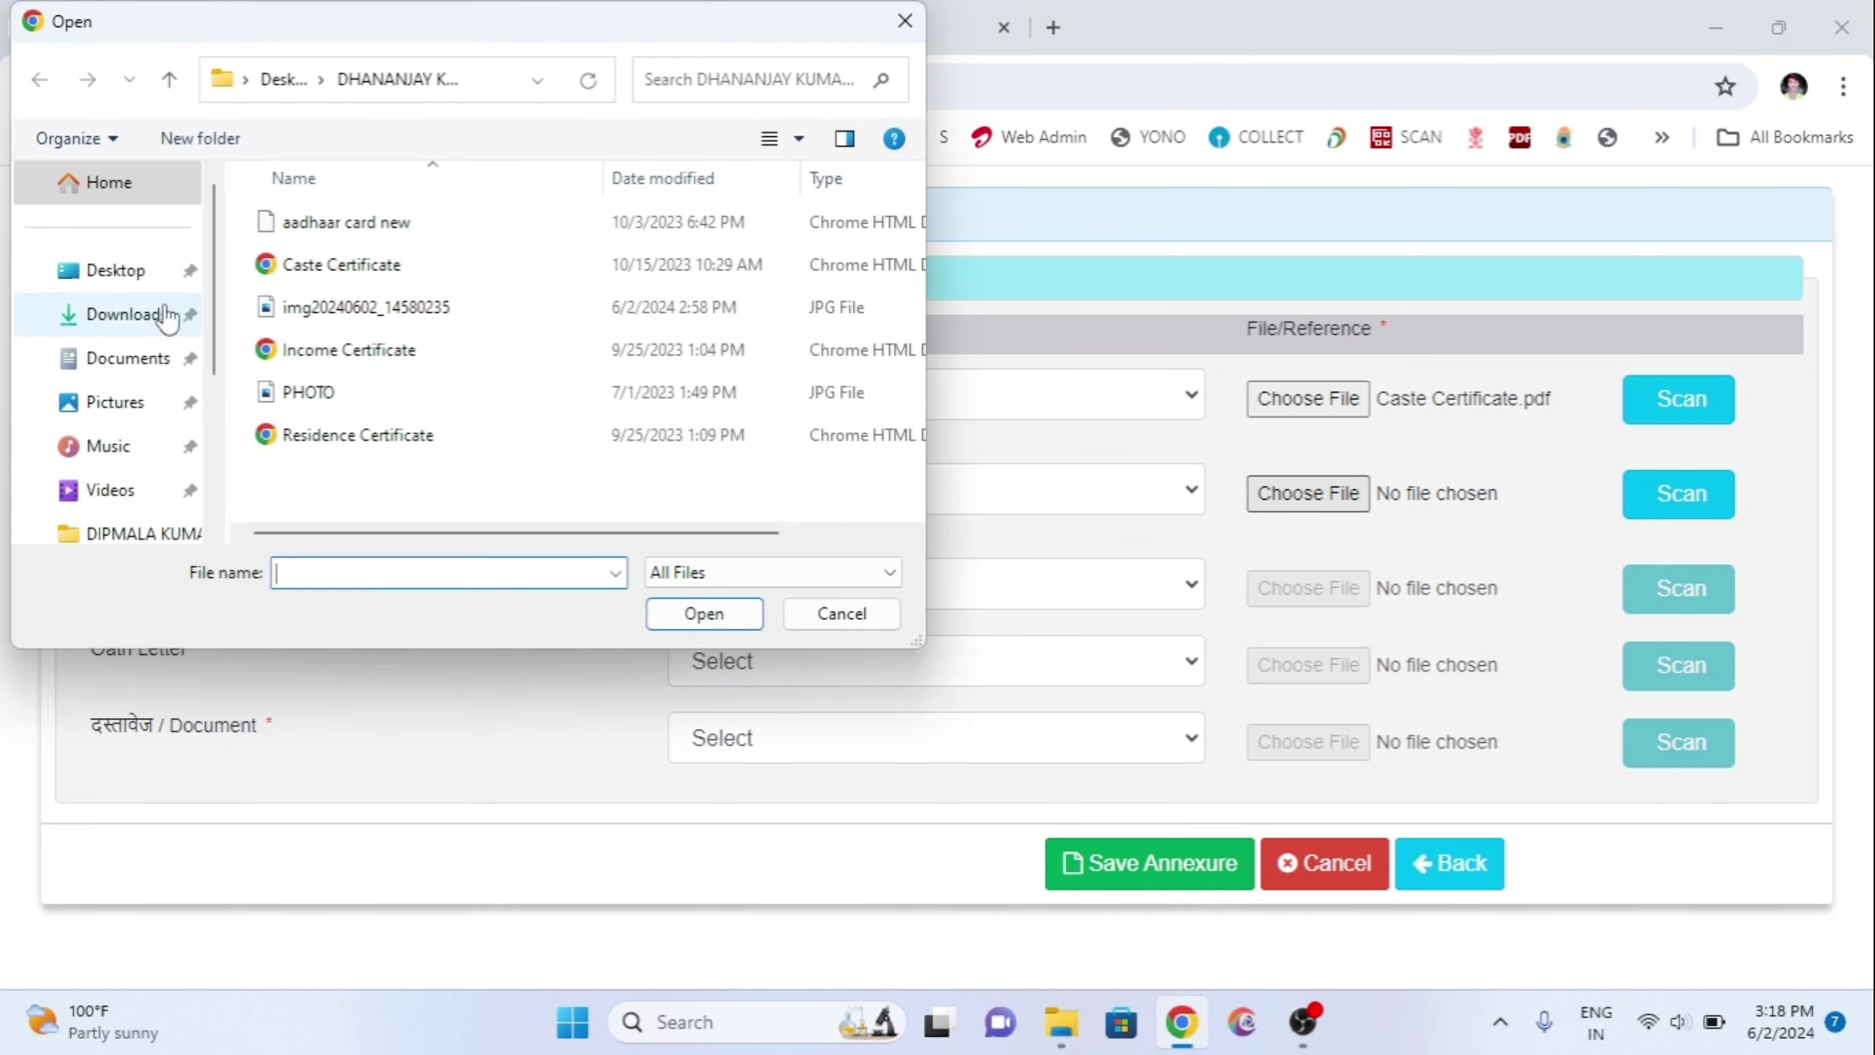
{"action": "double_click", "coordinate": [399, 434]}
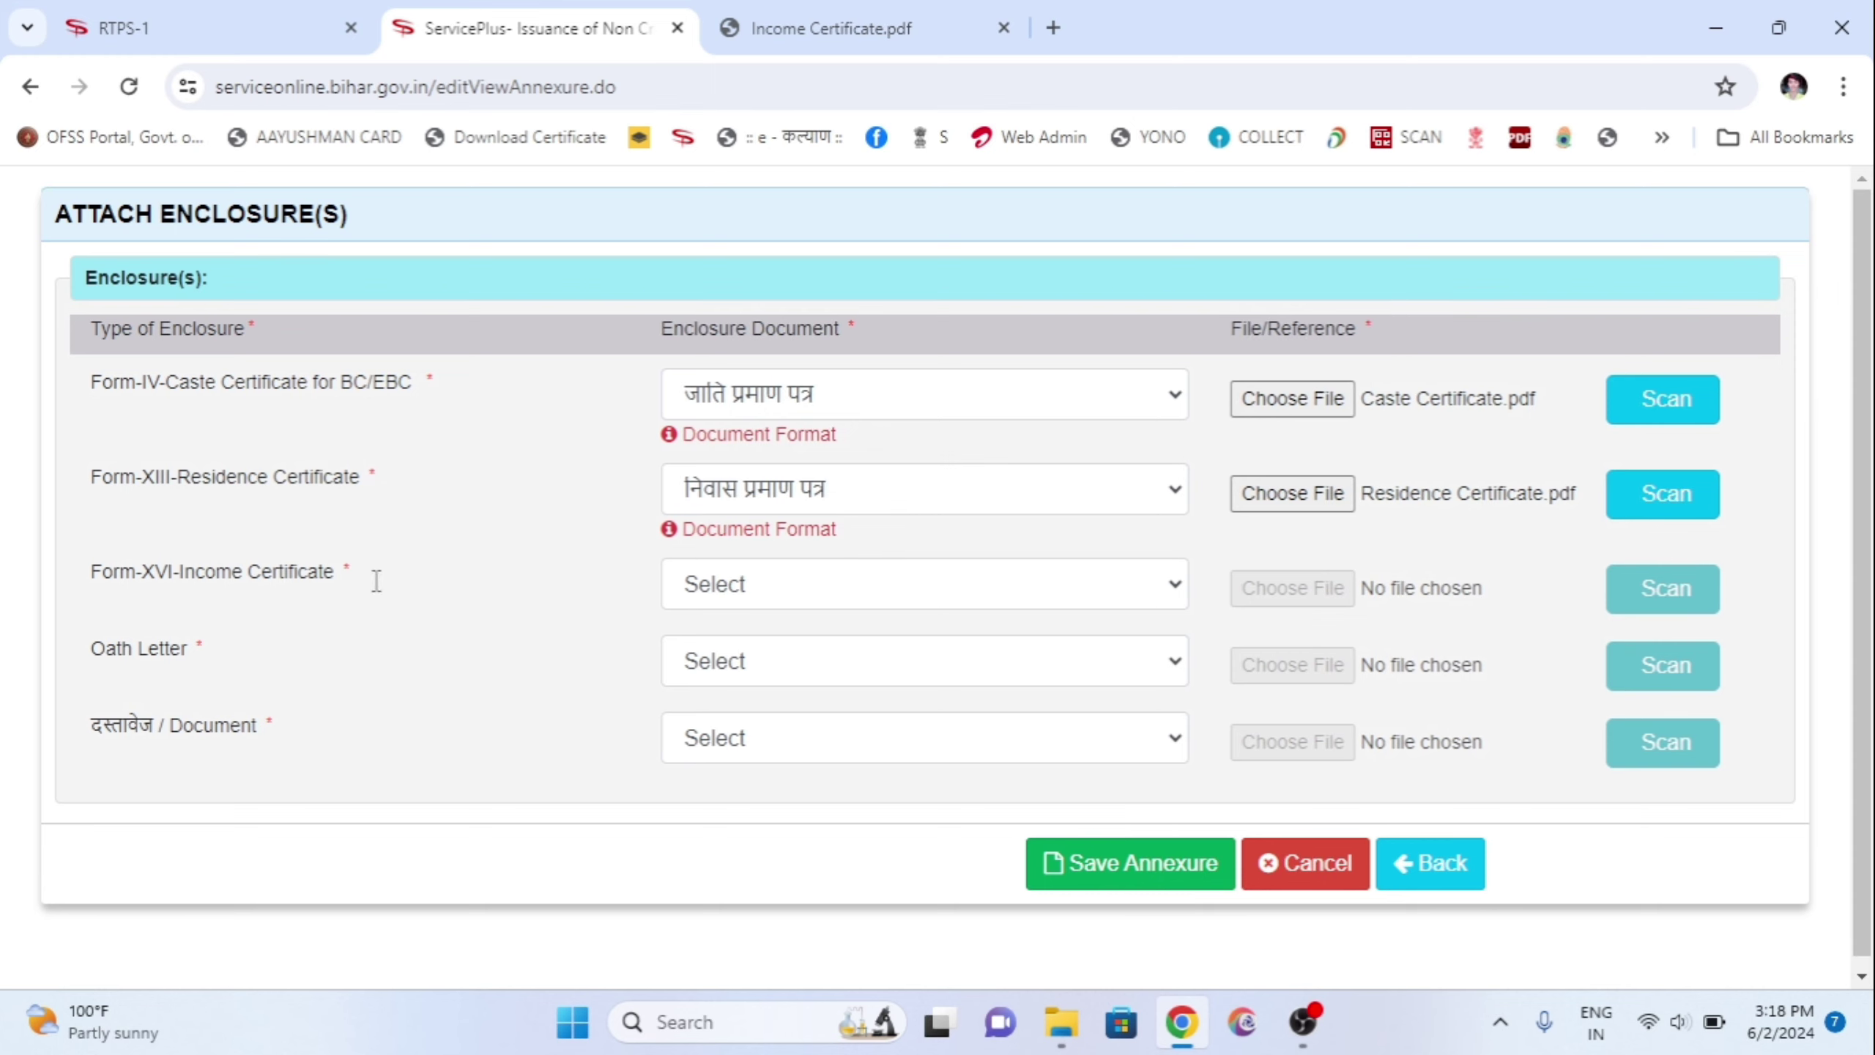
Step: Attach Income Certificate.pdf as the आय प्रमाण पत्र enclosure
{"action": "left_click", "coordinate": [800, 588]}
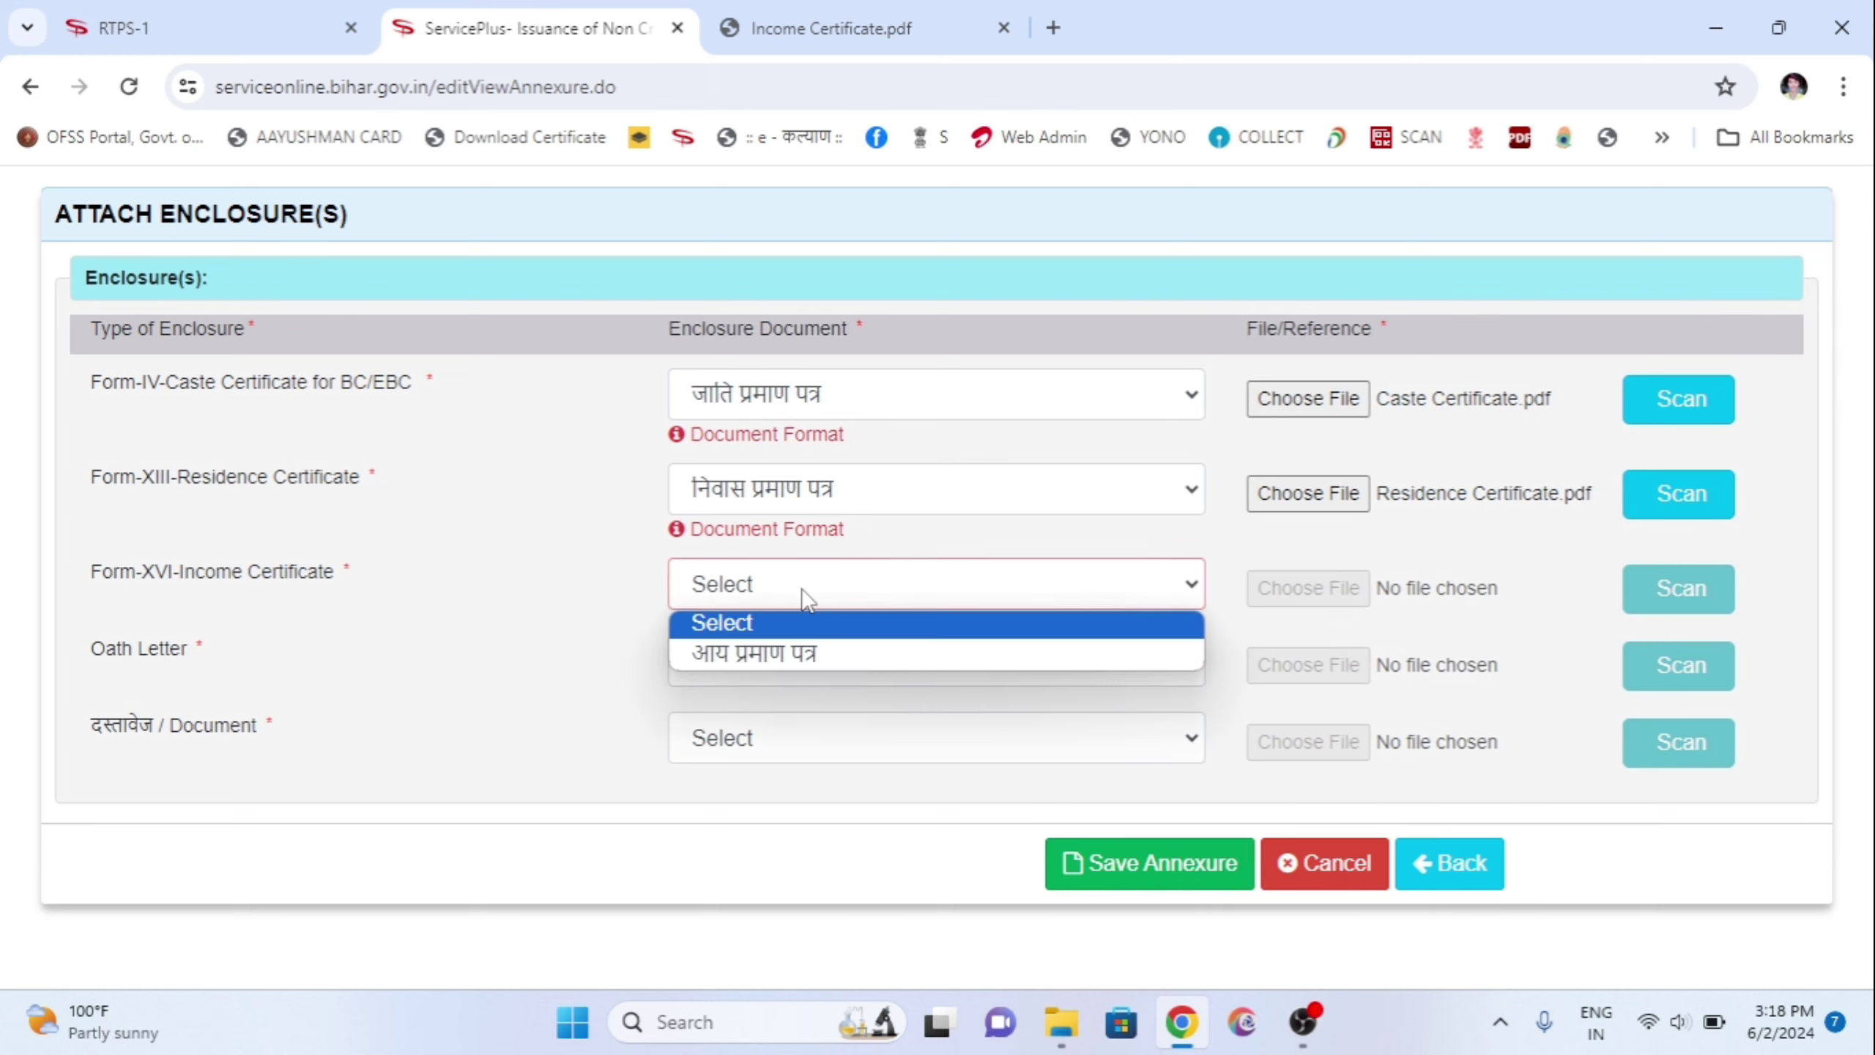
{"action": "left_click", "coordinate": [785, 657]}
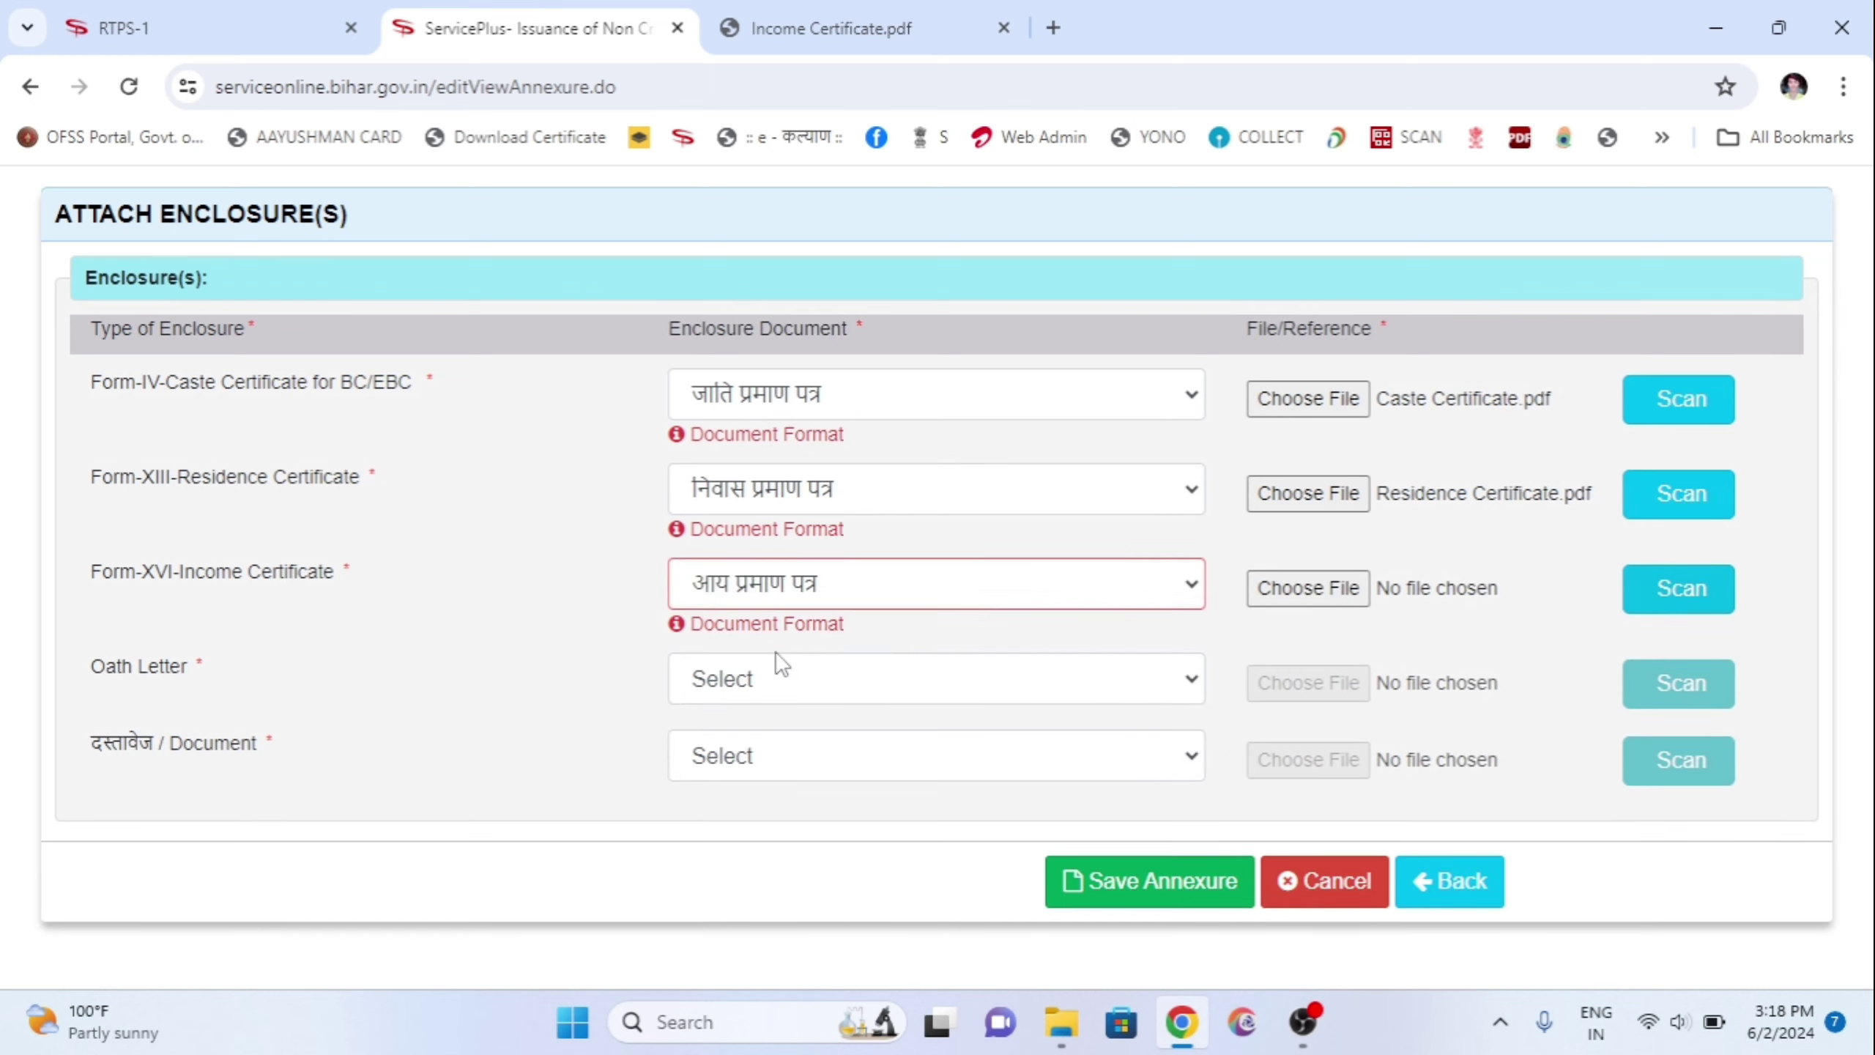
{"action": "left_click", "coordinate": [1281, 592]}
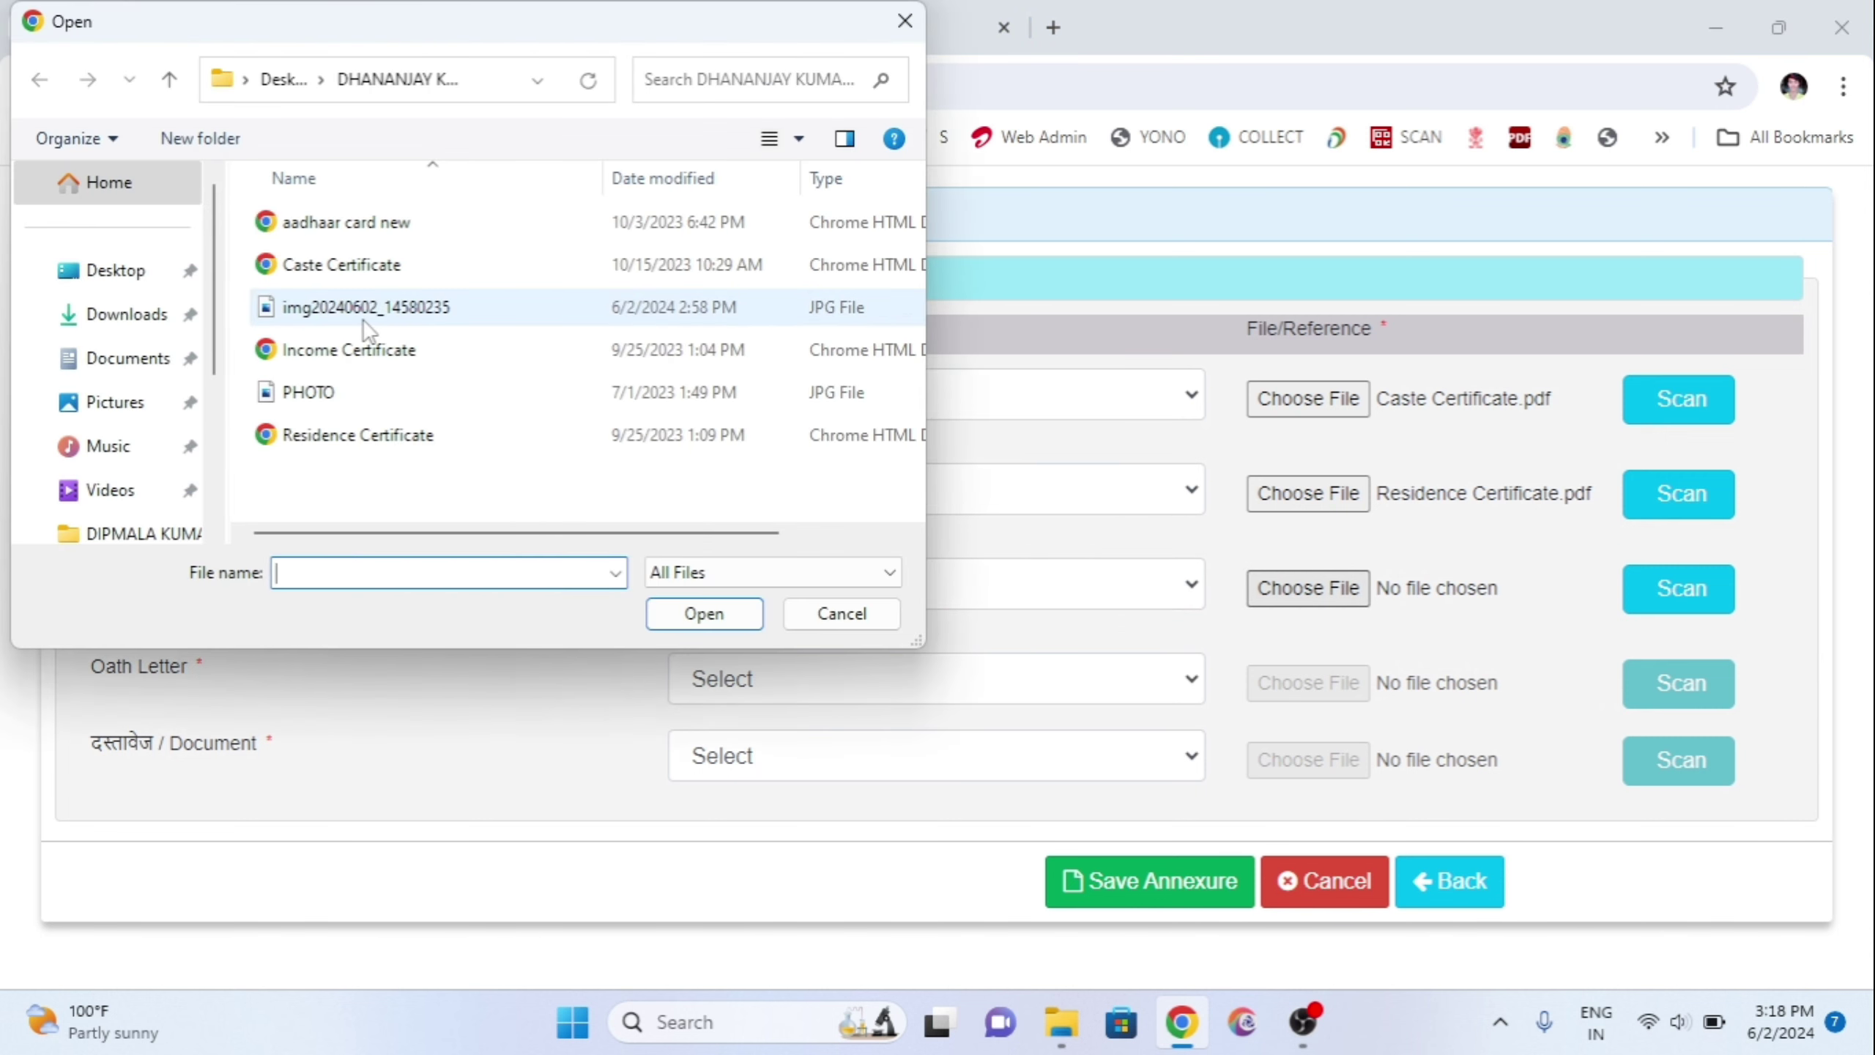
{"action": "double_click", "coordinate": [362, 352]}
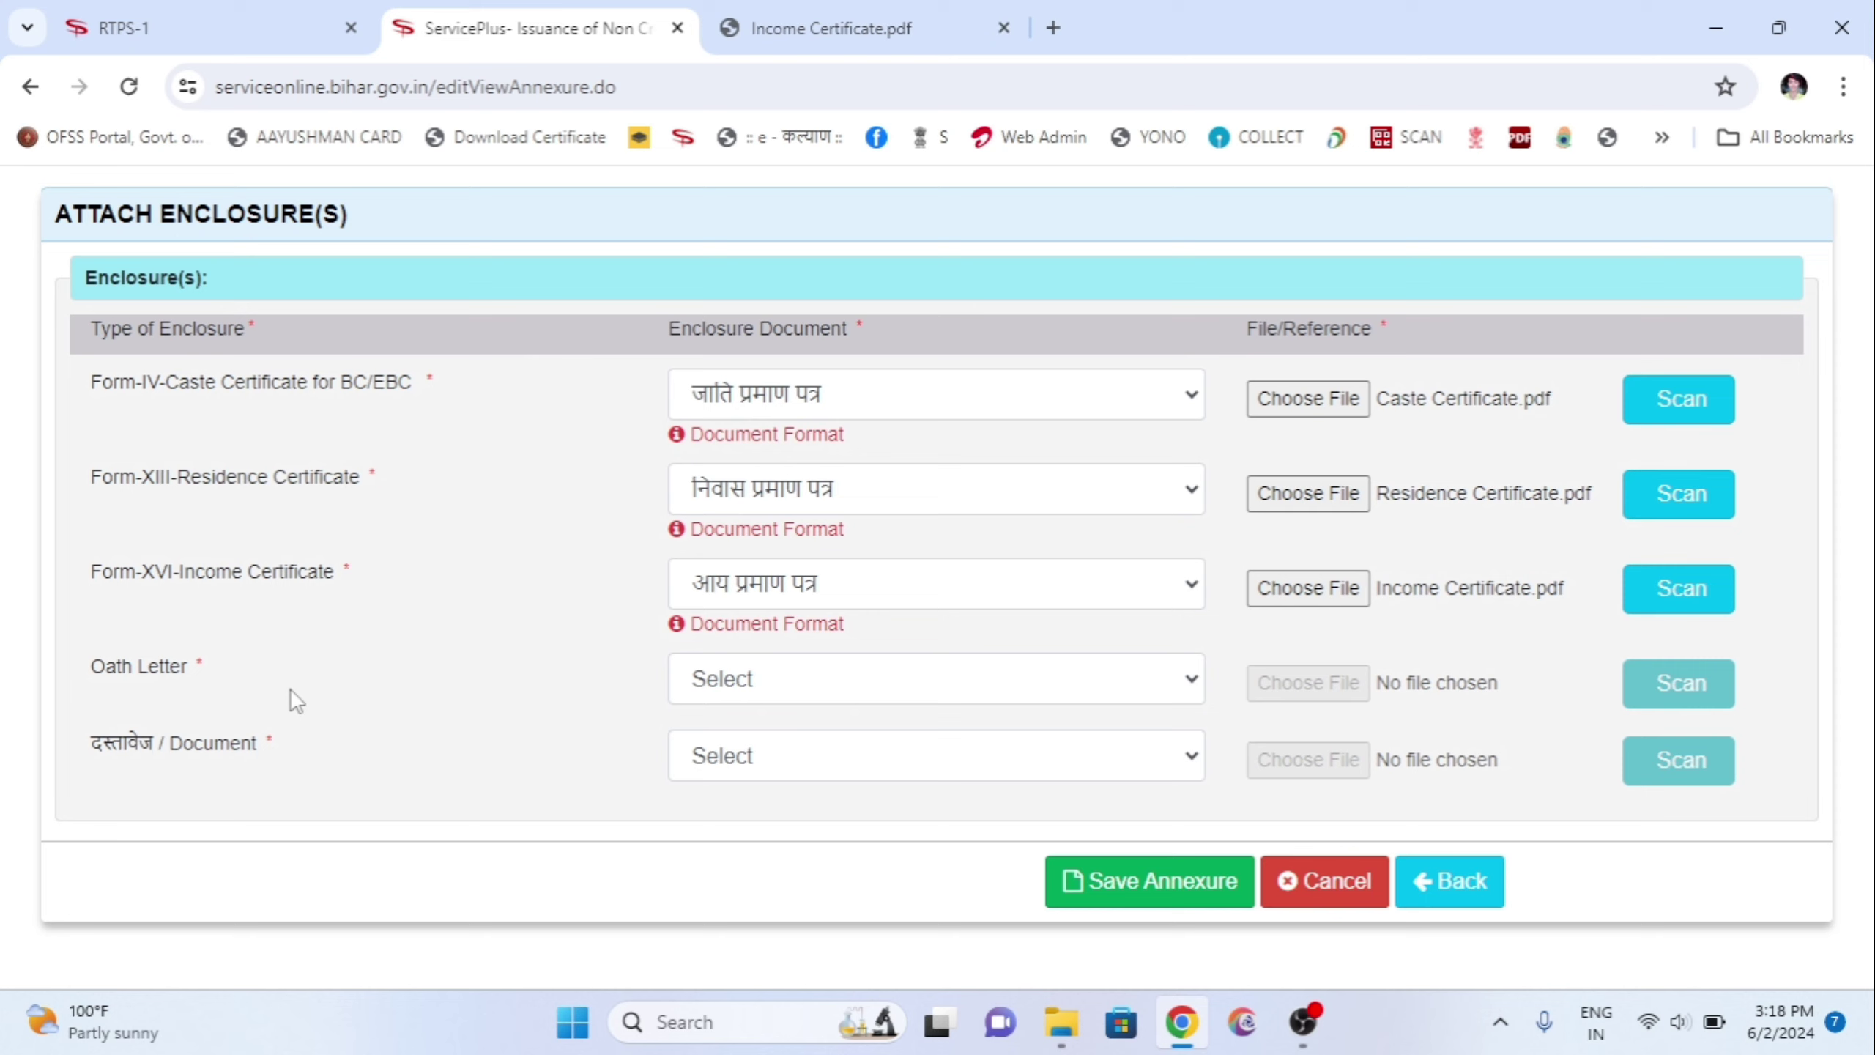
Step: Set the oath letter to फॉर्म-VIII स्वयं शपथ-पत्र and attach the scanned JPG image
{"action": "left_click", "coordinate": [706, 689]}
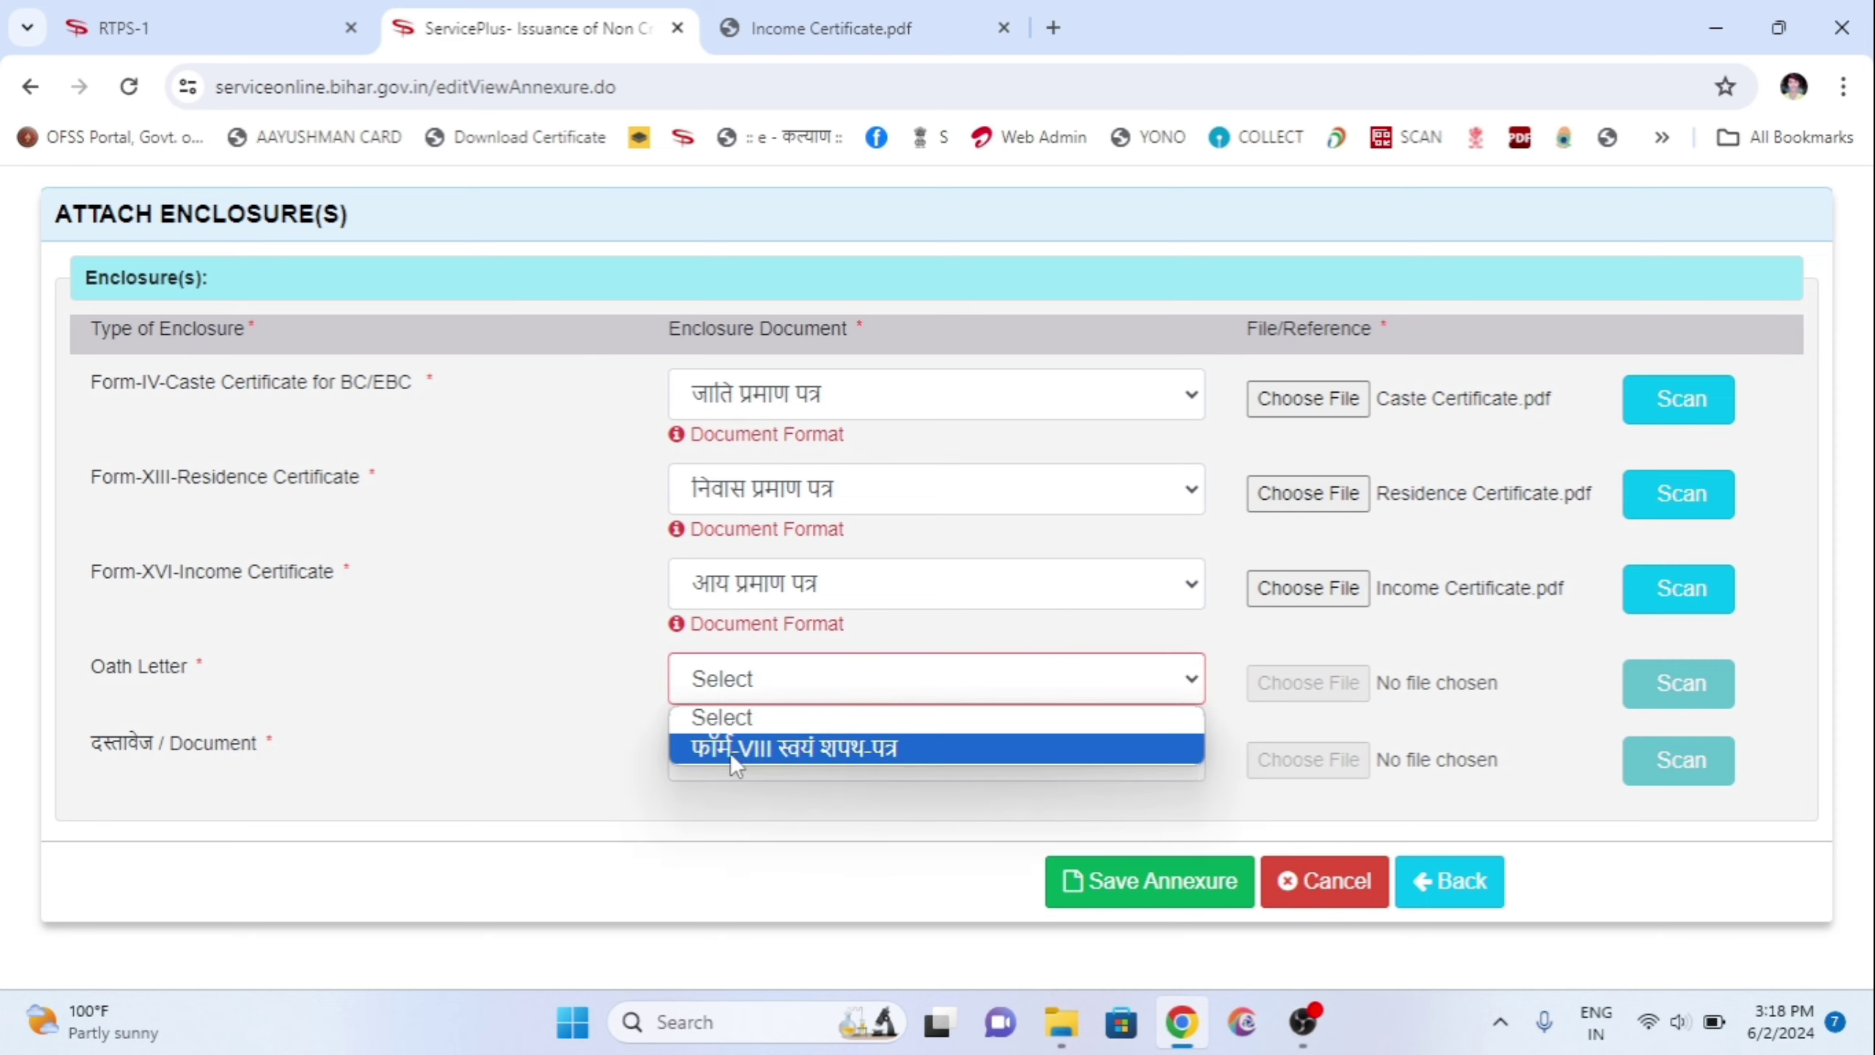
{"action": "left_click", "coordinate": [332, 698]}
{"action": "left_click", "coordinate": [803, 687]}
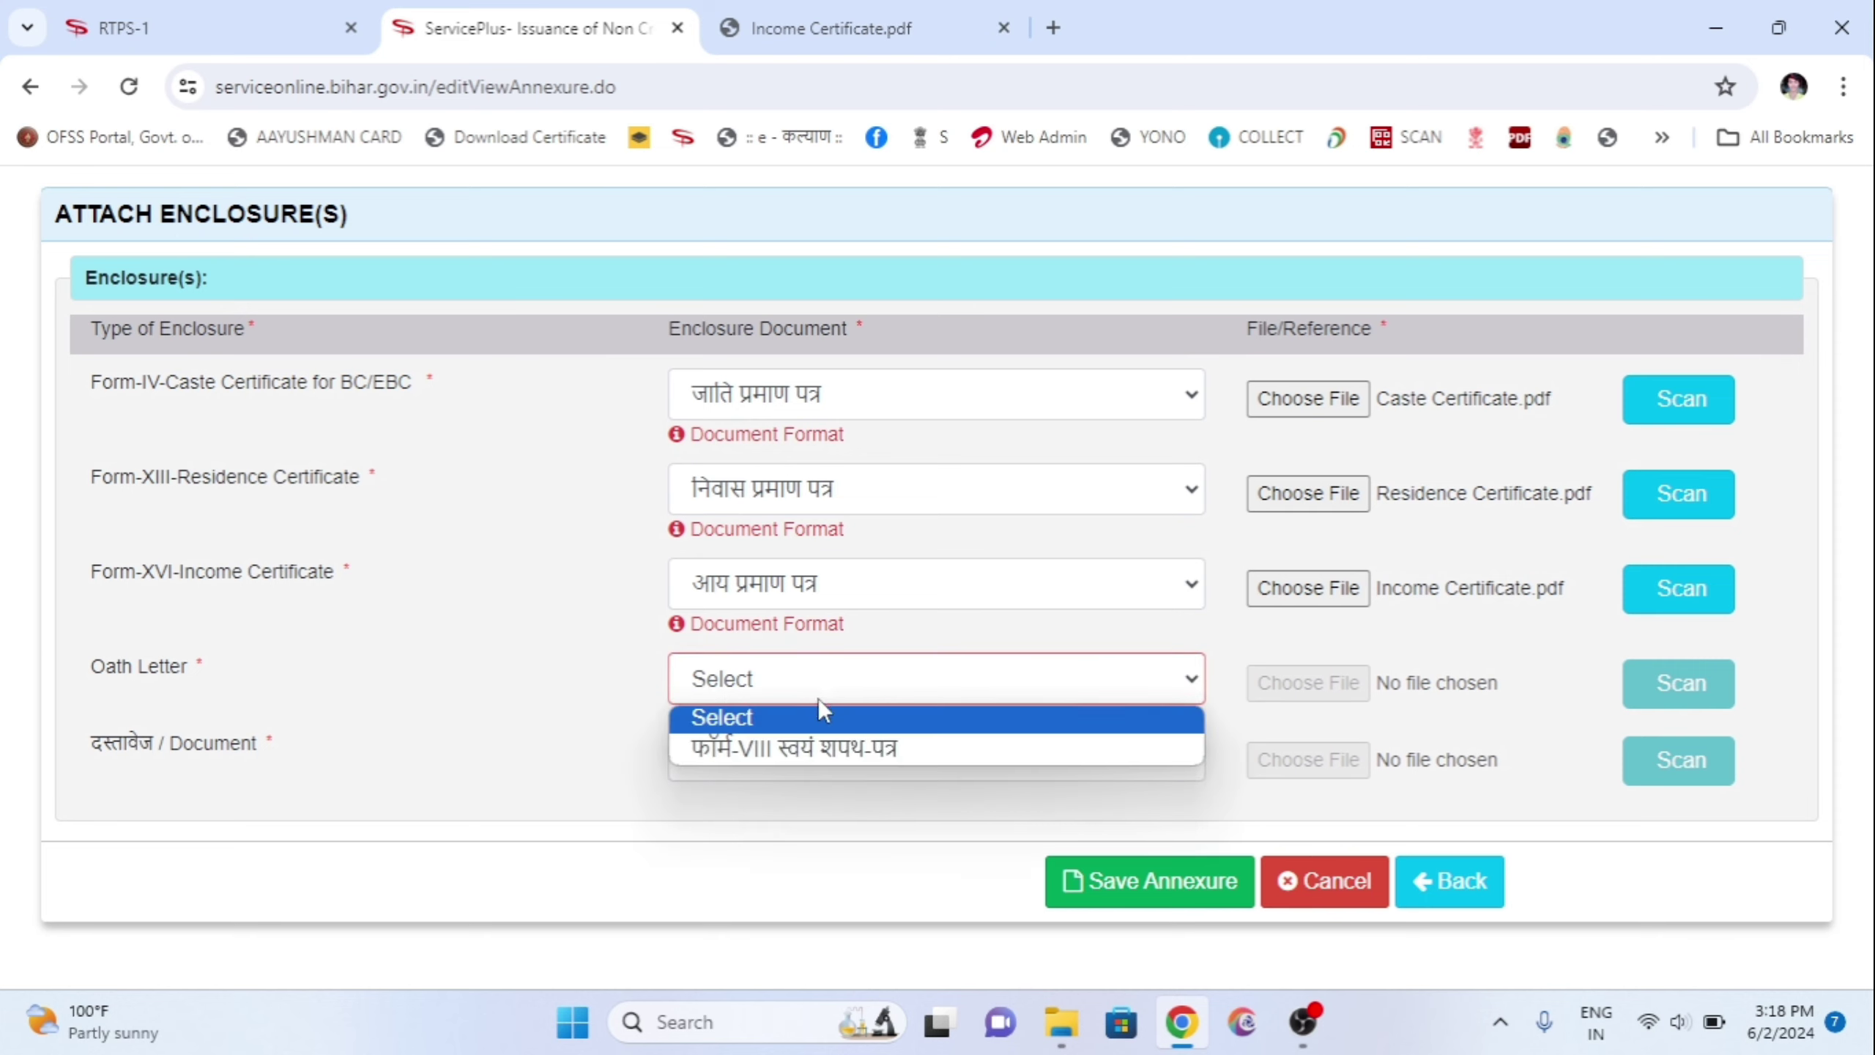
{"action": "left_click", "coordinate": [791, 741]}
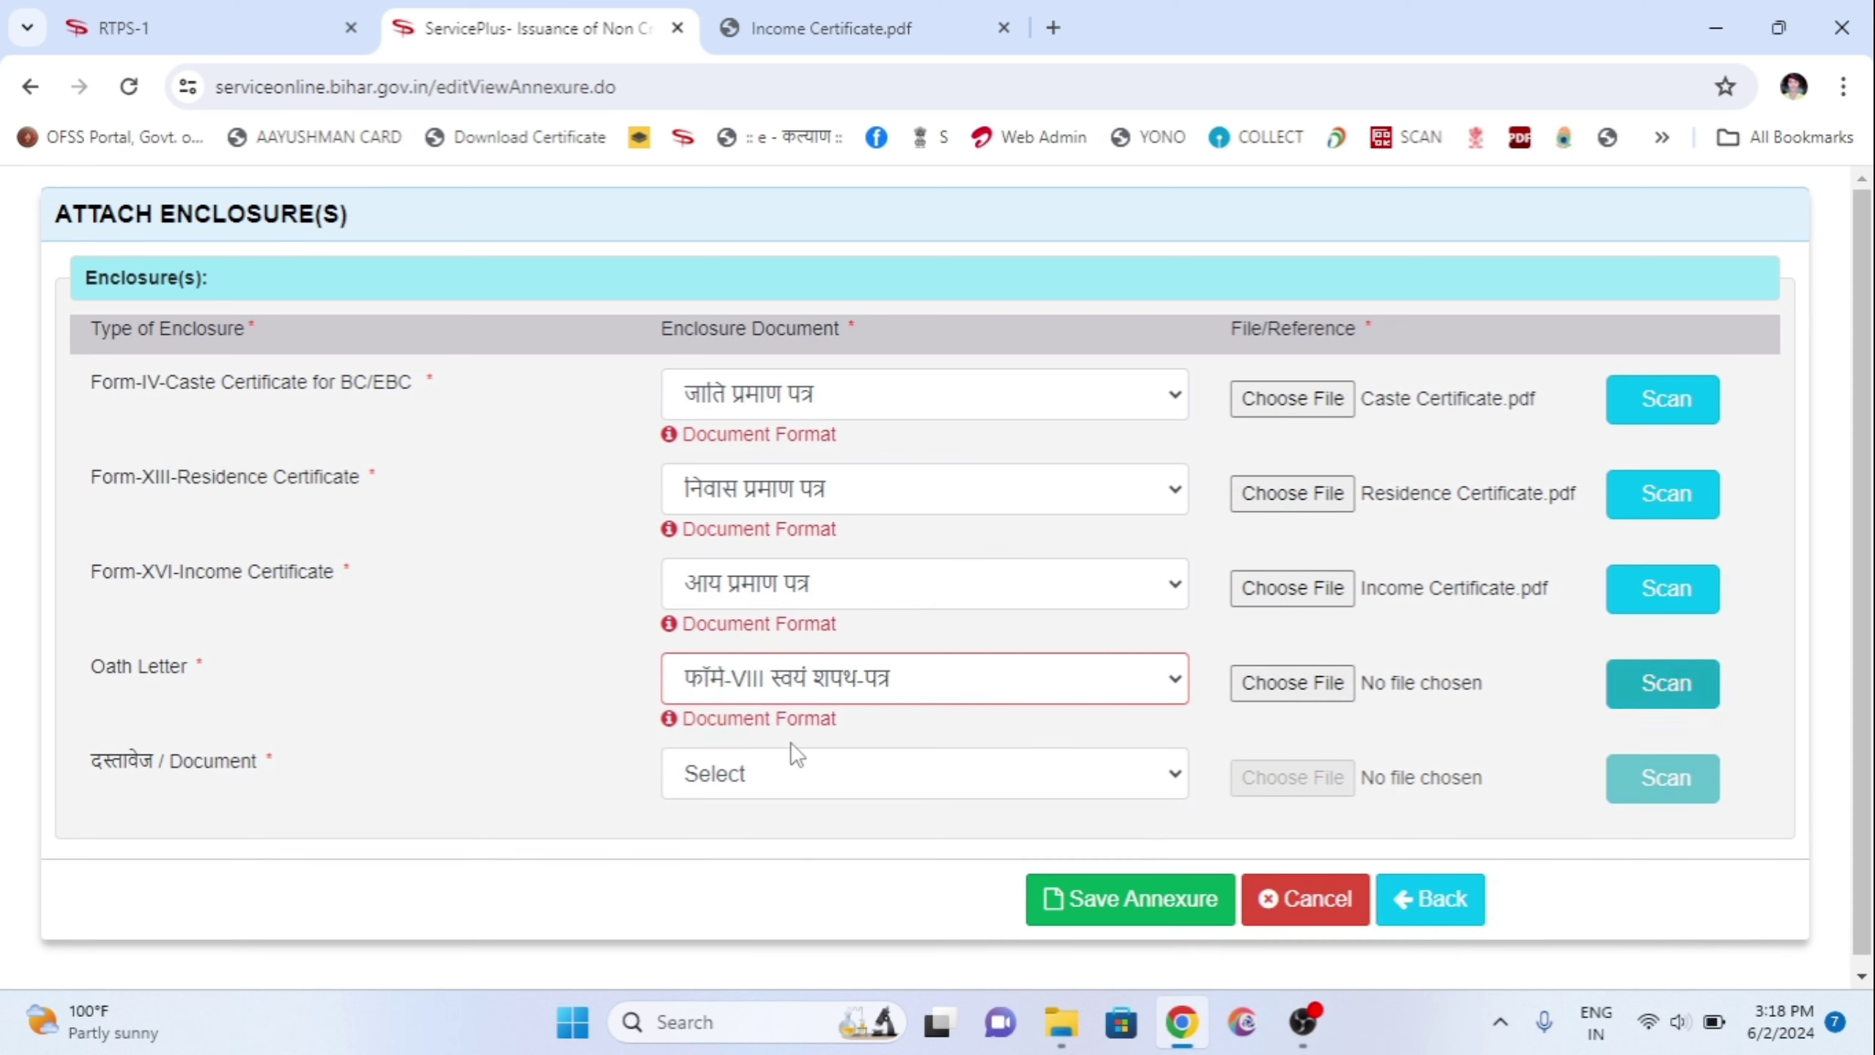
{"action": "left_click", "coordinate": [1327, 689]}
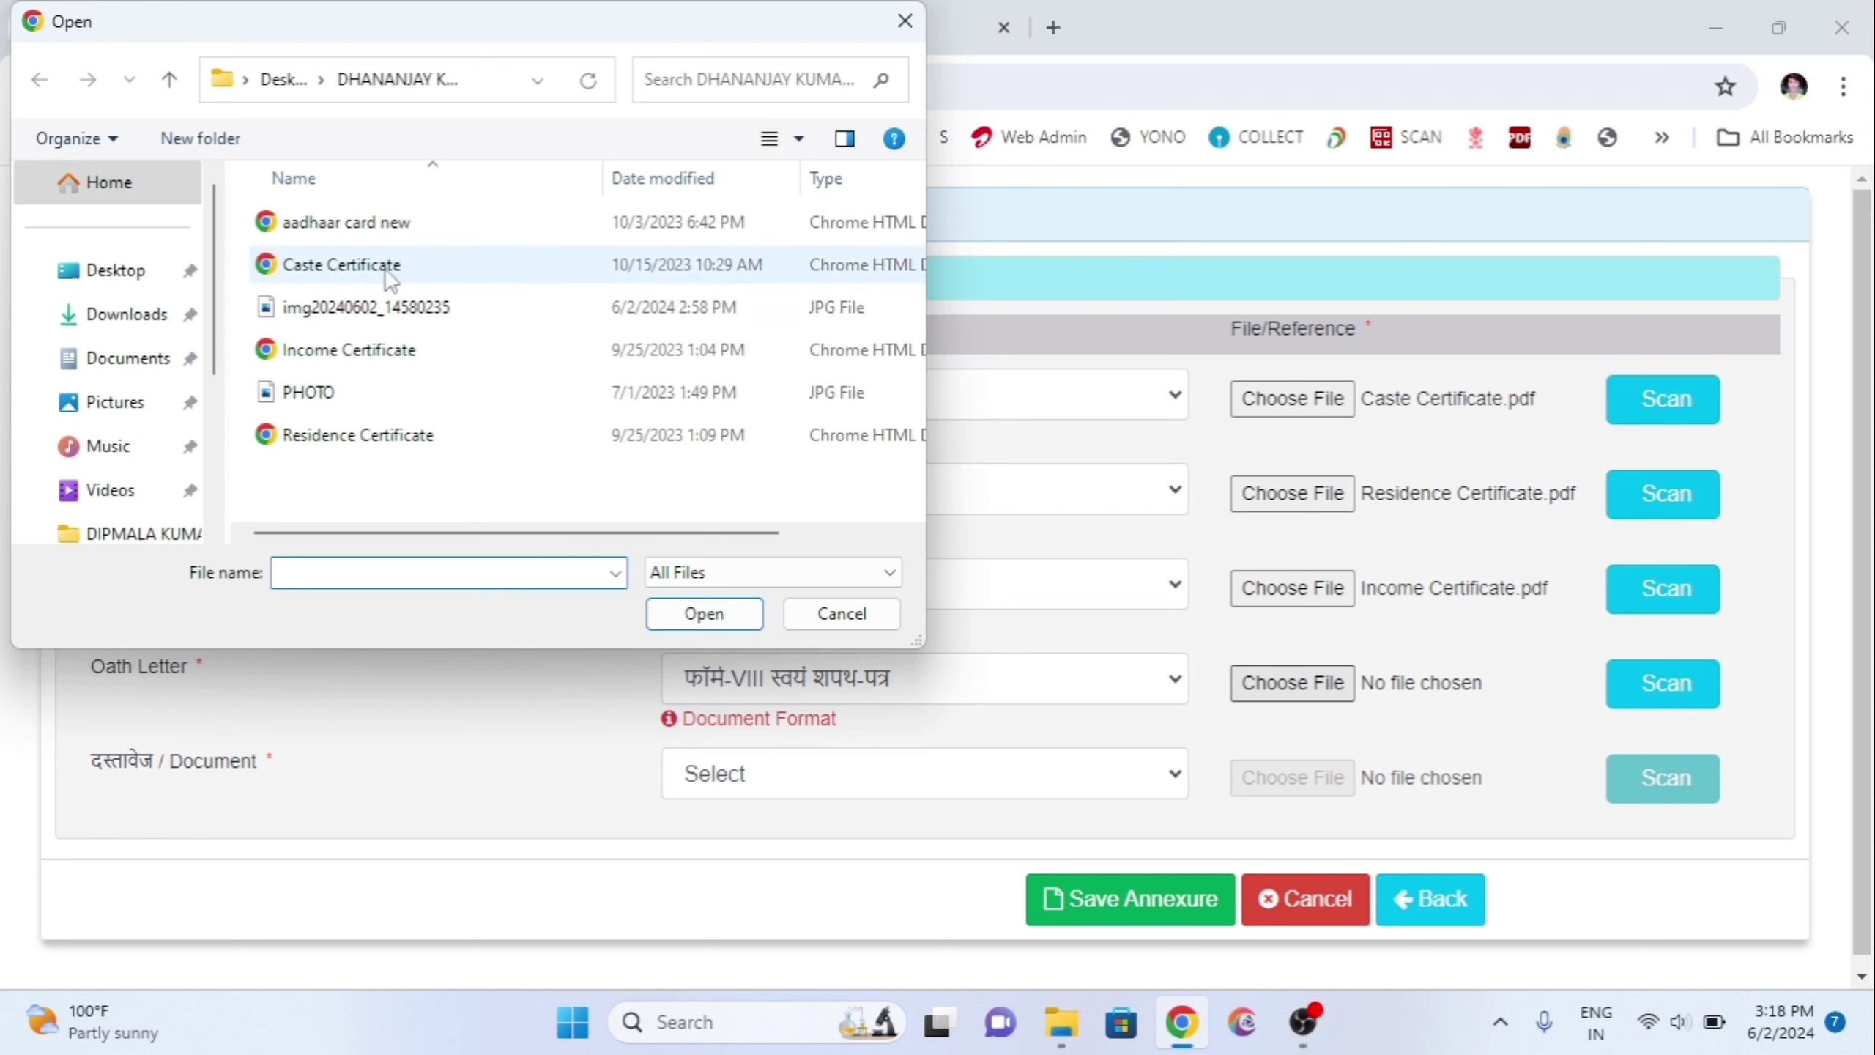
{"action": "left_click", "coordinate": [381, 303]}
{"action": "double_click", "coordinate": [380, 304]}
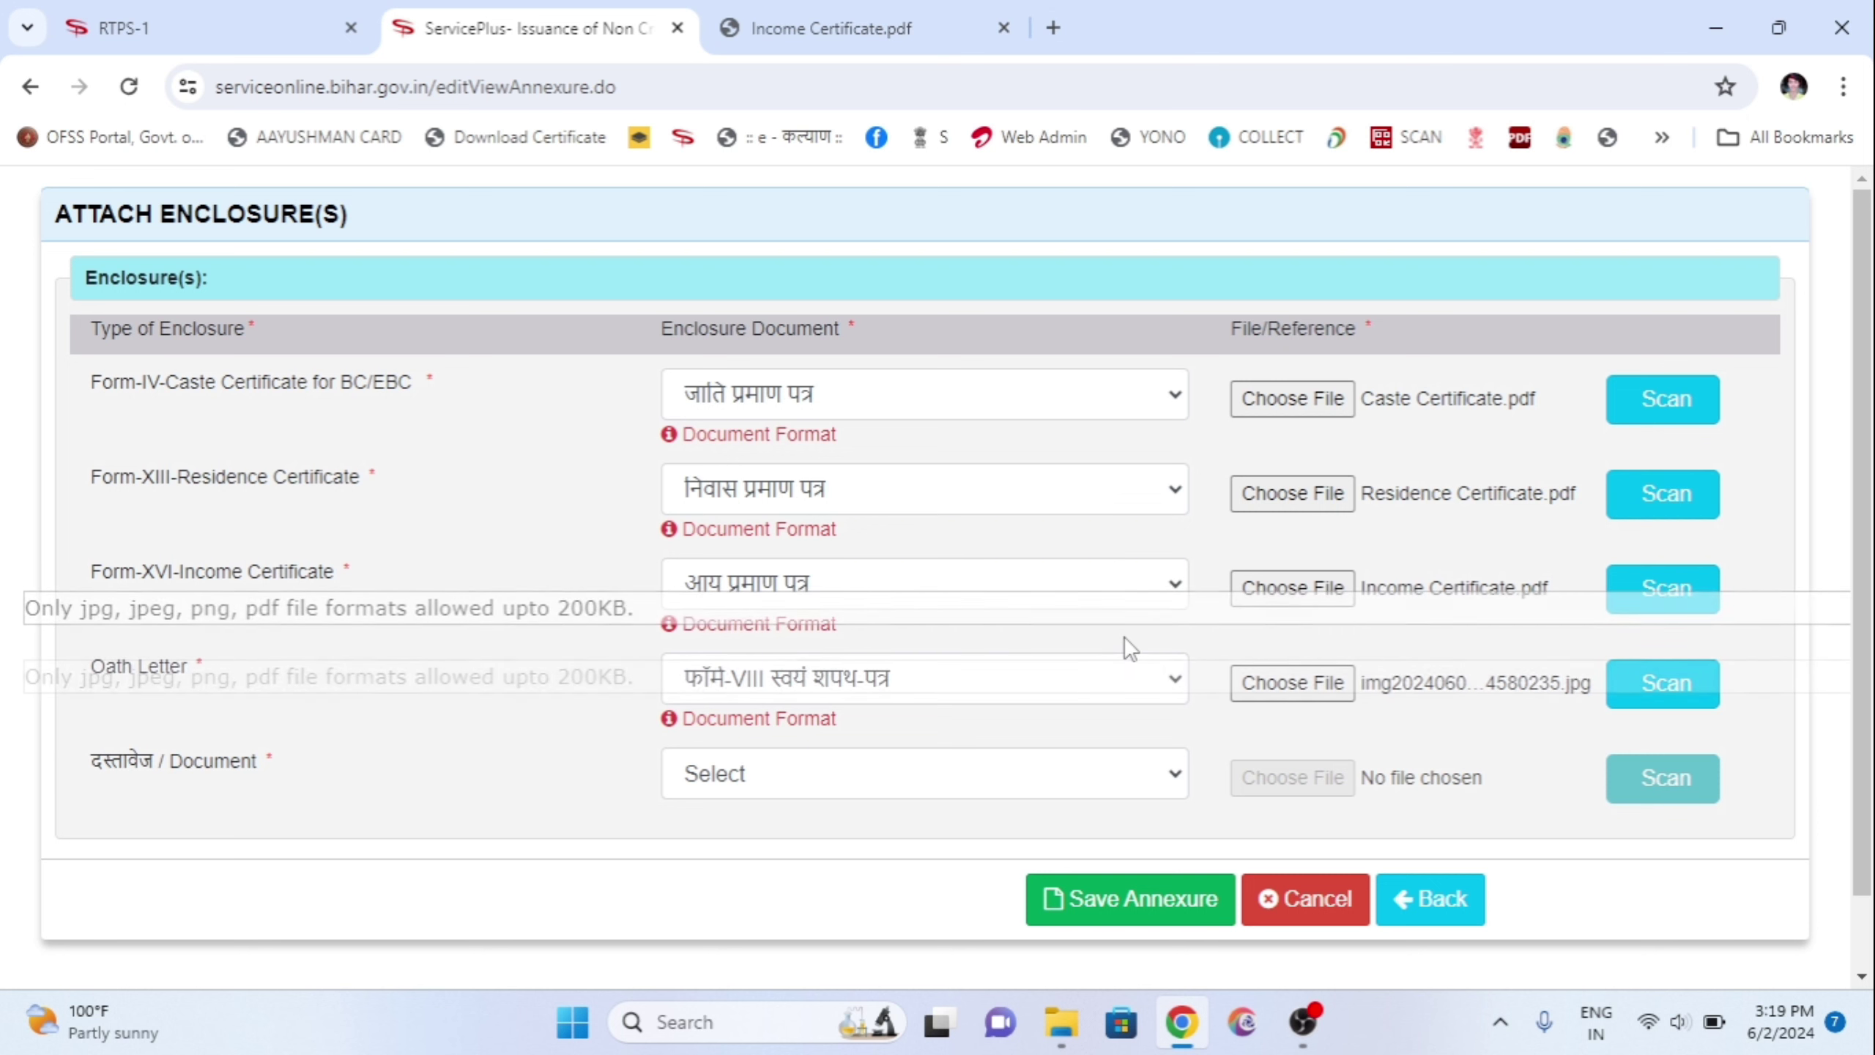
Step: Set the last document to आधार कार्ड, attach the 'aadhaar card new' file and save the annexures
{"action": "left_click", "coordinate": [759, 792]}
{"action": "left_click", "coordinate": [815, 435]}
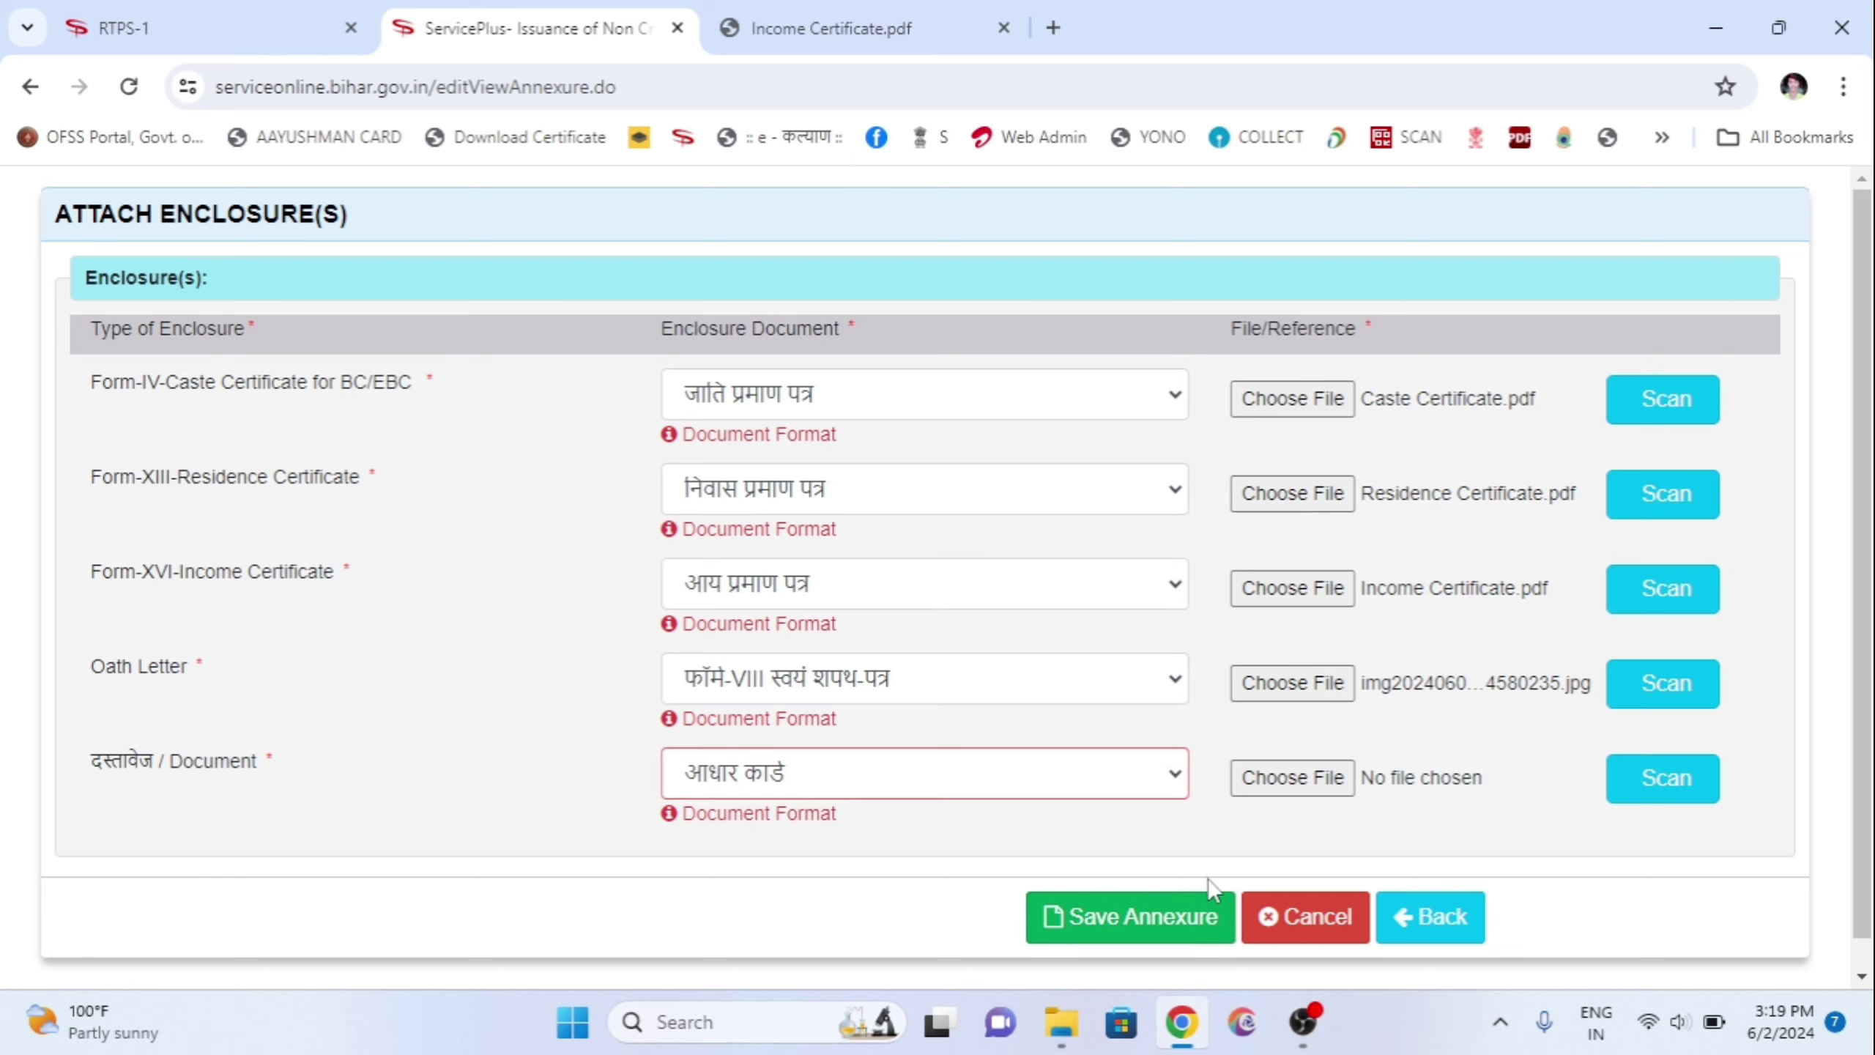
{"action": "left_click", "coordinate": [1206, 913]}
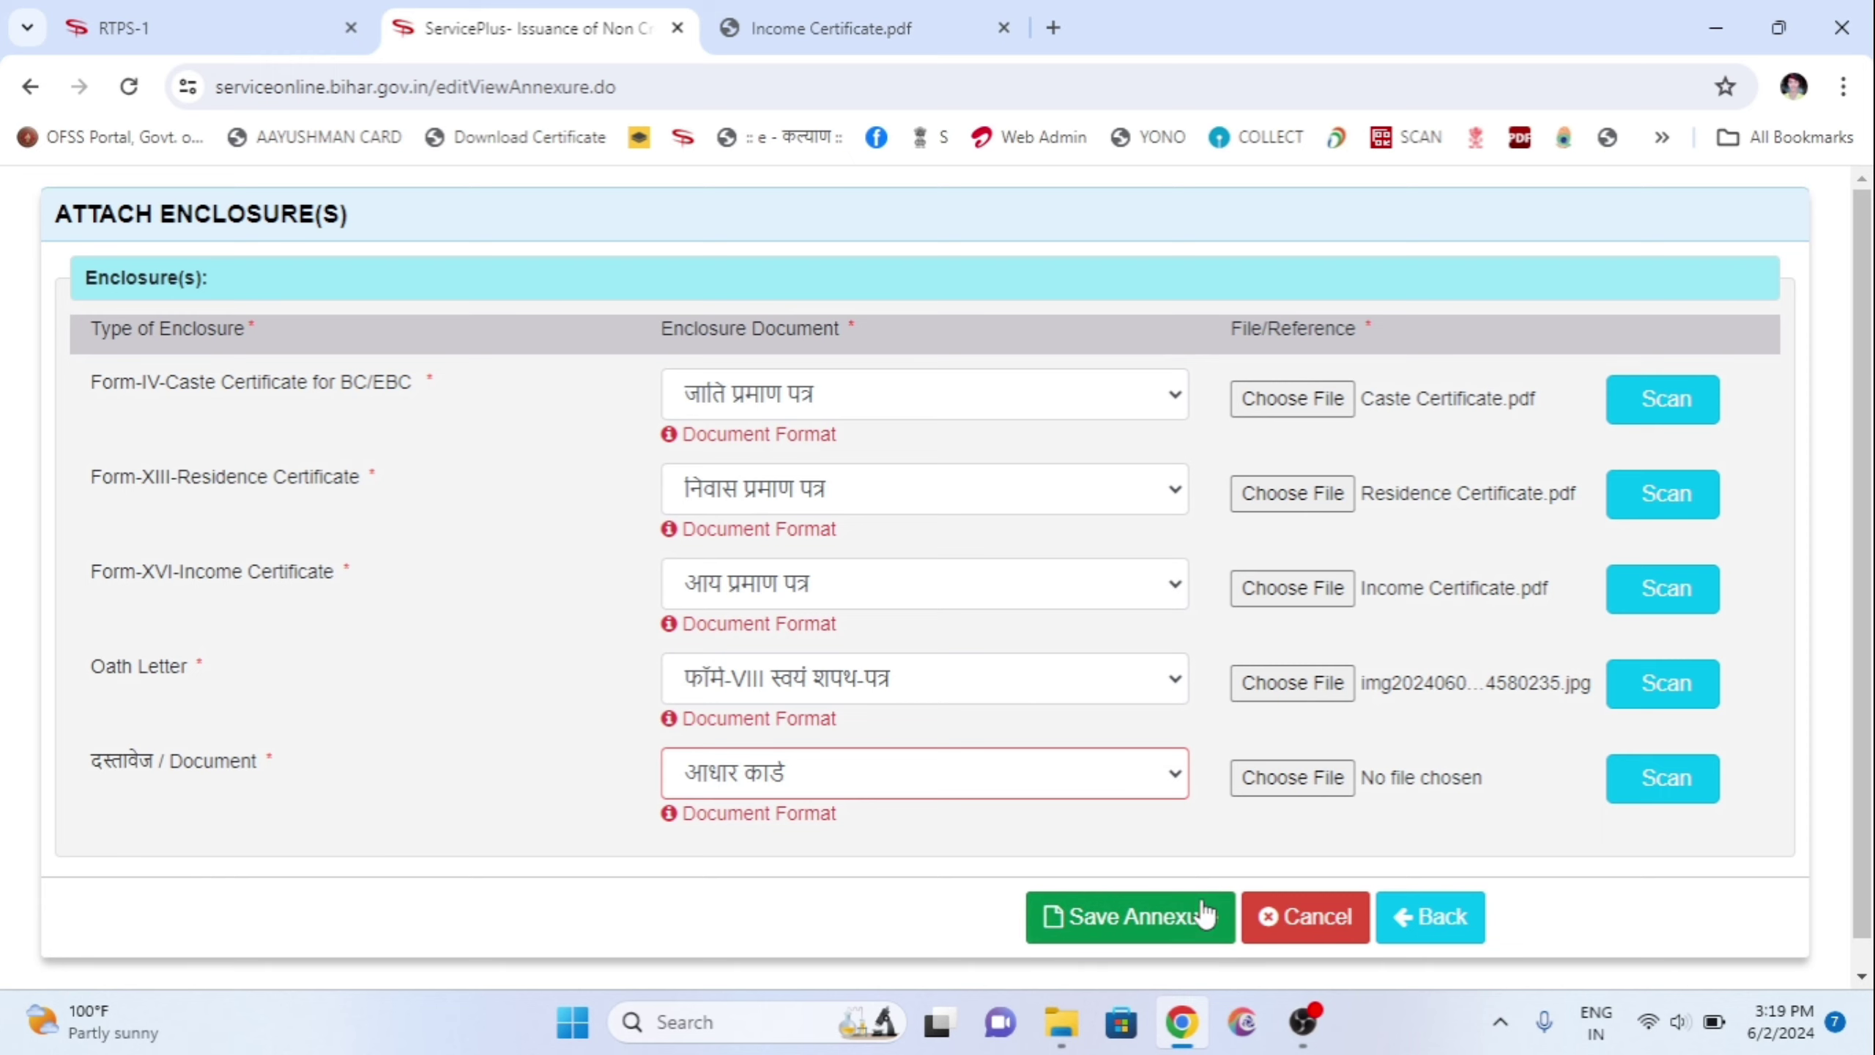
{"action": "left_click", "coordinate": [1328, 780]}
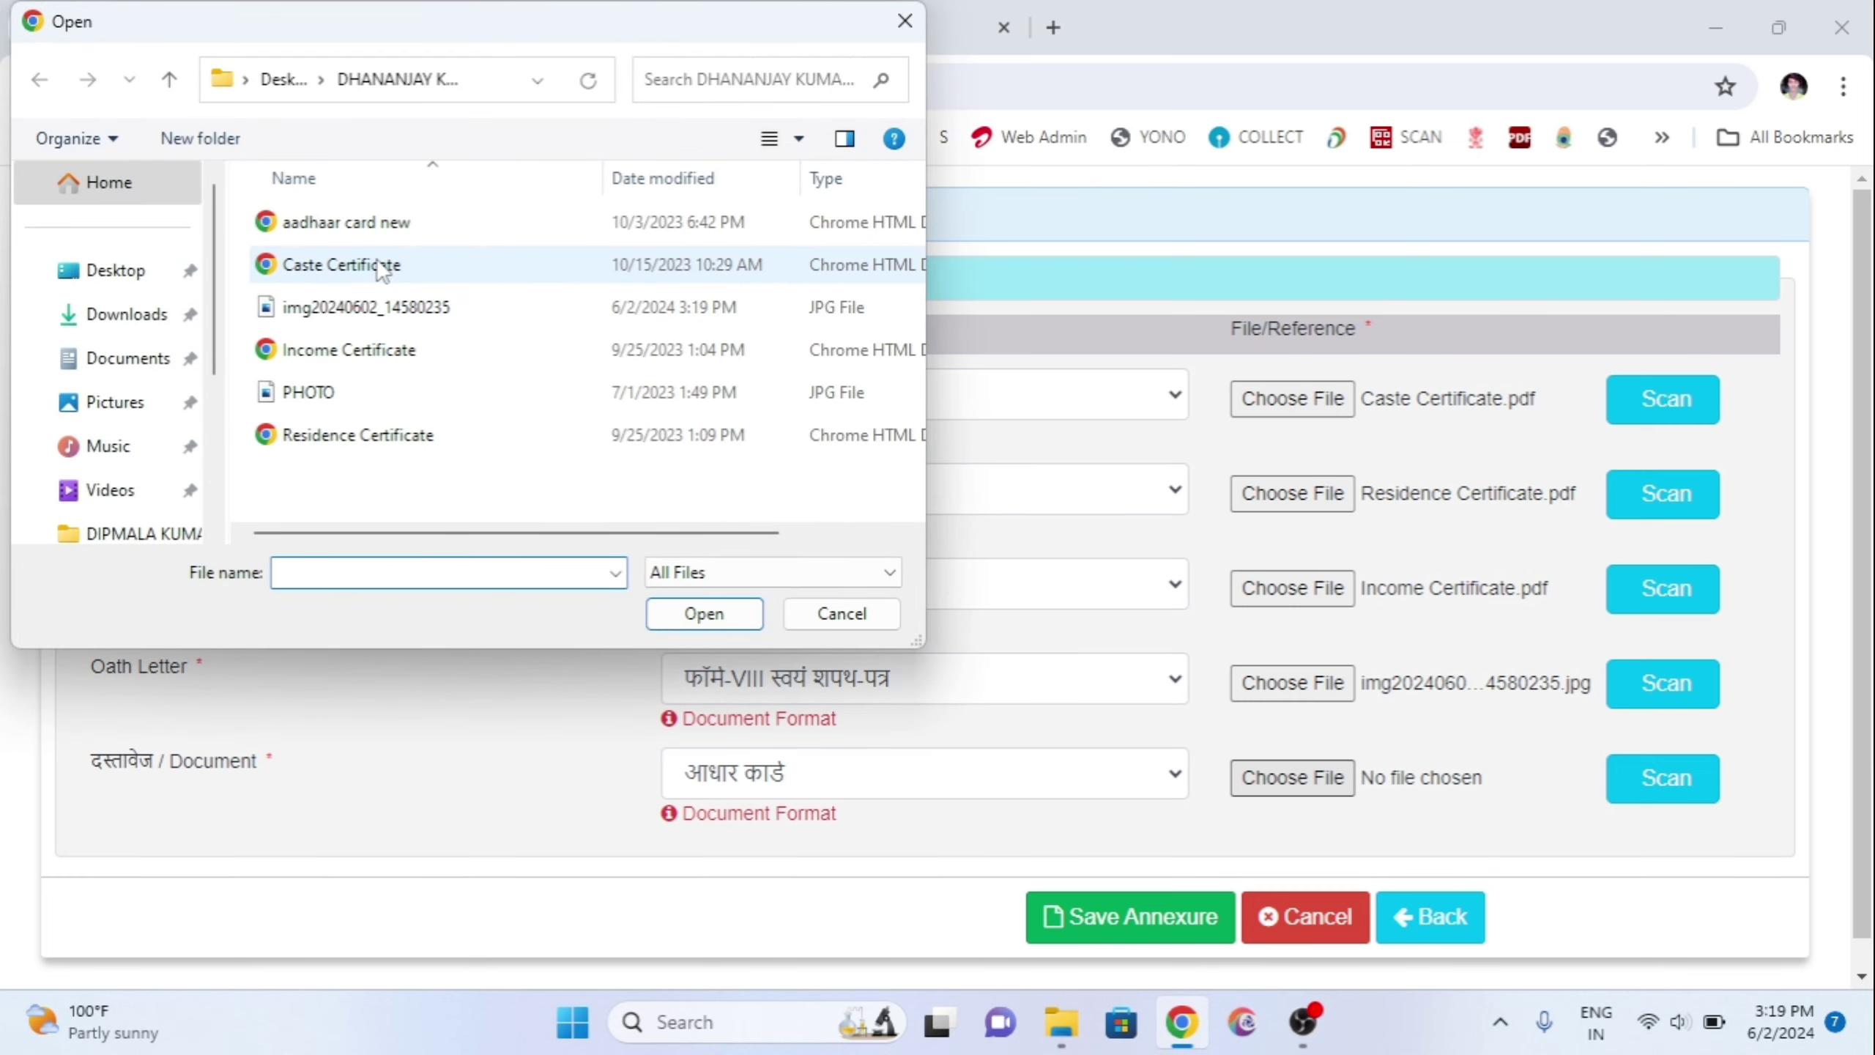
{"action": "double_click", "coordinate": [389, 215]}
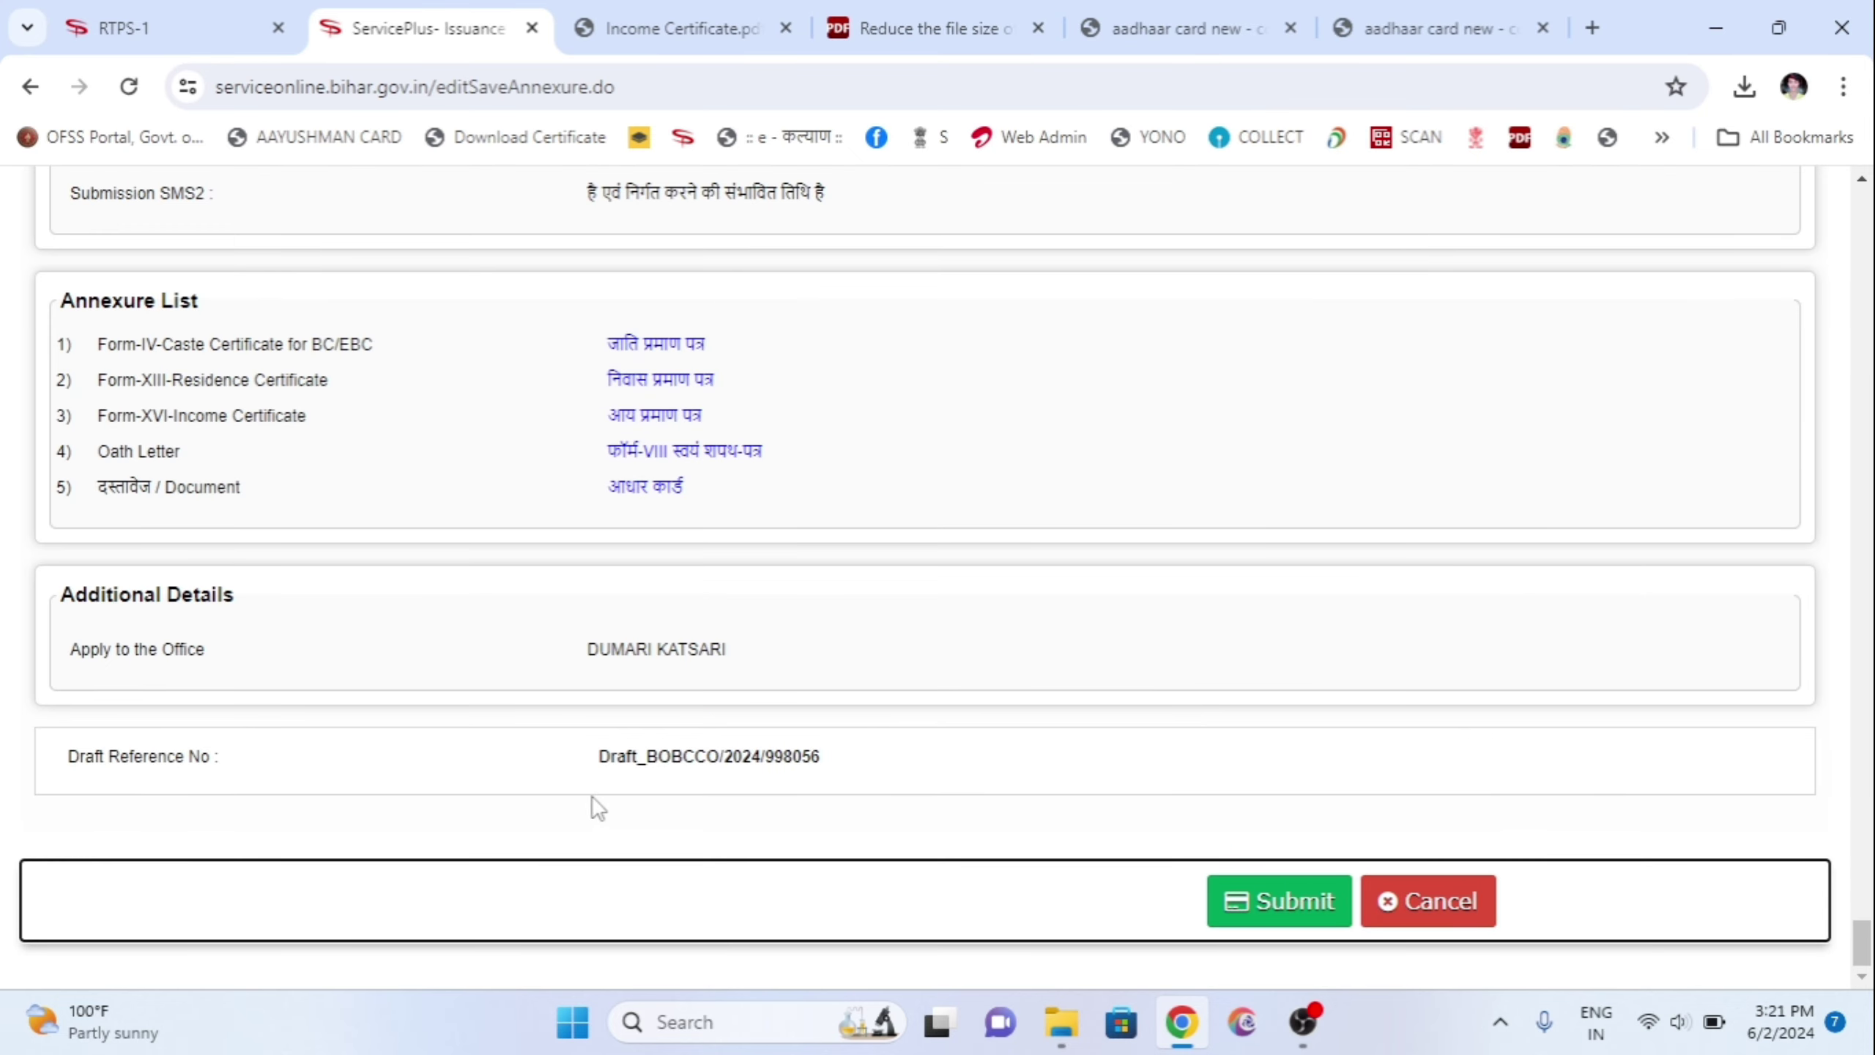
Step: Submit the completed Non-Creamy Layer application from the preview page
{"action": "left_click", "coordinate": [1283, 915]}
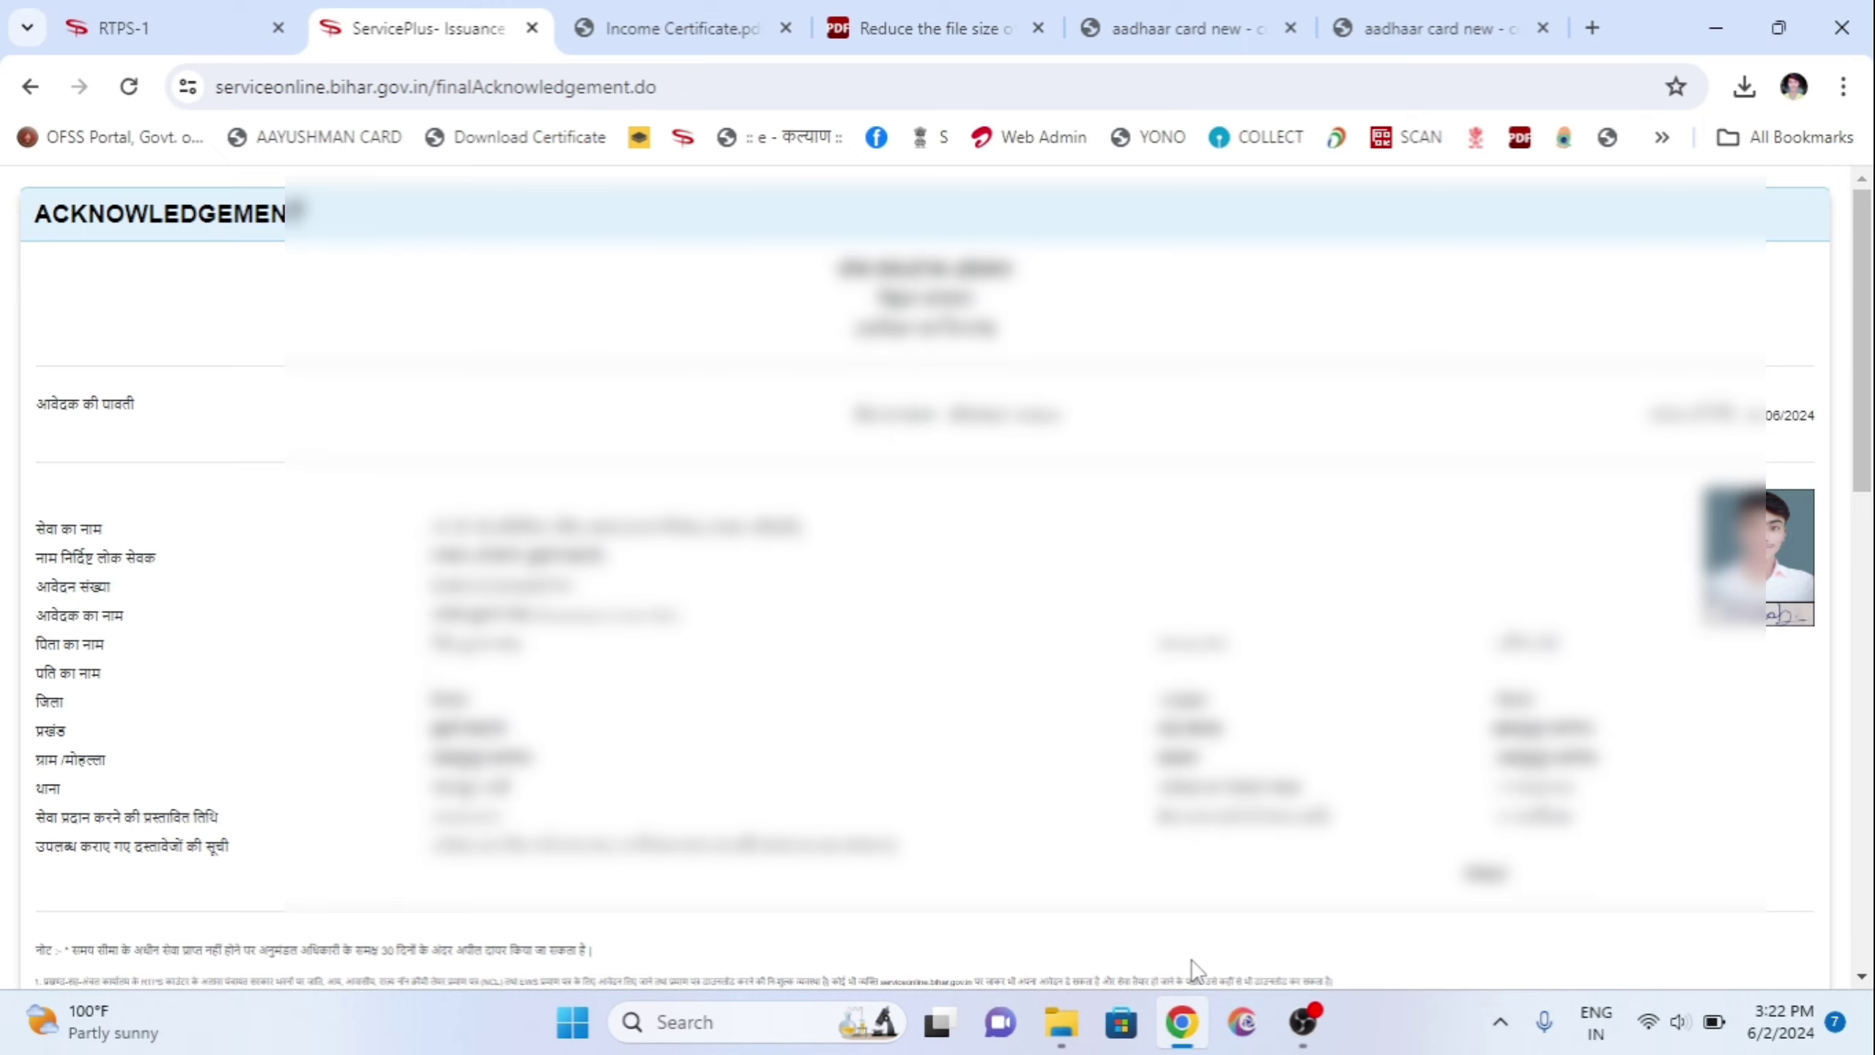
Step: Export the application acknowledgement to a PDF file
{"action": "scroll", "coordinate": [1410, 882], "scroll_direction": "down", "scroll_amount": 10}
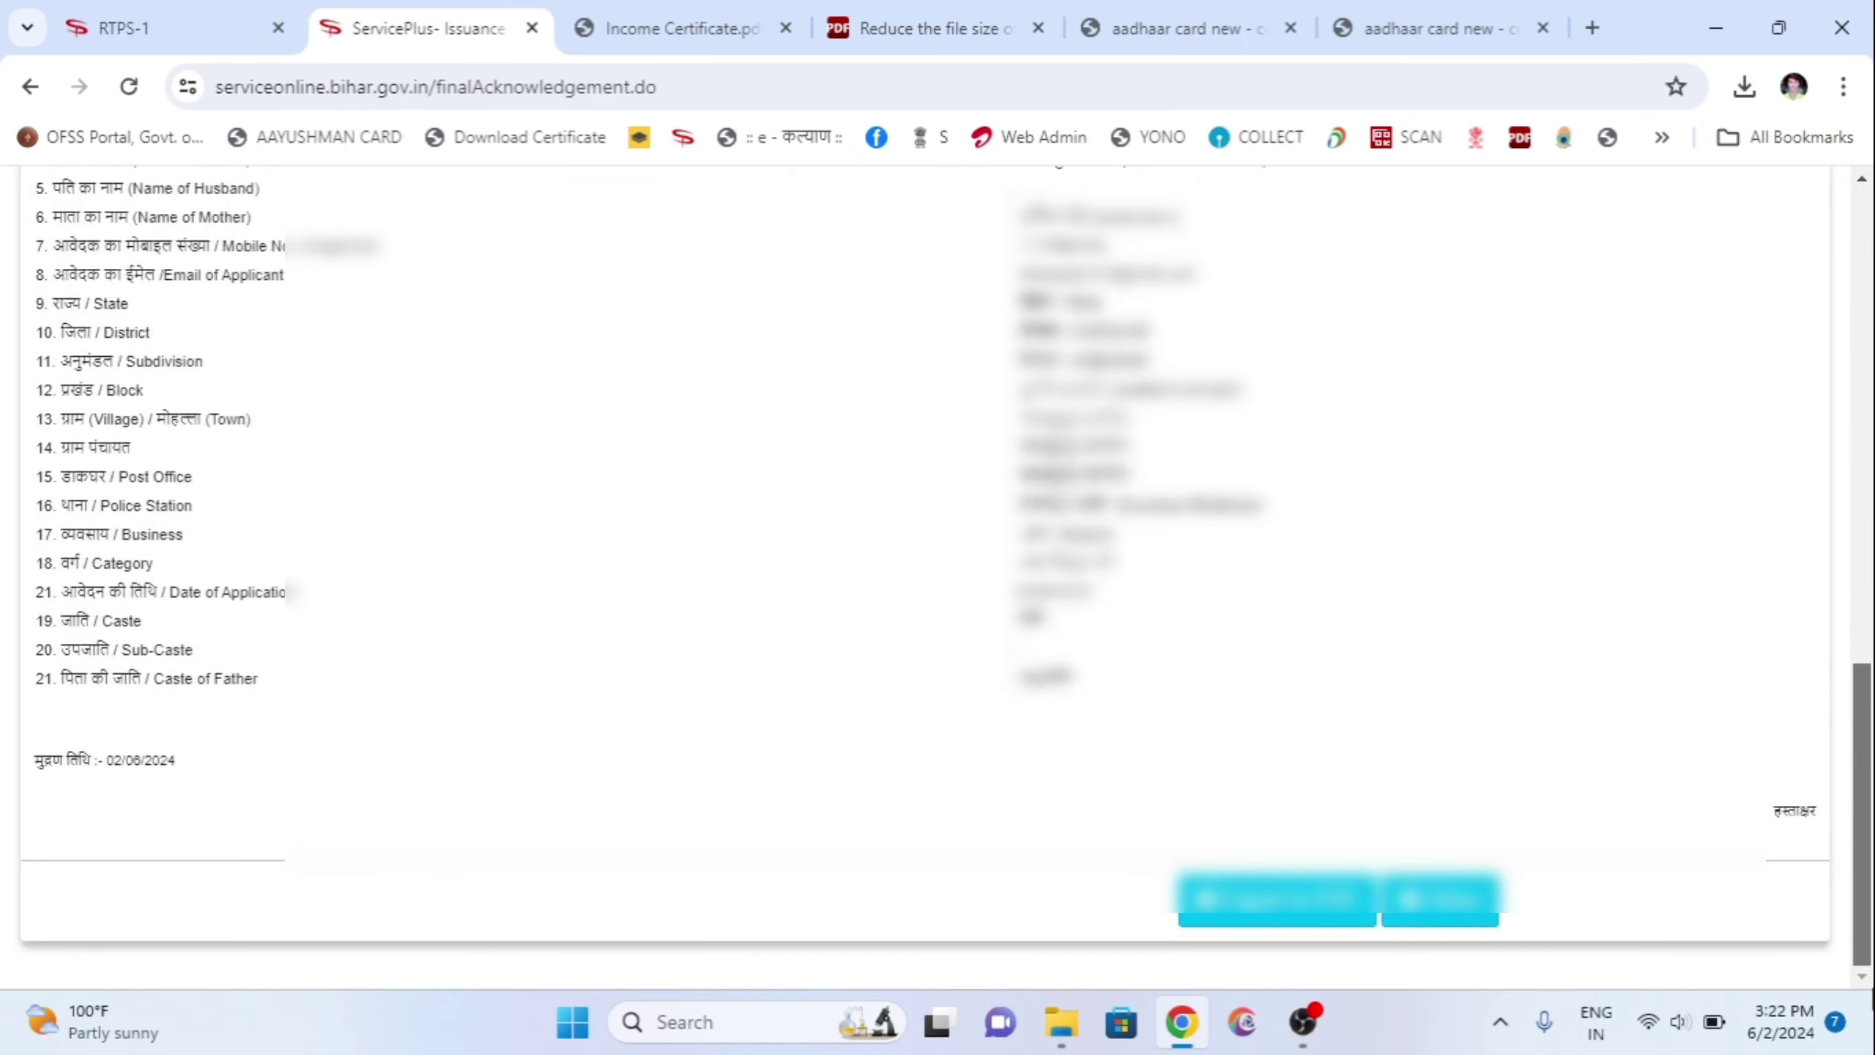
{"action": "left_click", "coordinate": [1328, 916]}
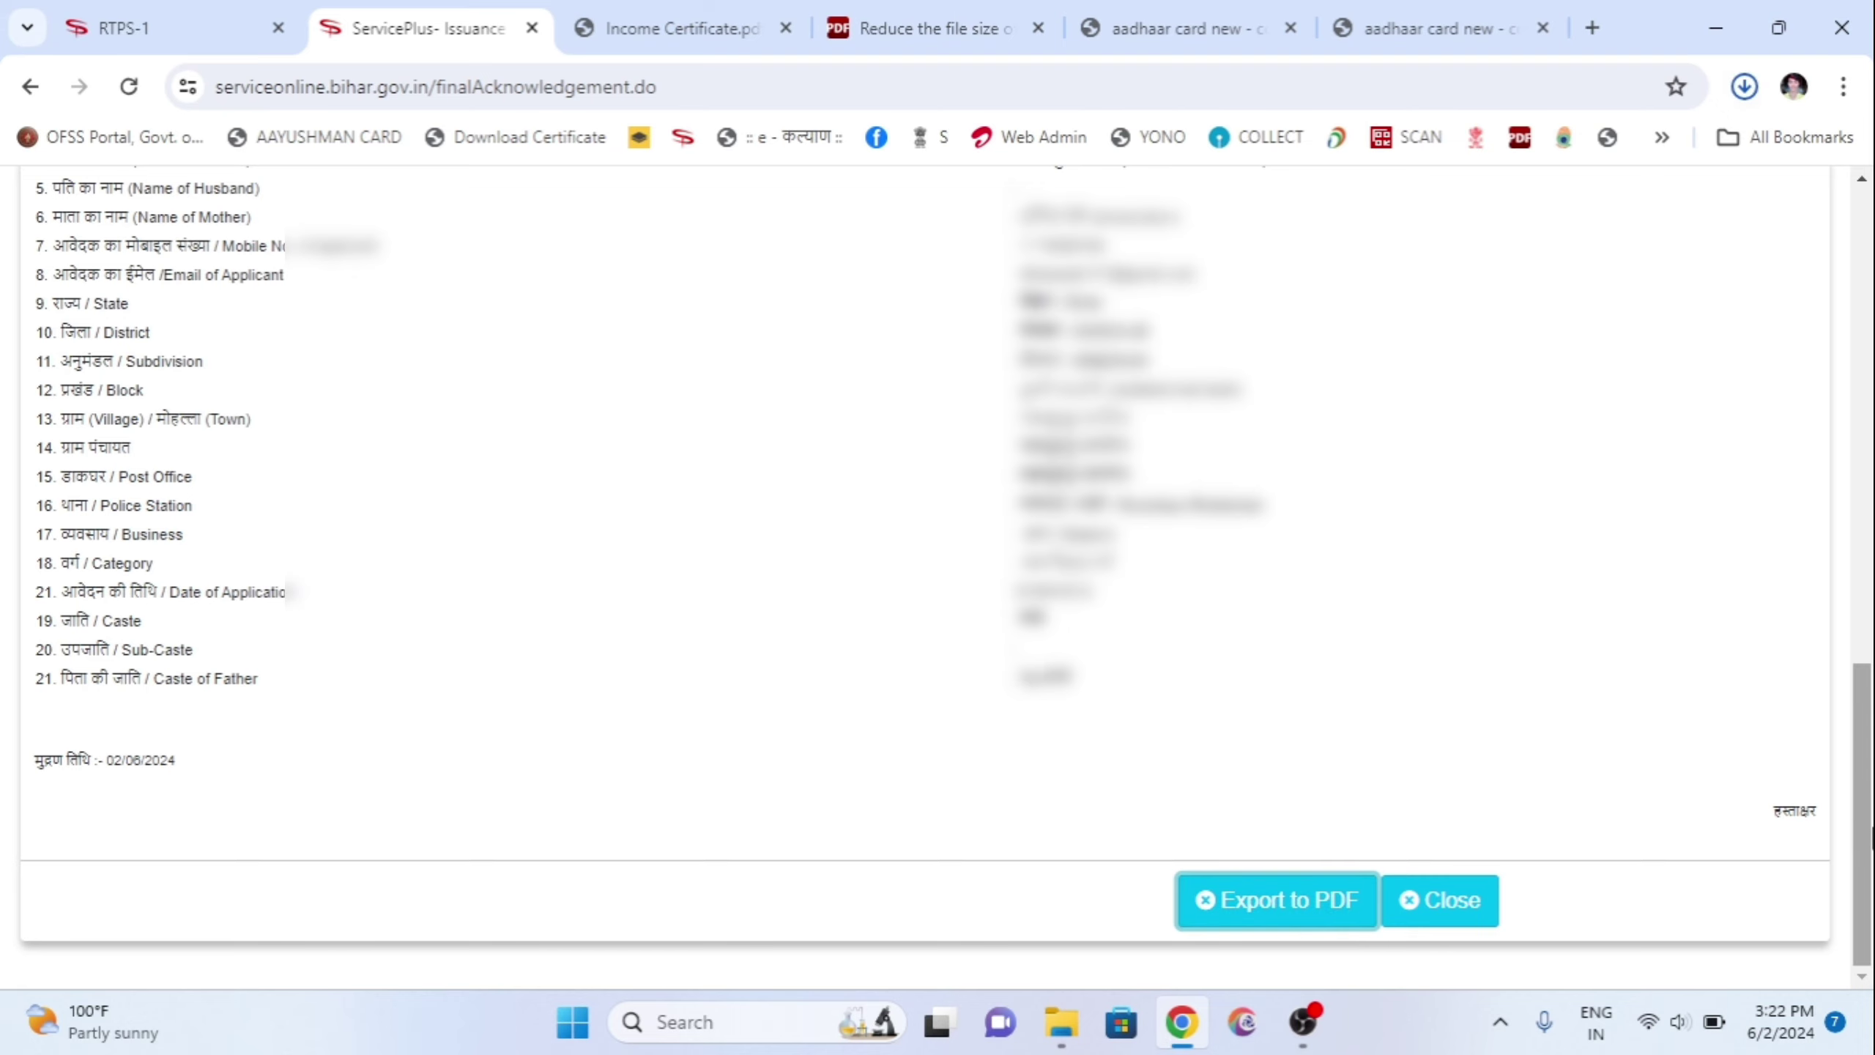
{"action": "scroll", "coordinate": [1515, 320], "scroll_direction": "up", "scroll_amount": 15}
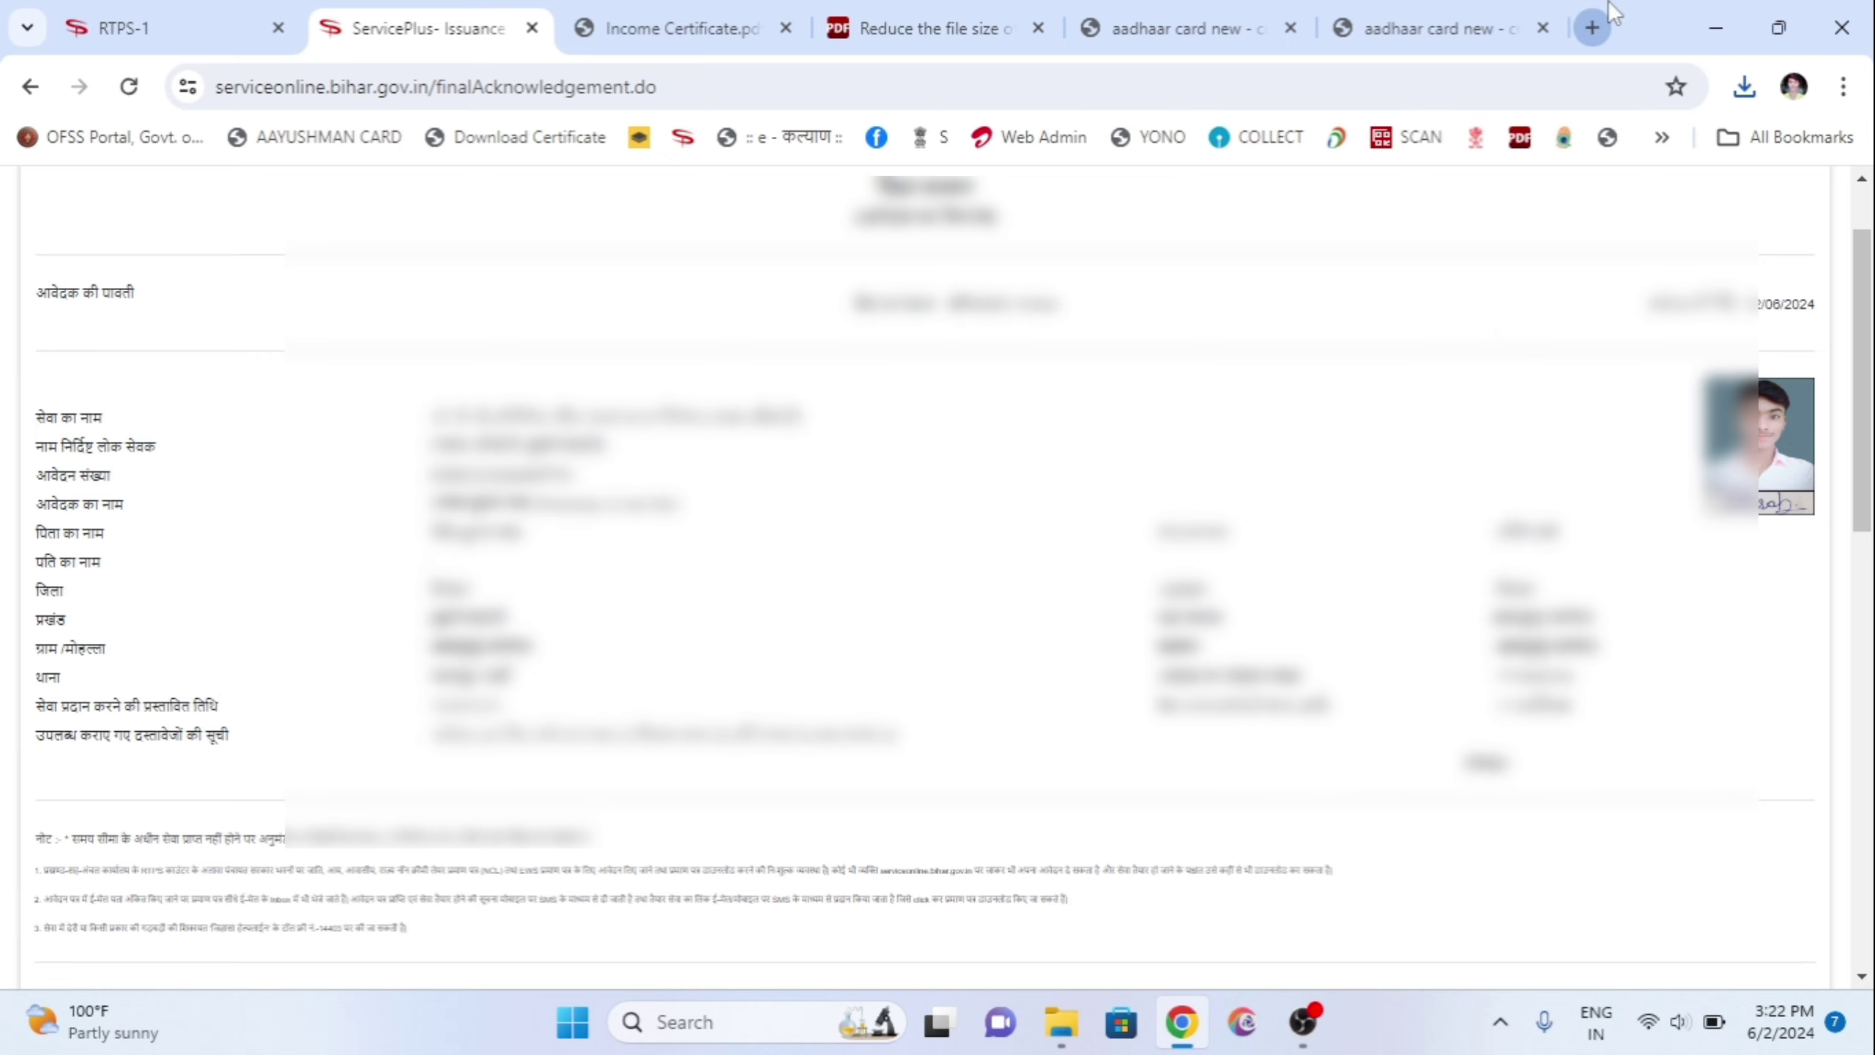
{"action": "left_click", "coordinate": [1593, 27]}
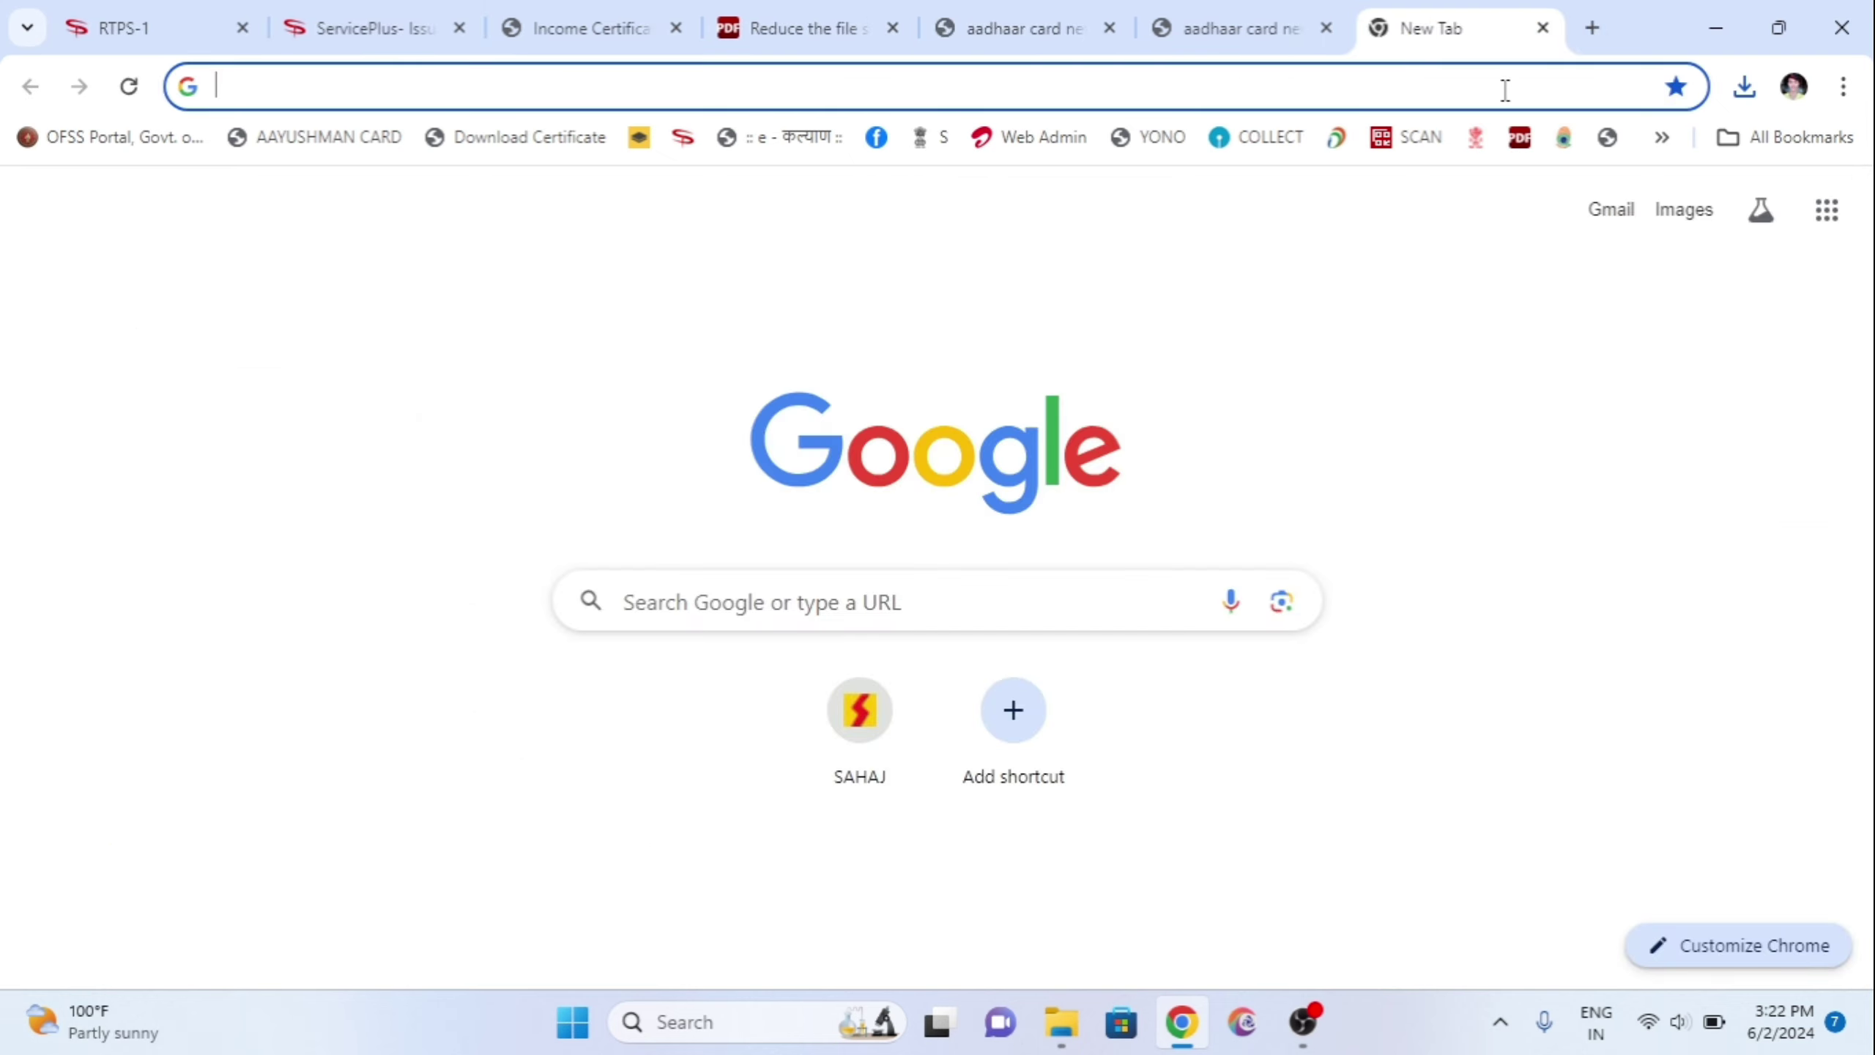
Step: Search Google for 'rtps' and open the RTPS portal homepage from the results
{"action": "left_click", "coordinate": [320, 96]}
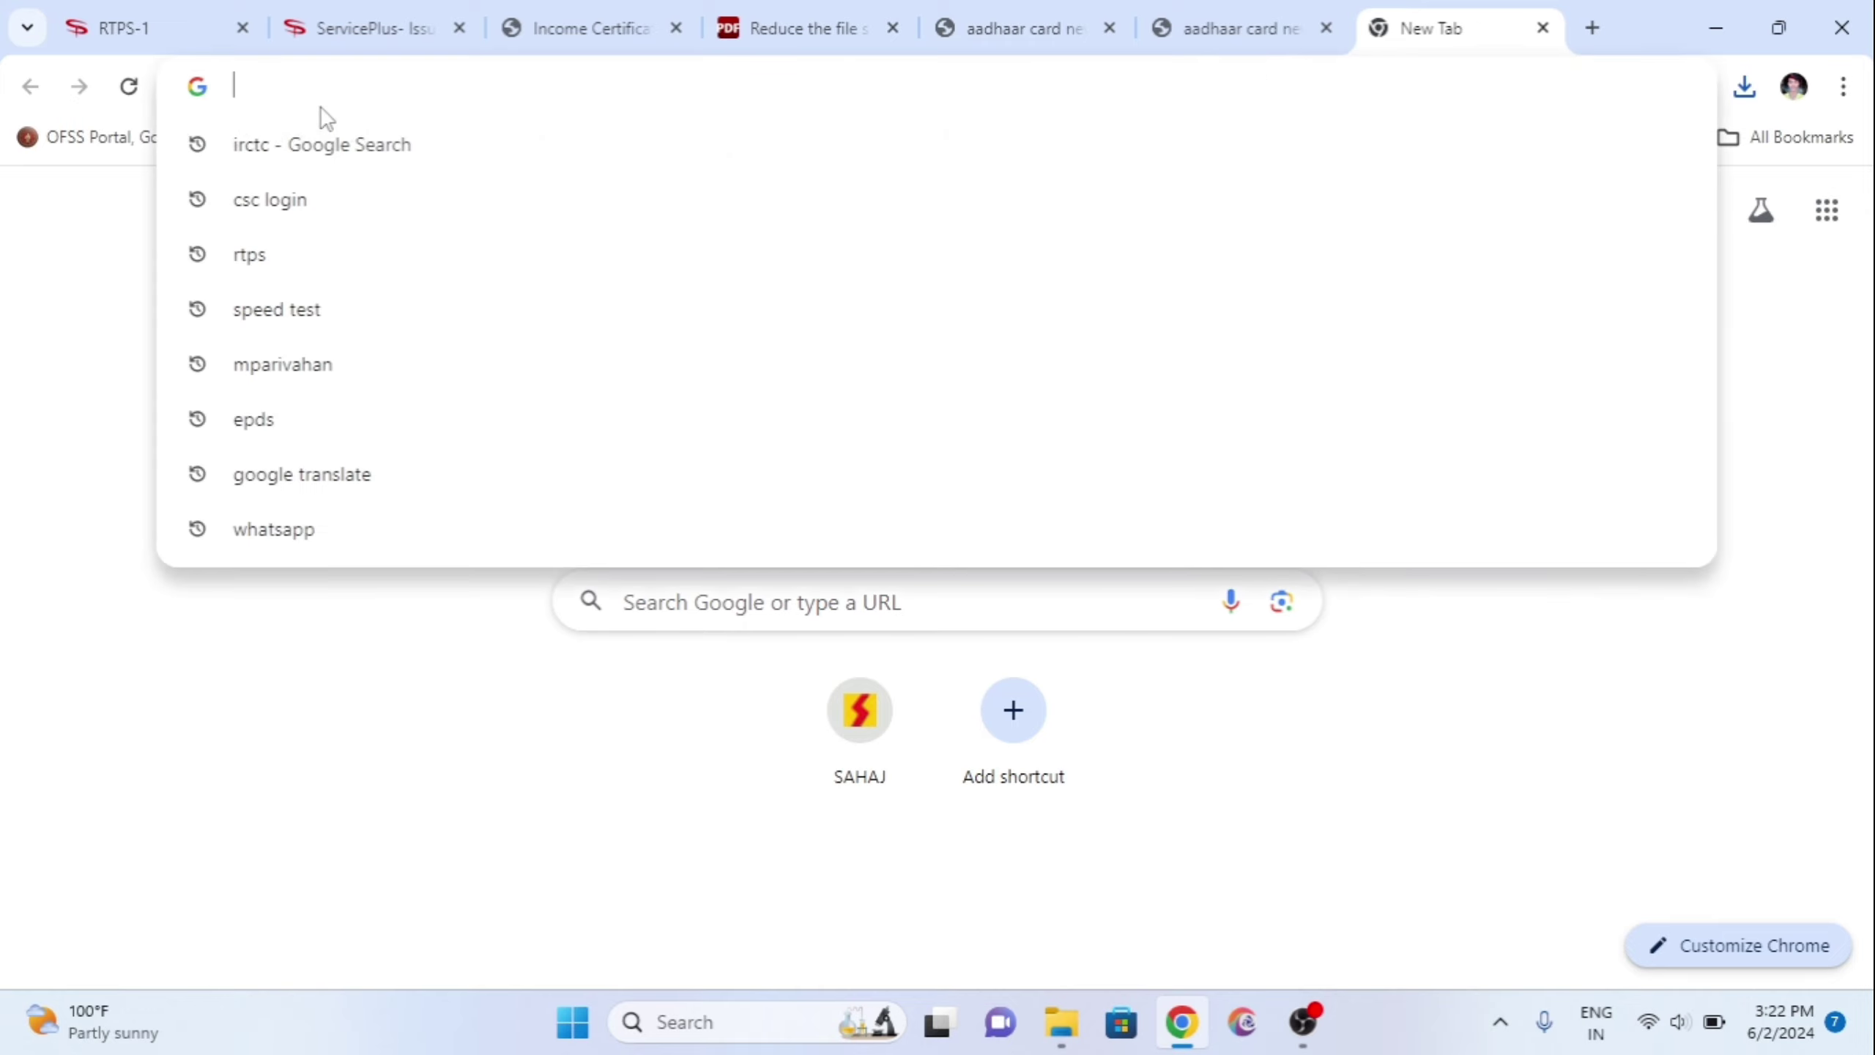
{"action": "left_click", "coordinate": [355, 242]}
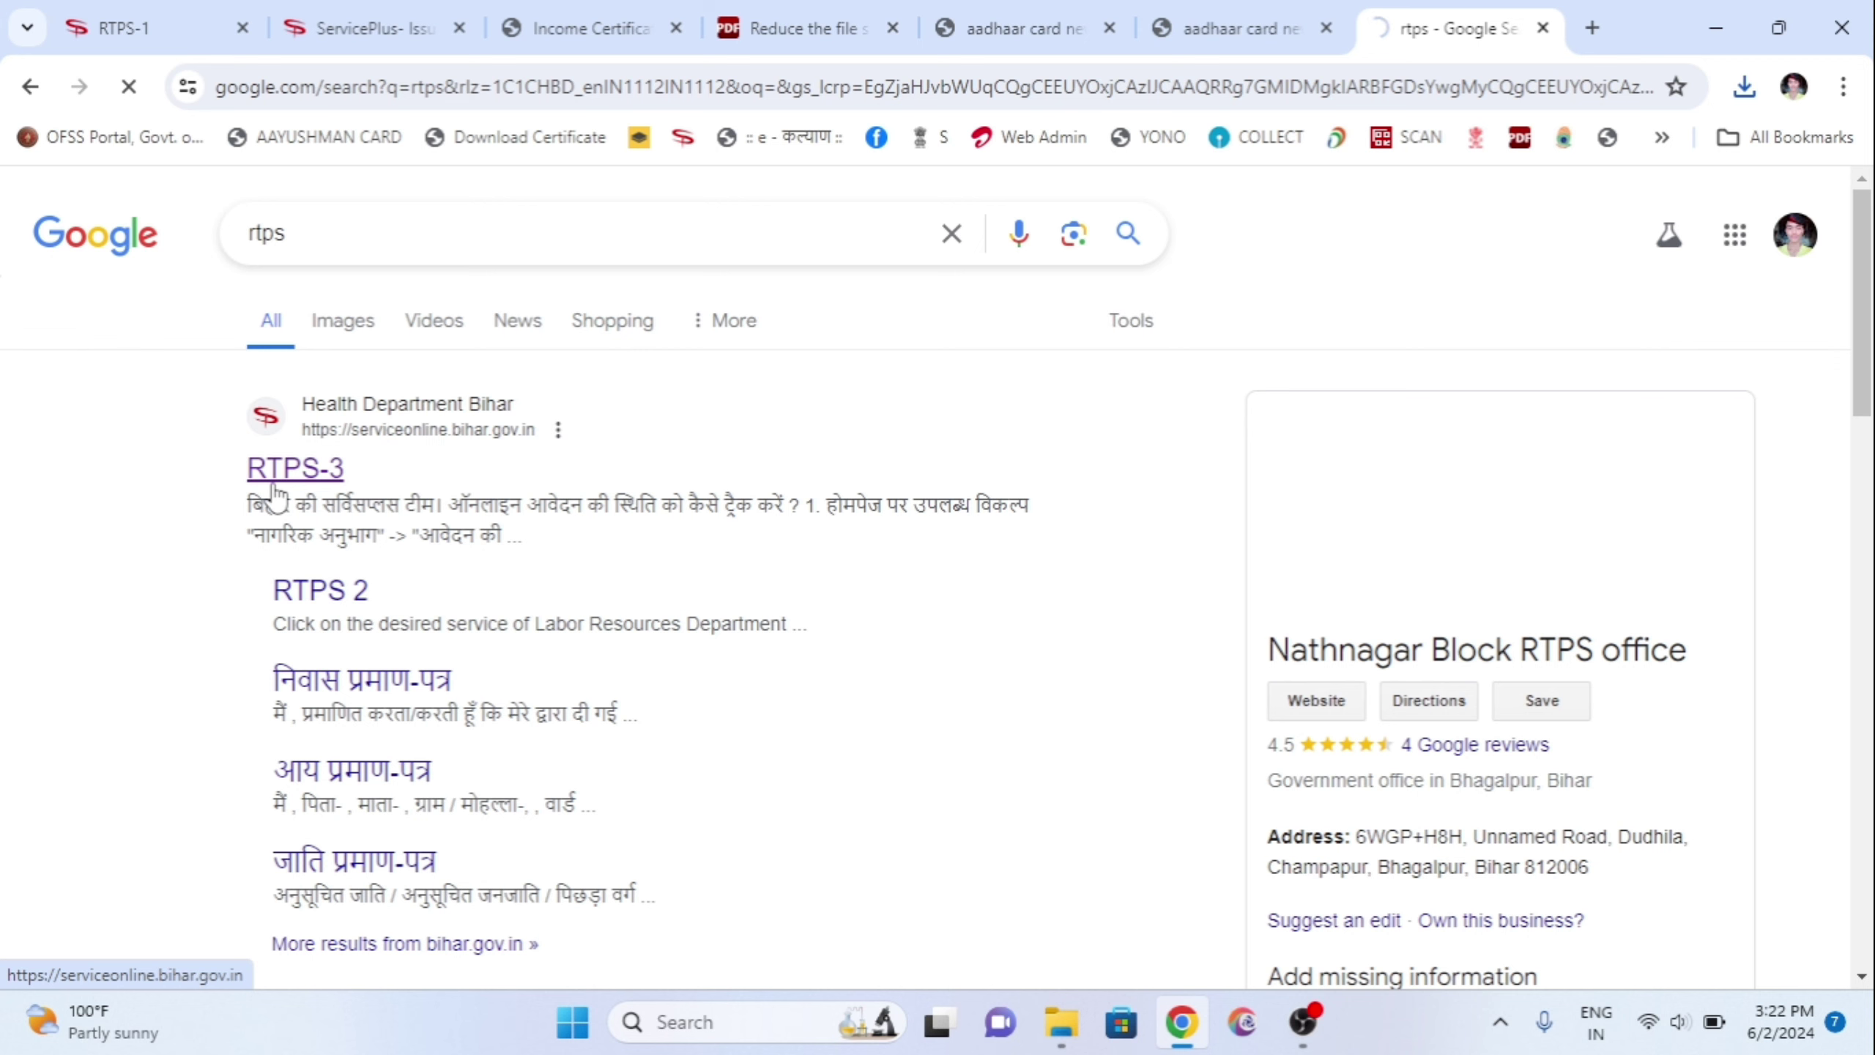
{"action": "left_click", "coordinate": [275, 491]}
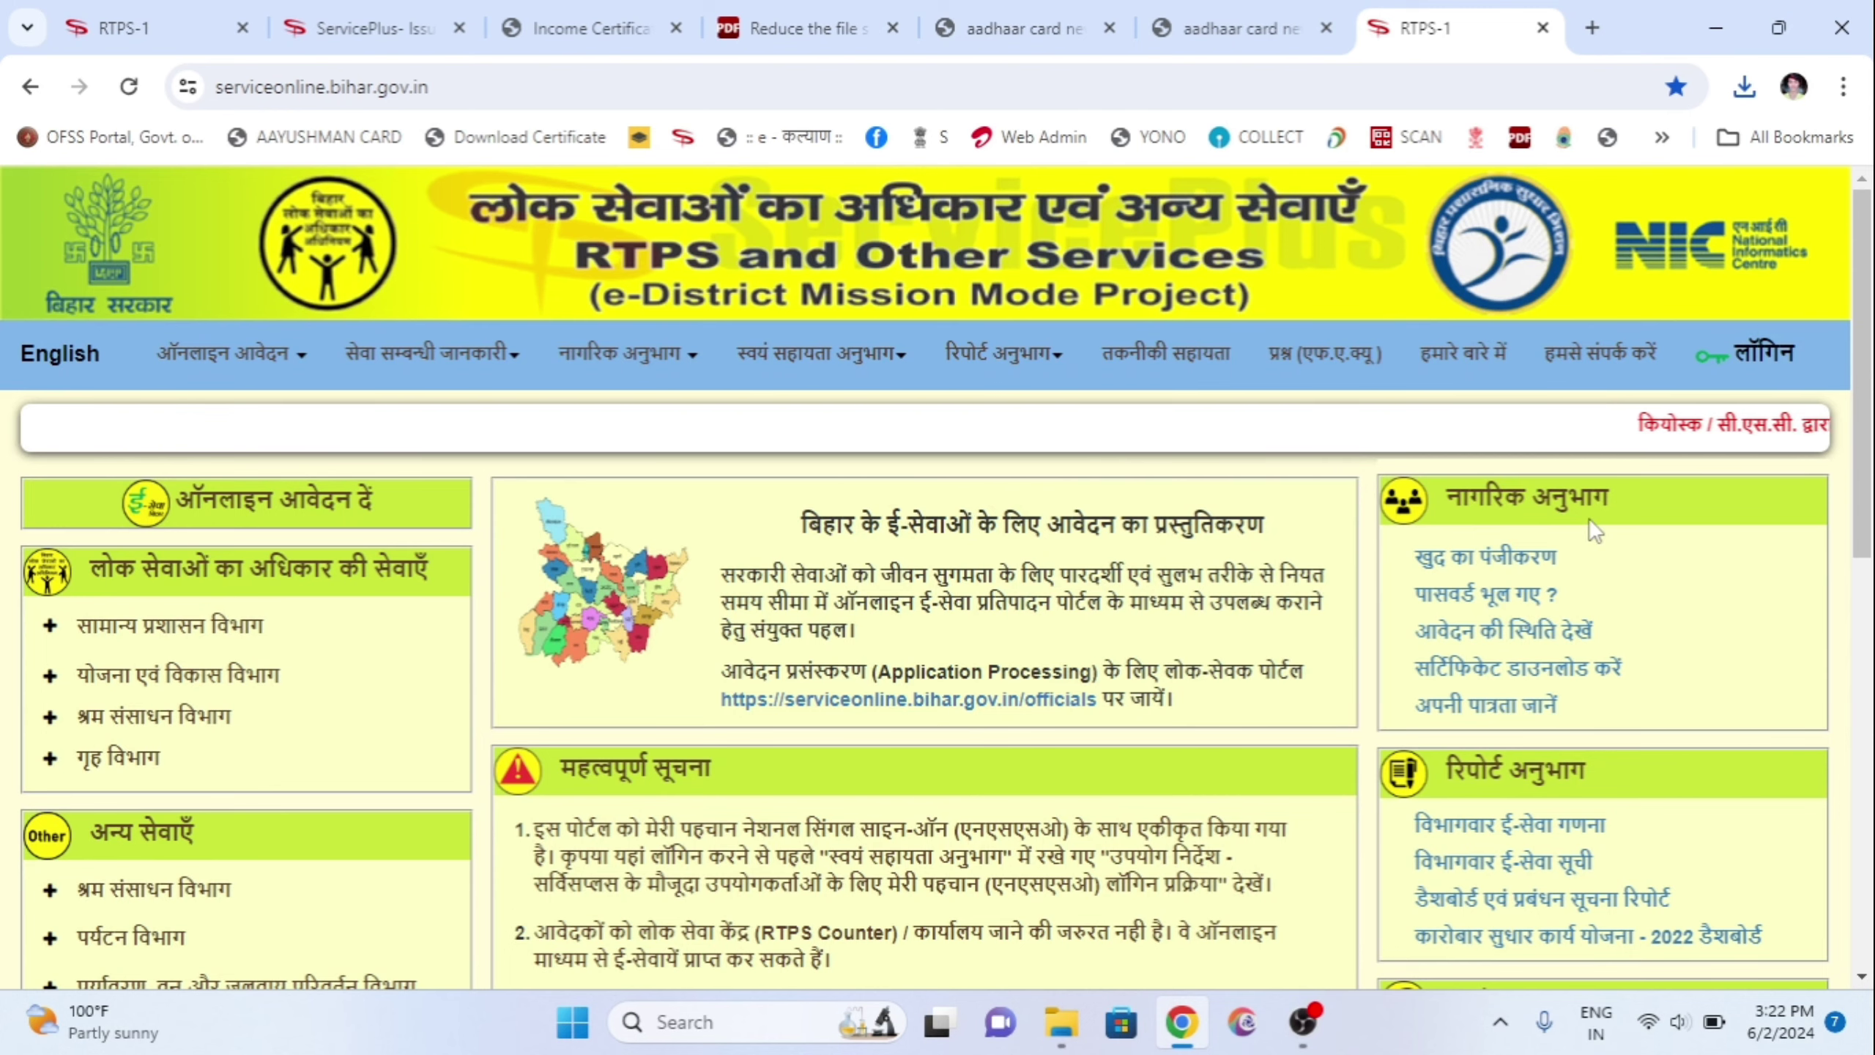
Step: Open Form_VIII.pdf, the OBC non-creamy layer self-affidavit, from the important downloads list
{"action": "scroll", "coordinate": [1424, 505], "scroll_direction": "down", "scroll_amount": 6}
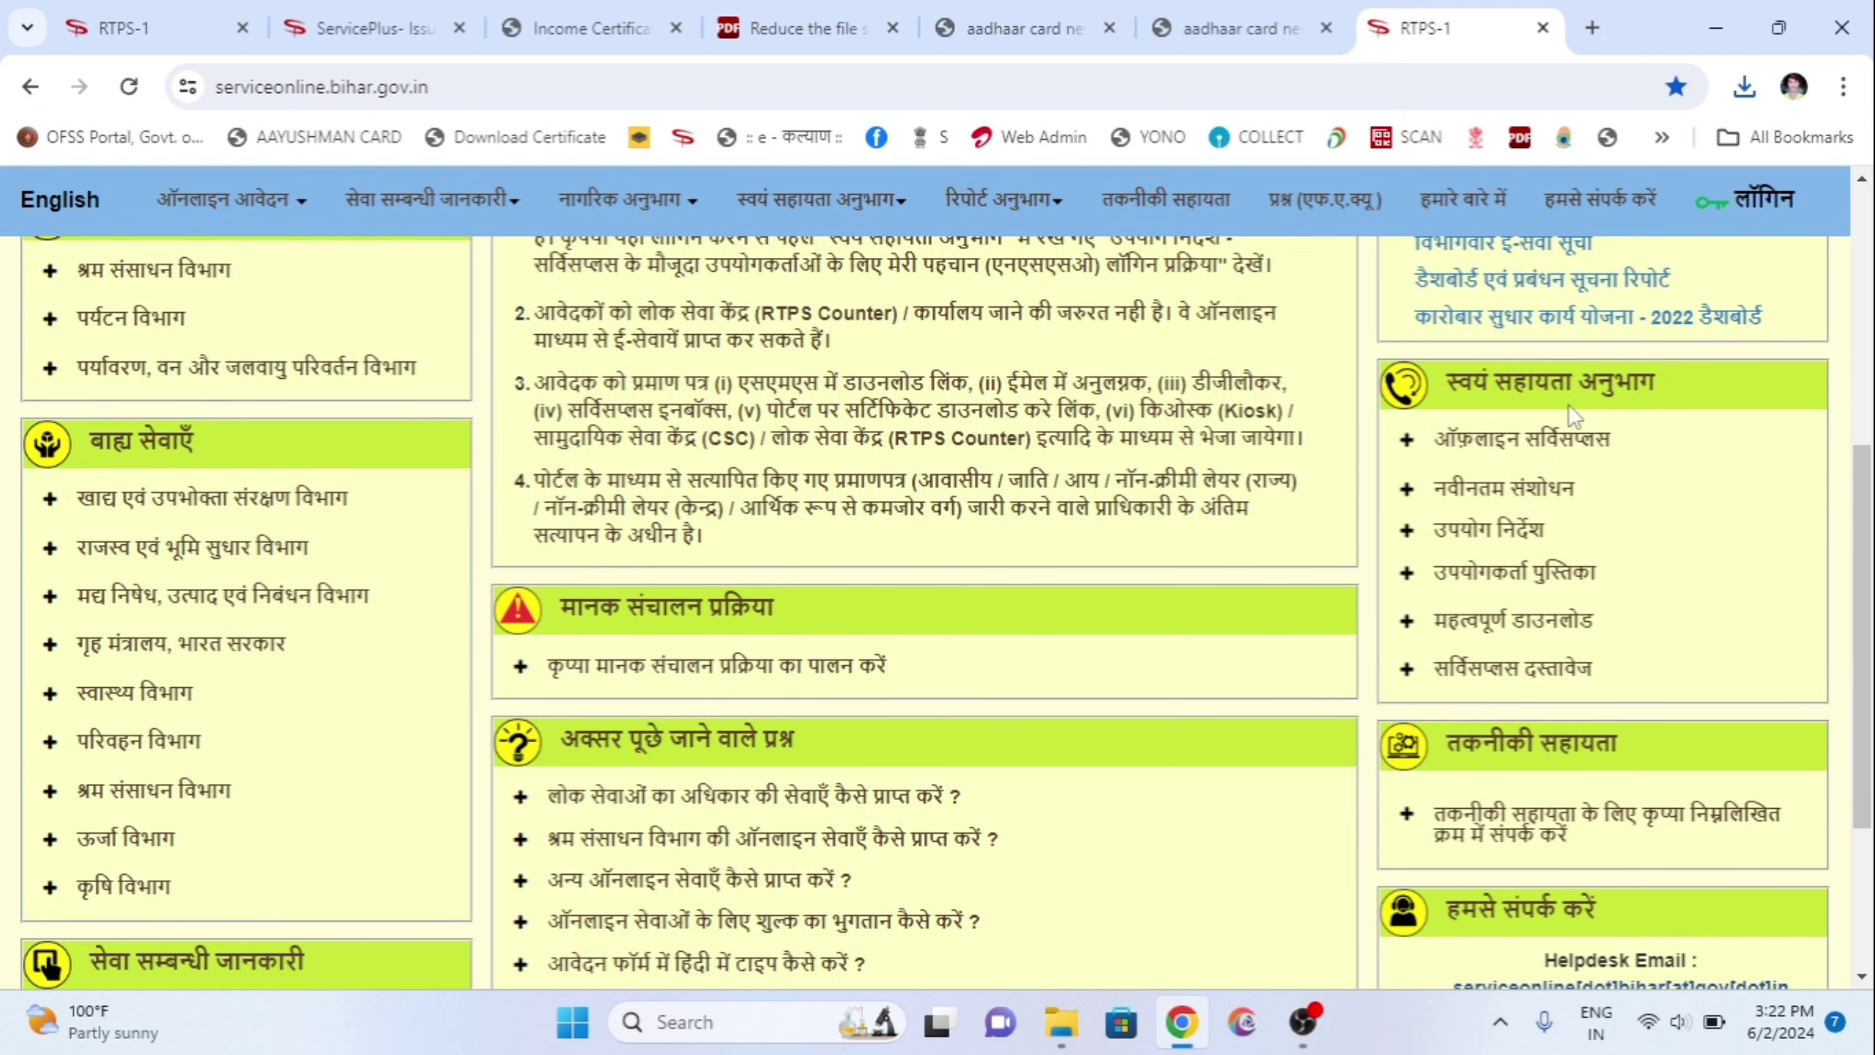
{"action": "left_click", "coordinate": [1558, 624]}
{"action": "scroll", "coordinate": [1554, 624], "scroll_direction": "down", "scroll_amount": 2}
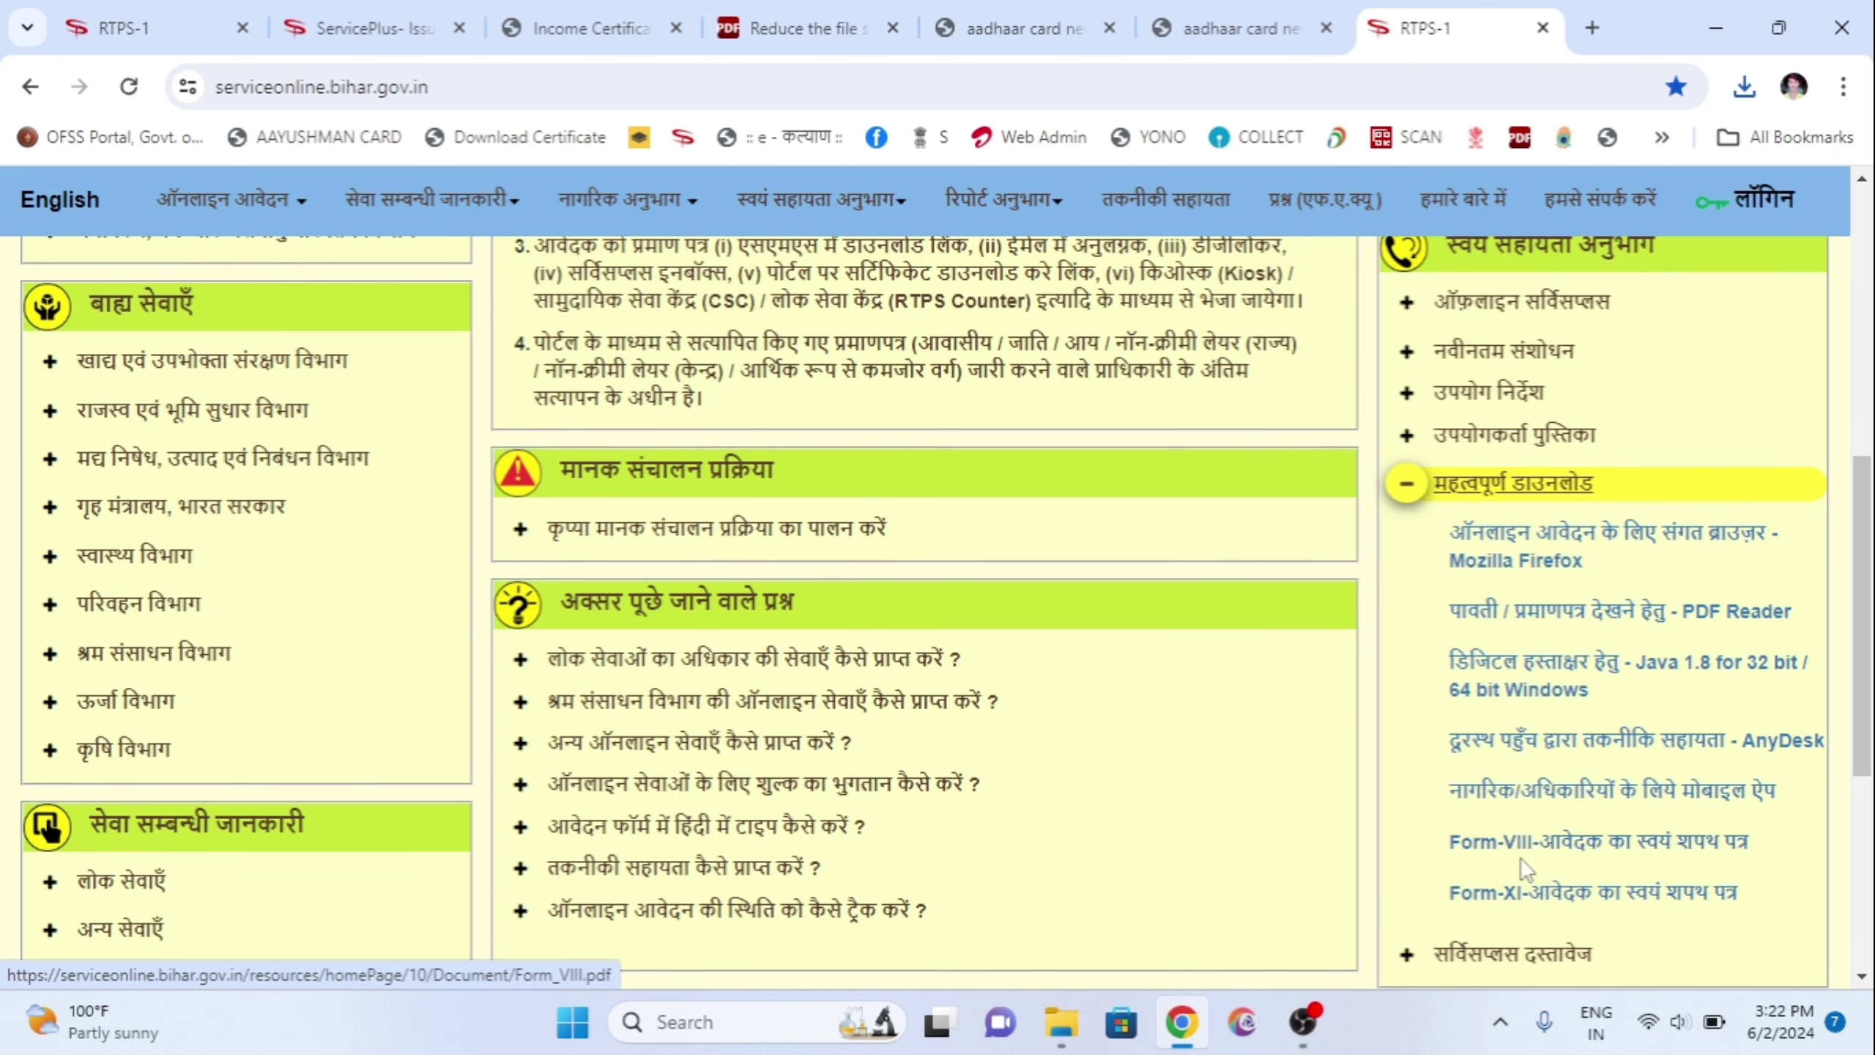
{"action": "left_click", "coordinate": [1565, 856]}
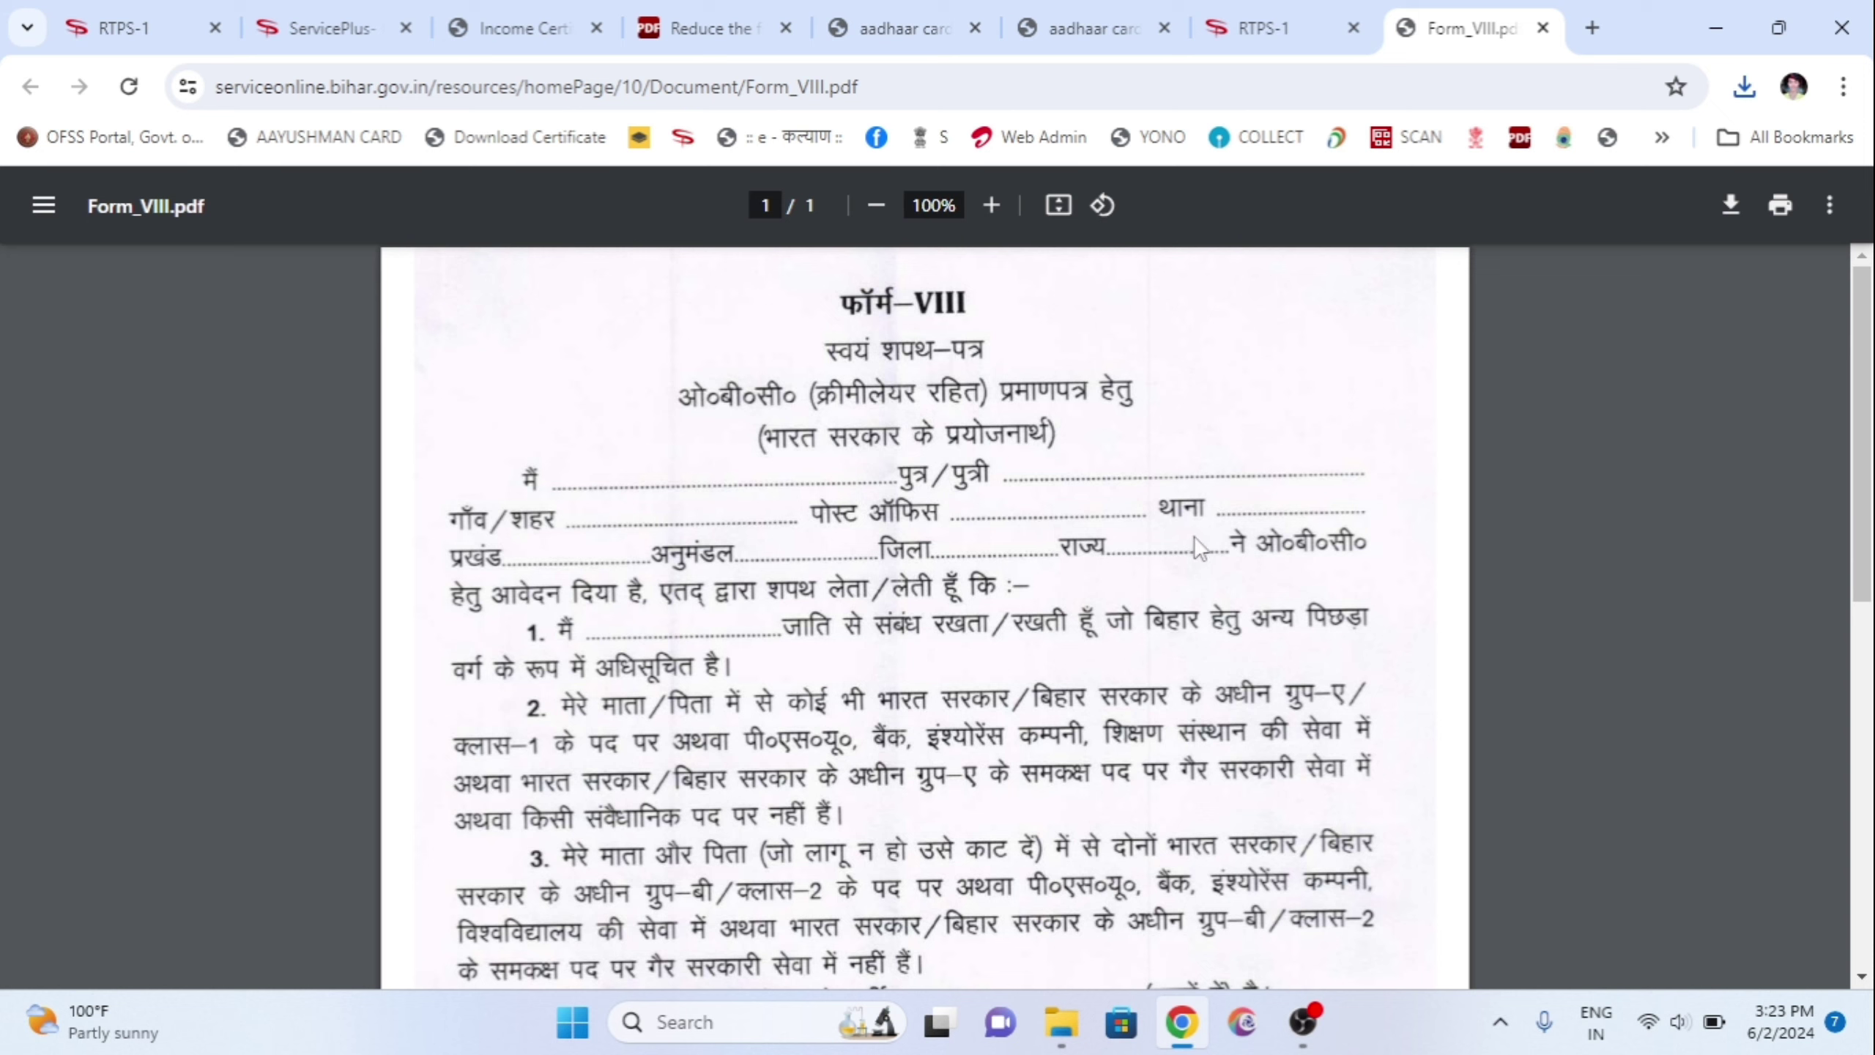
{"action": "scroll", "coordinate": [1181, 548], "scroll_direction": "down", "scroll_amount": 4}
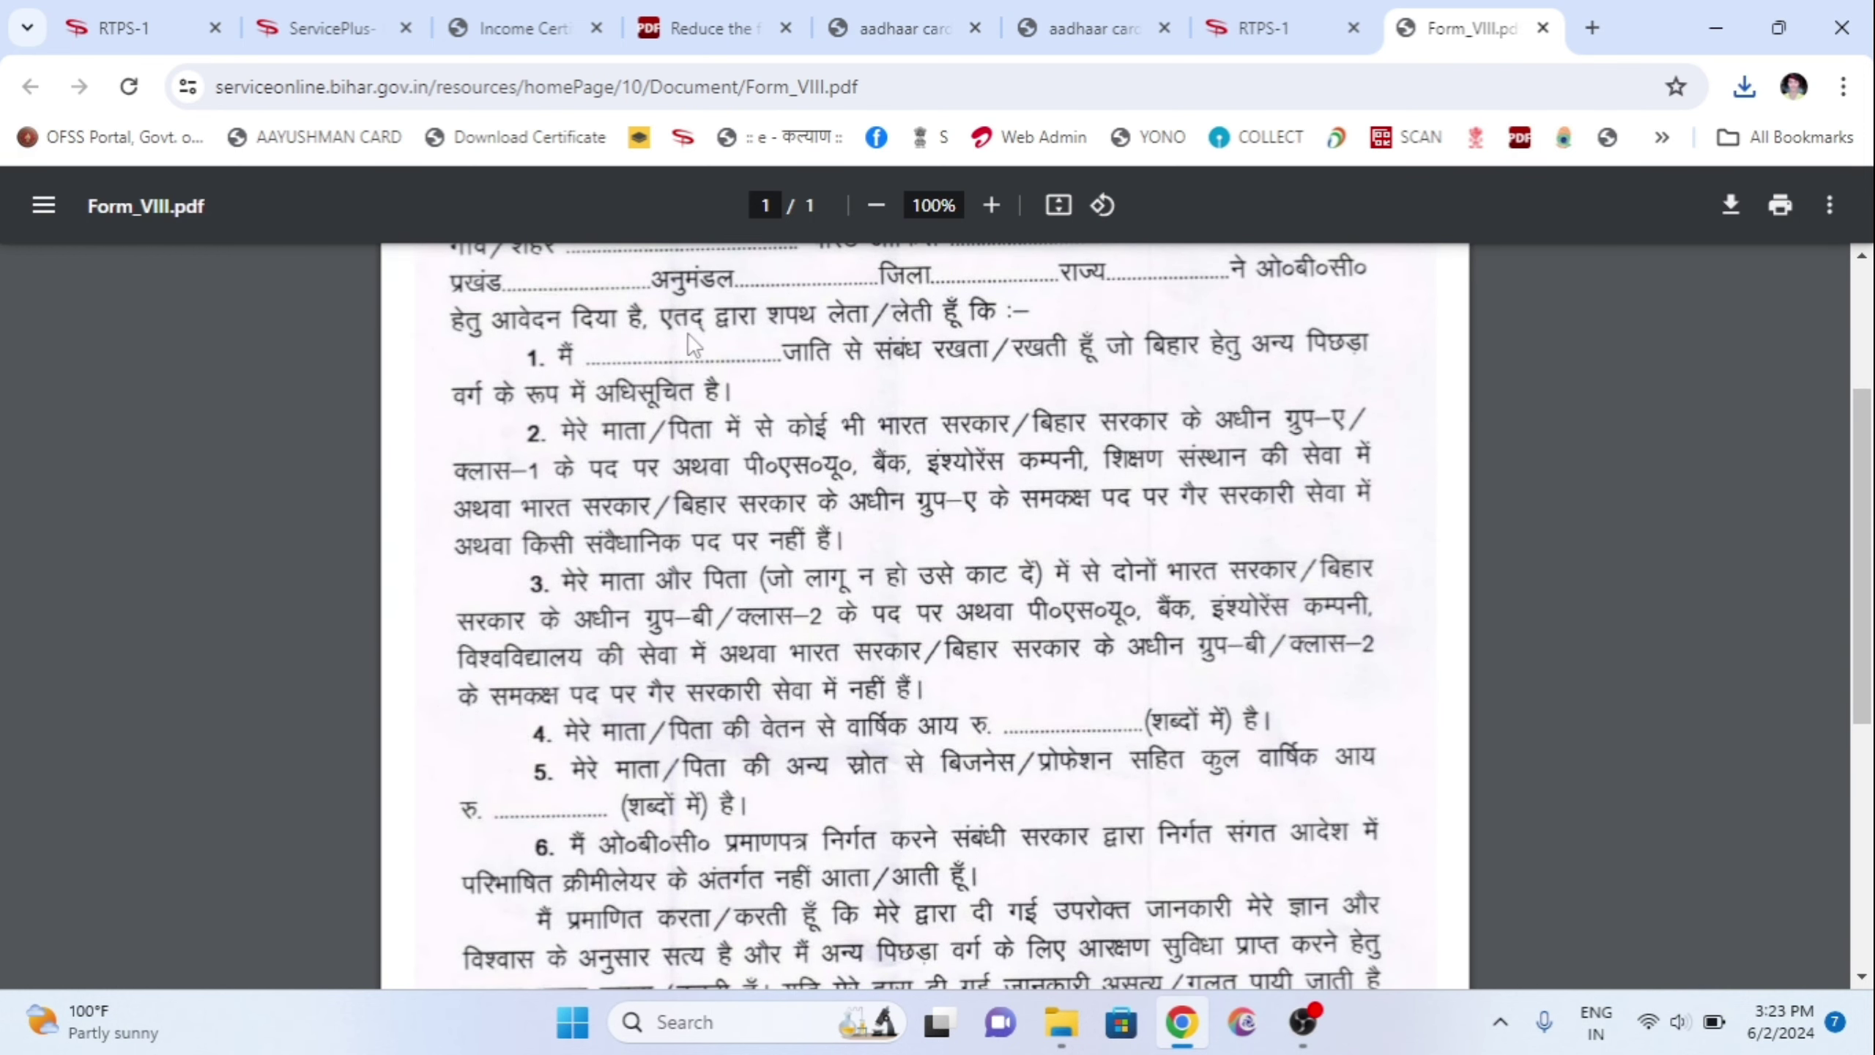
{"action": "scroll", "coordinate": [1086, 628], "scroll_direction": "down", "scroll_amount": 2}
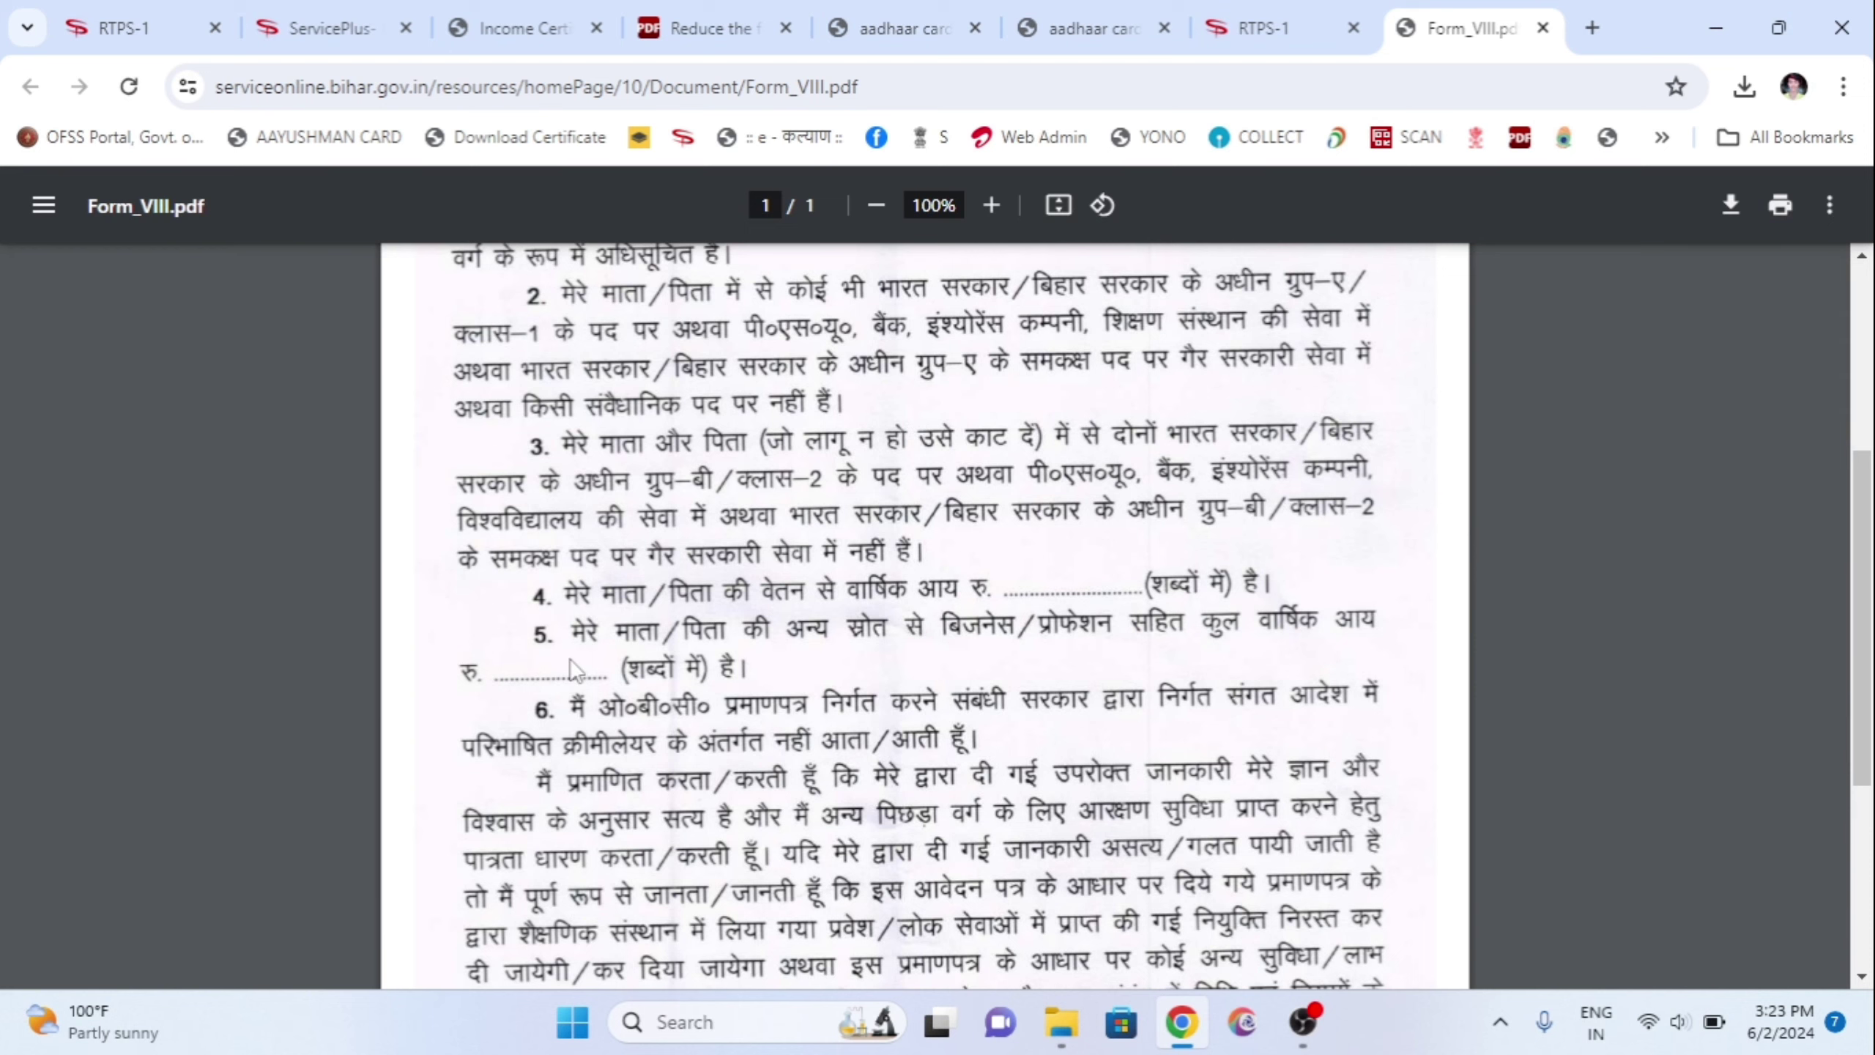
{"action": "scroll", "coordinate": [597, 669], "scroll_direction": "down", "scroll_amount": 5}
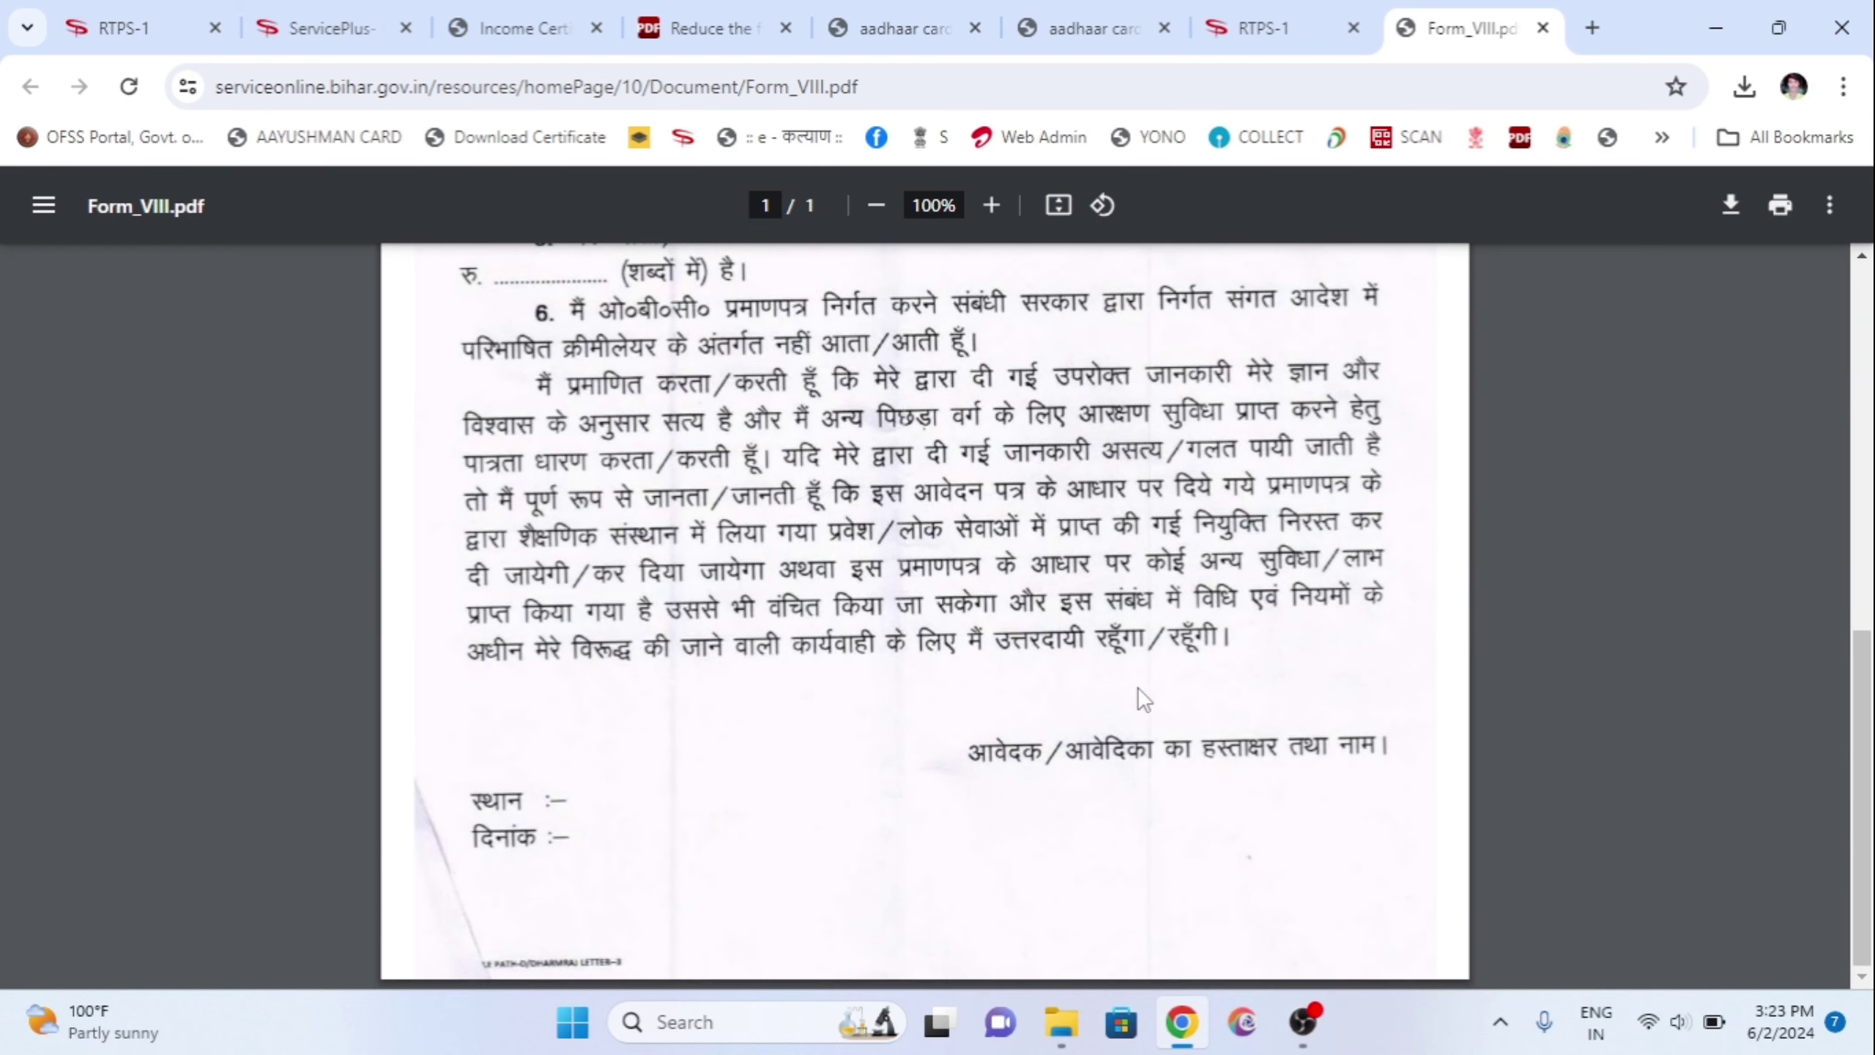
{"action": "scroll", "coordinate": [1203, 768], "scroll_direction": "up", "scroll_amount": 10}
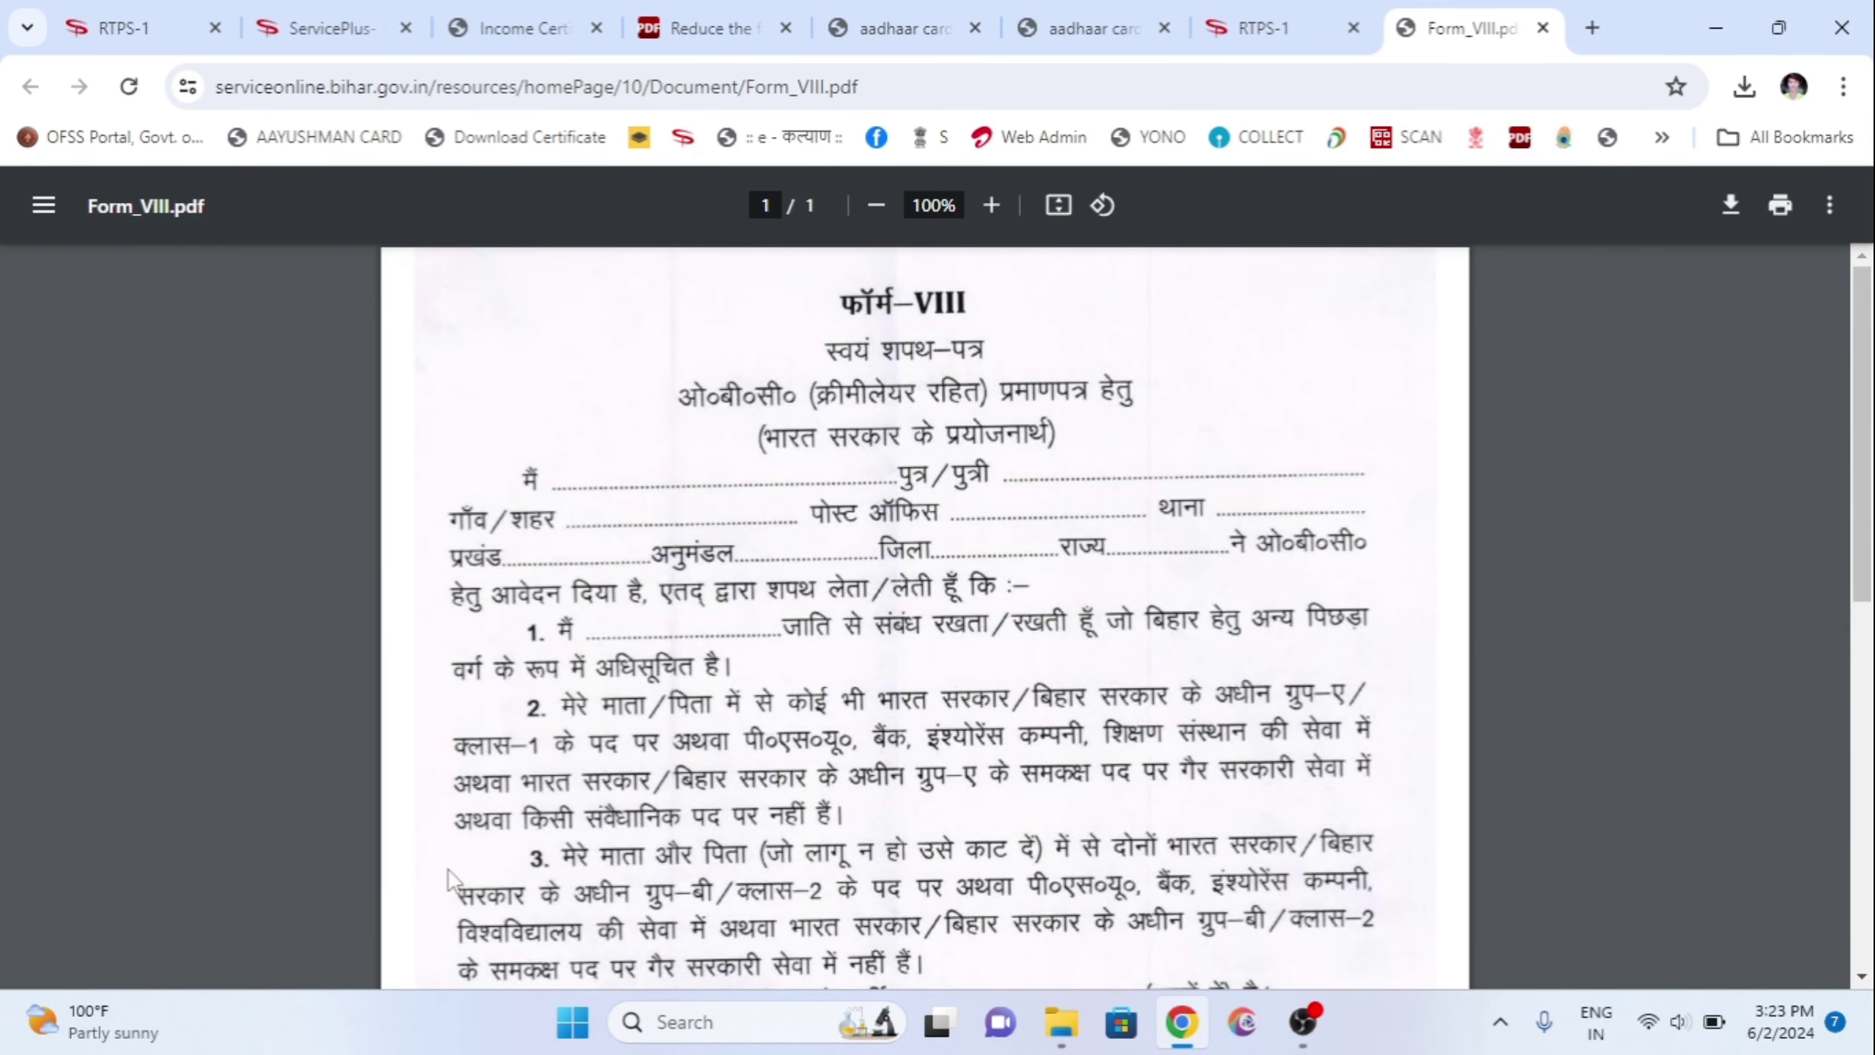